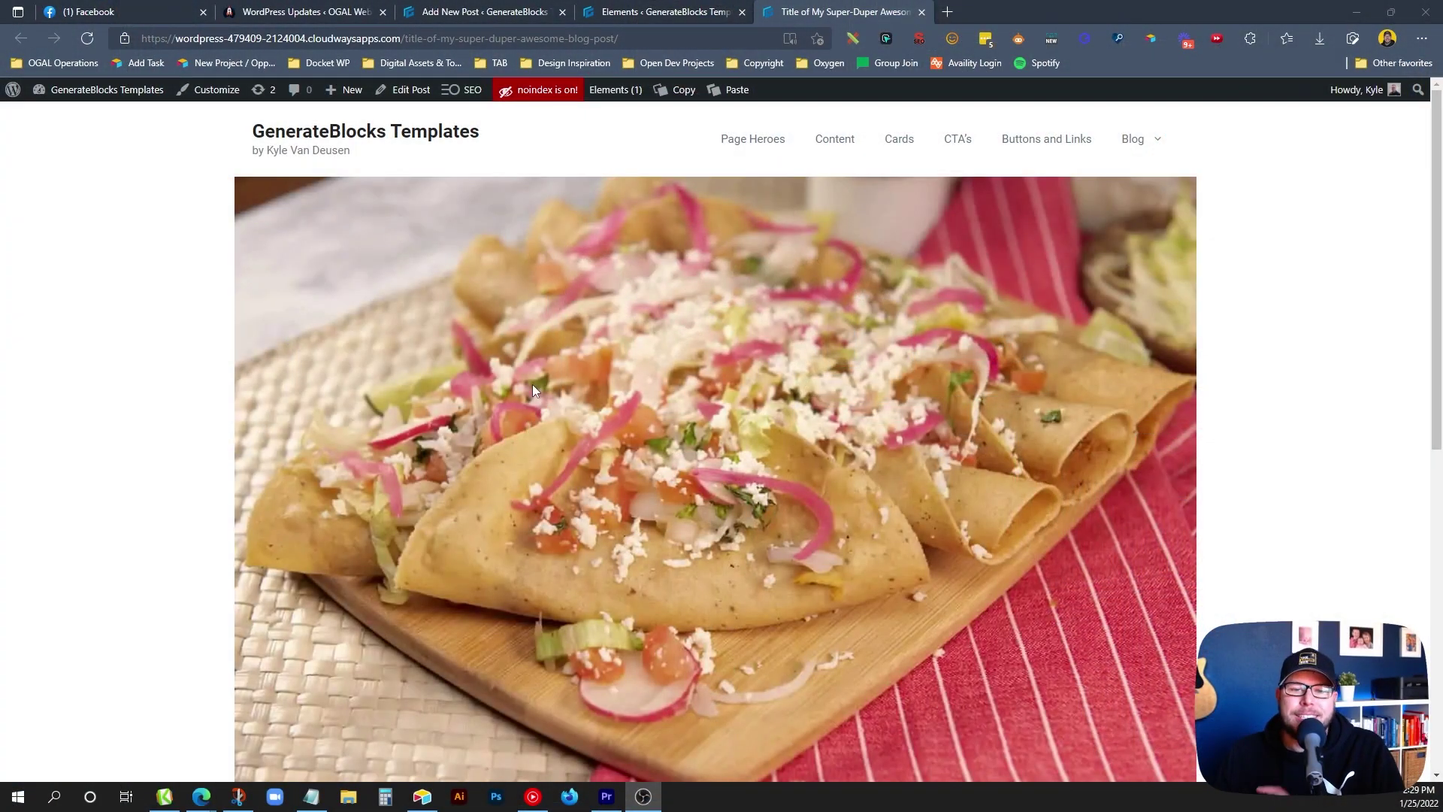
Start a new Block element from Appearance > Elements in the admin dashboard.
{"action": "scroll", "coordinate": [815, 400], "scroll_direction": "down", "scroll_amount": 8}
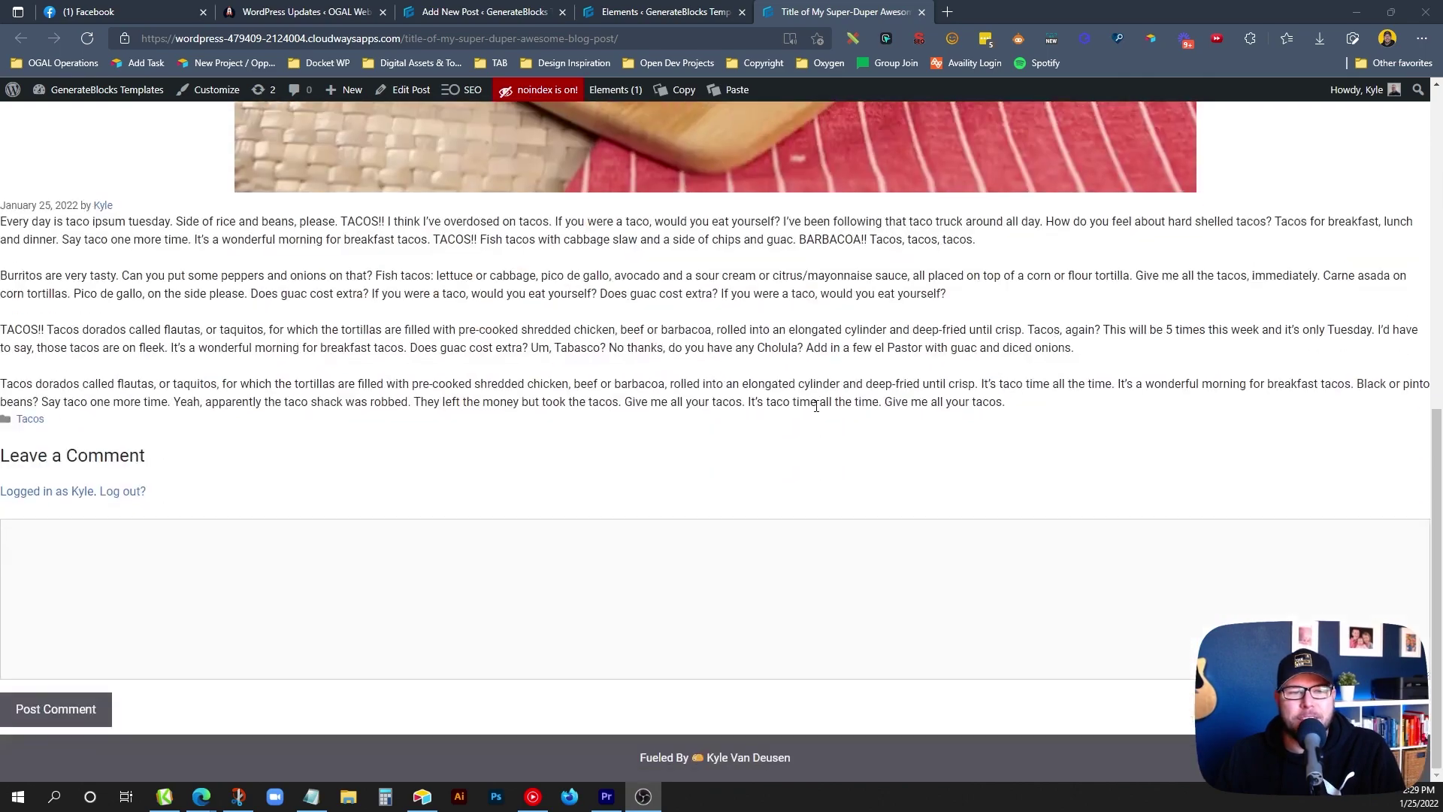
{"action": "scroll", "coordinate": [819, 418], "scroll_direction": "up", "scroll_amount": 7}
{"action": "scroll", "coordinate": [819, 419], "scroll_direction": "up", "scroll_amount": 2}
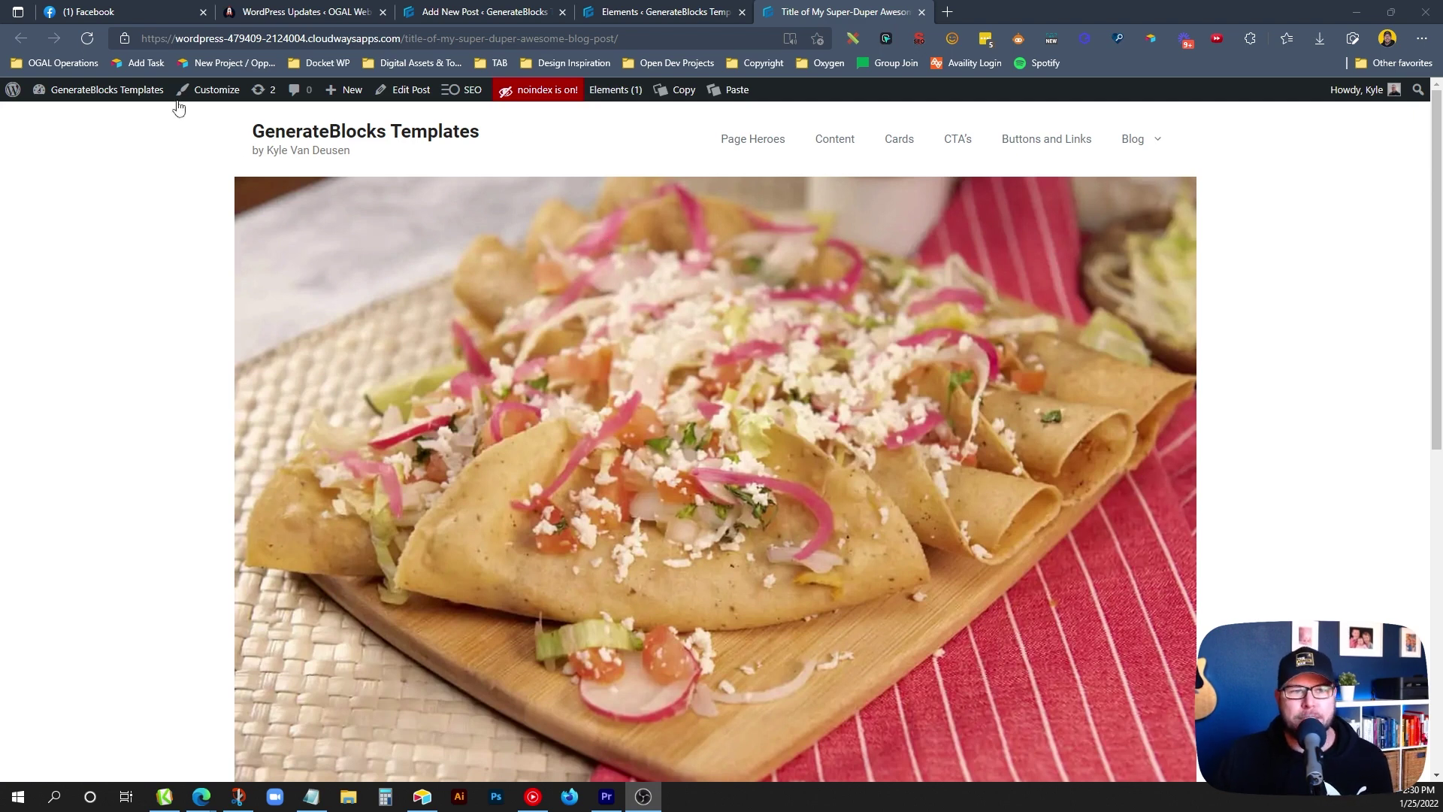
{"action": "left_click", "coordinate": [117, 119]}
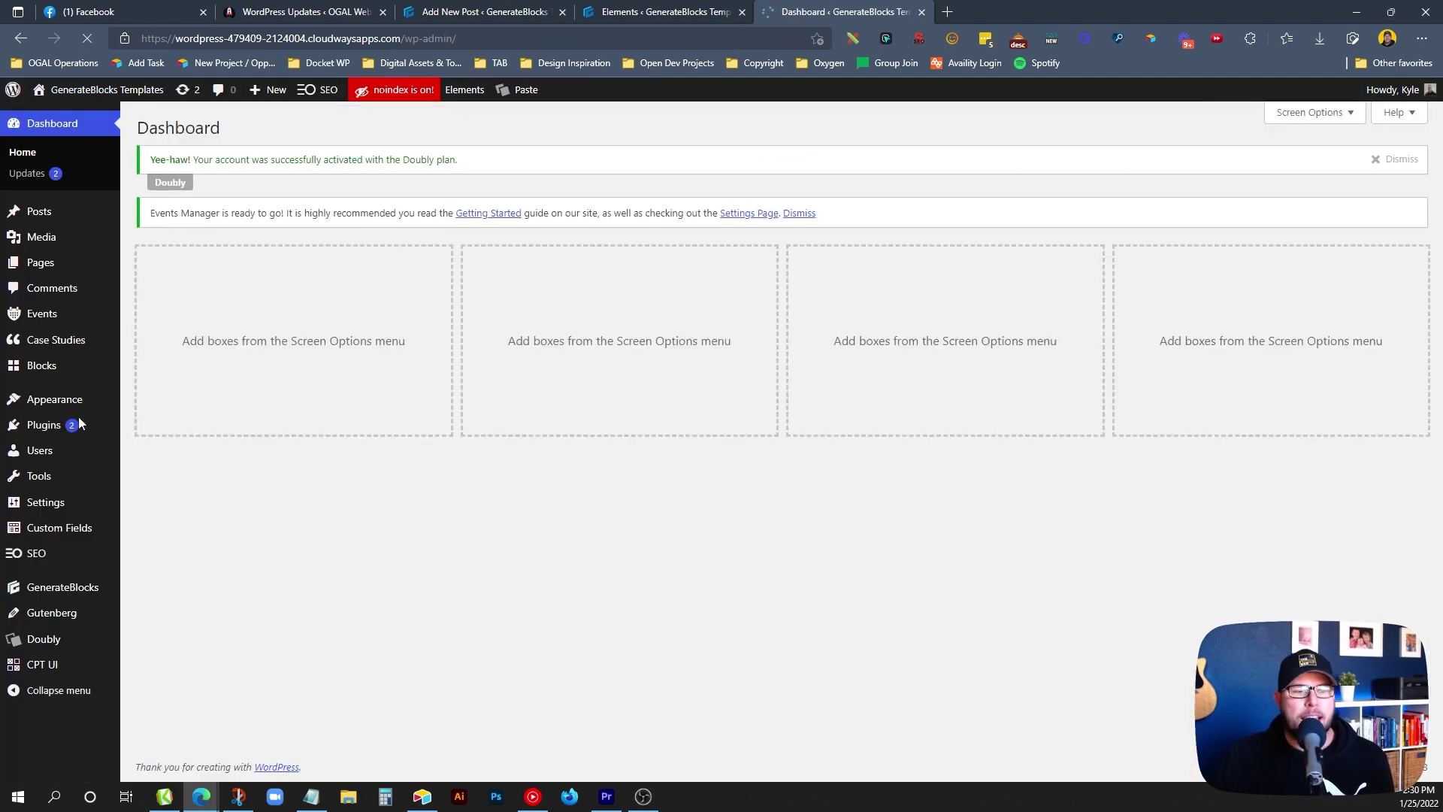
{"action": "mouse_move", "coordinate": [85, 405]}
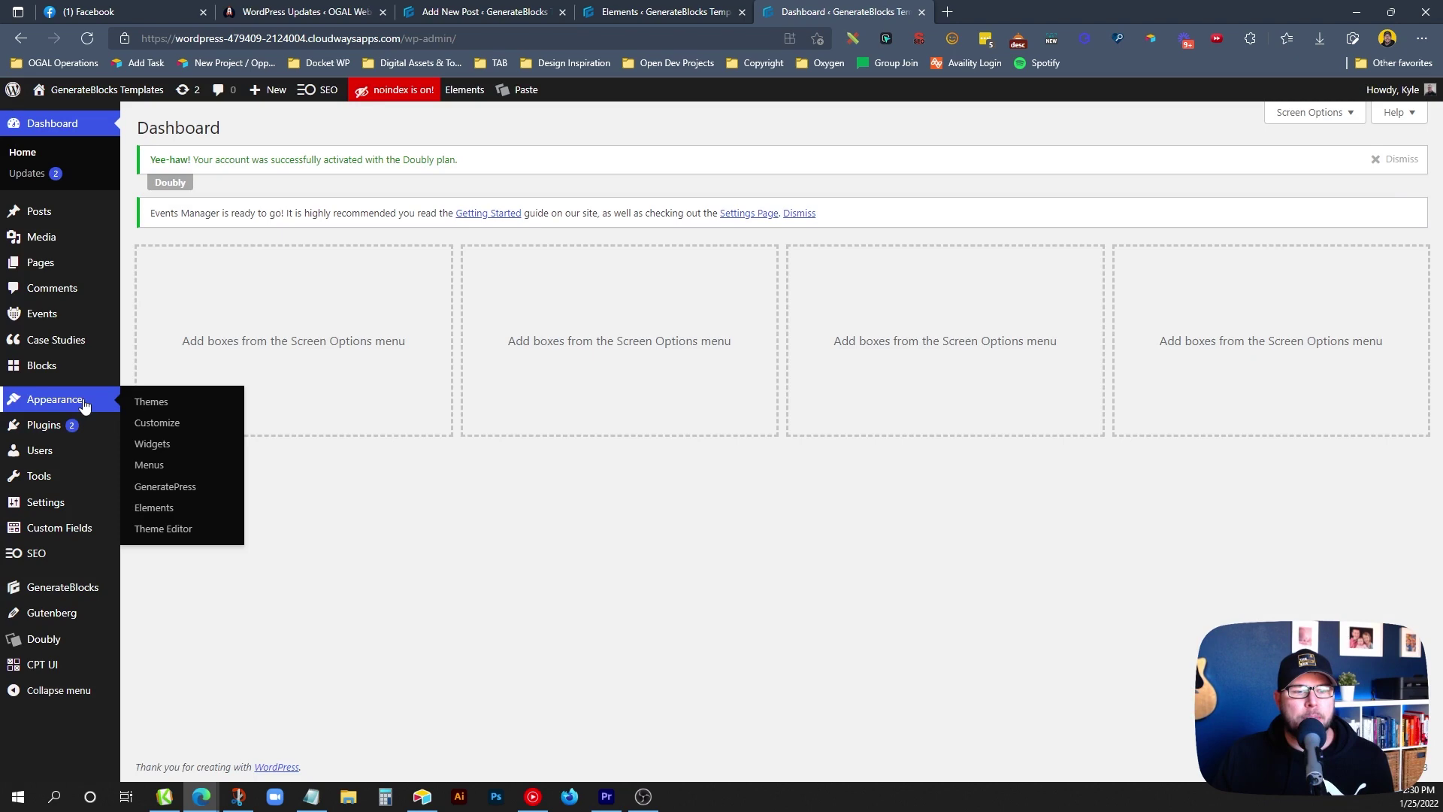
{"action": "left_click", "coordinate": [160, 514]}
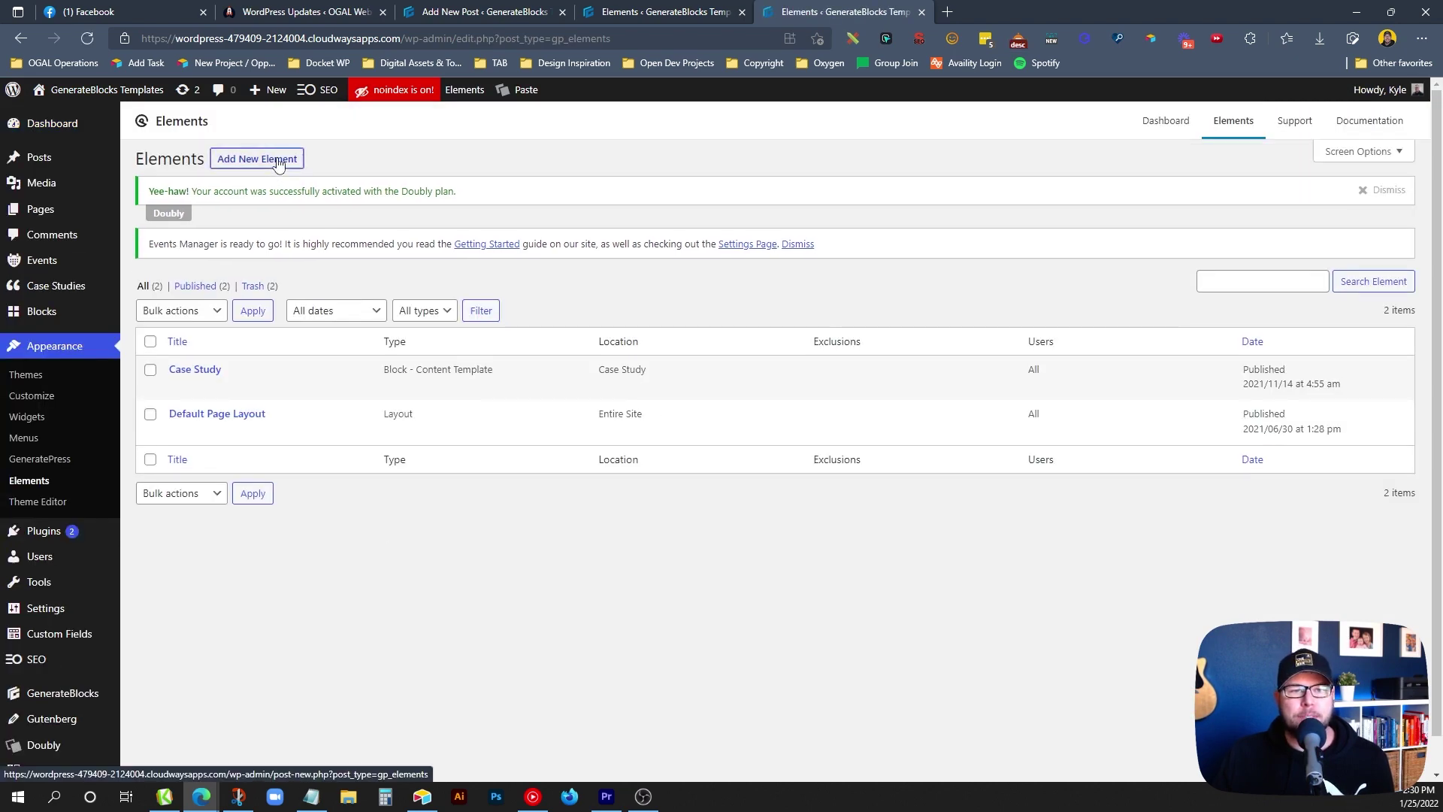
{"action": "left_click", "coordinate": [277, 159]}
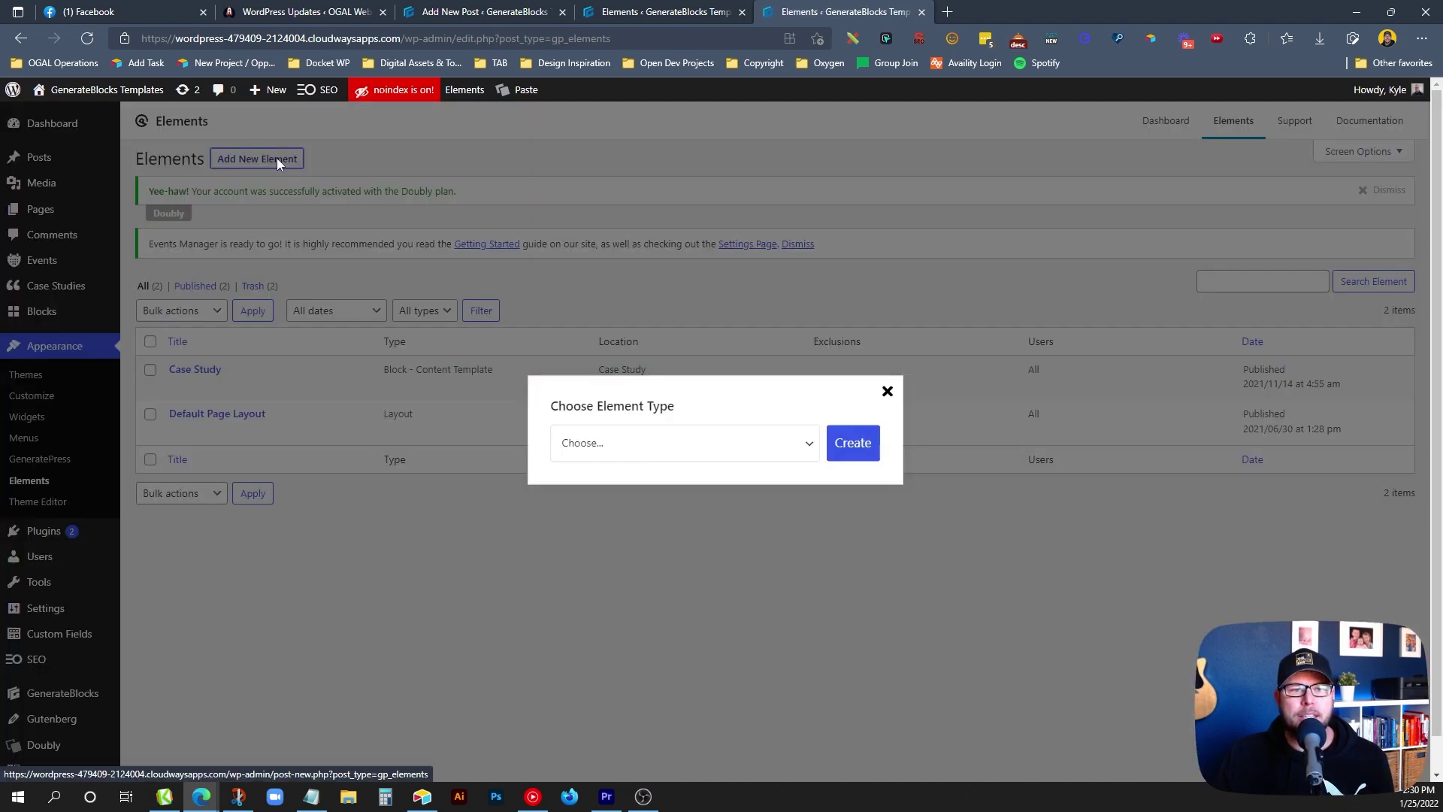
{"action": "left_click", "coordinate": [696, 442]}
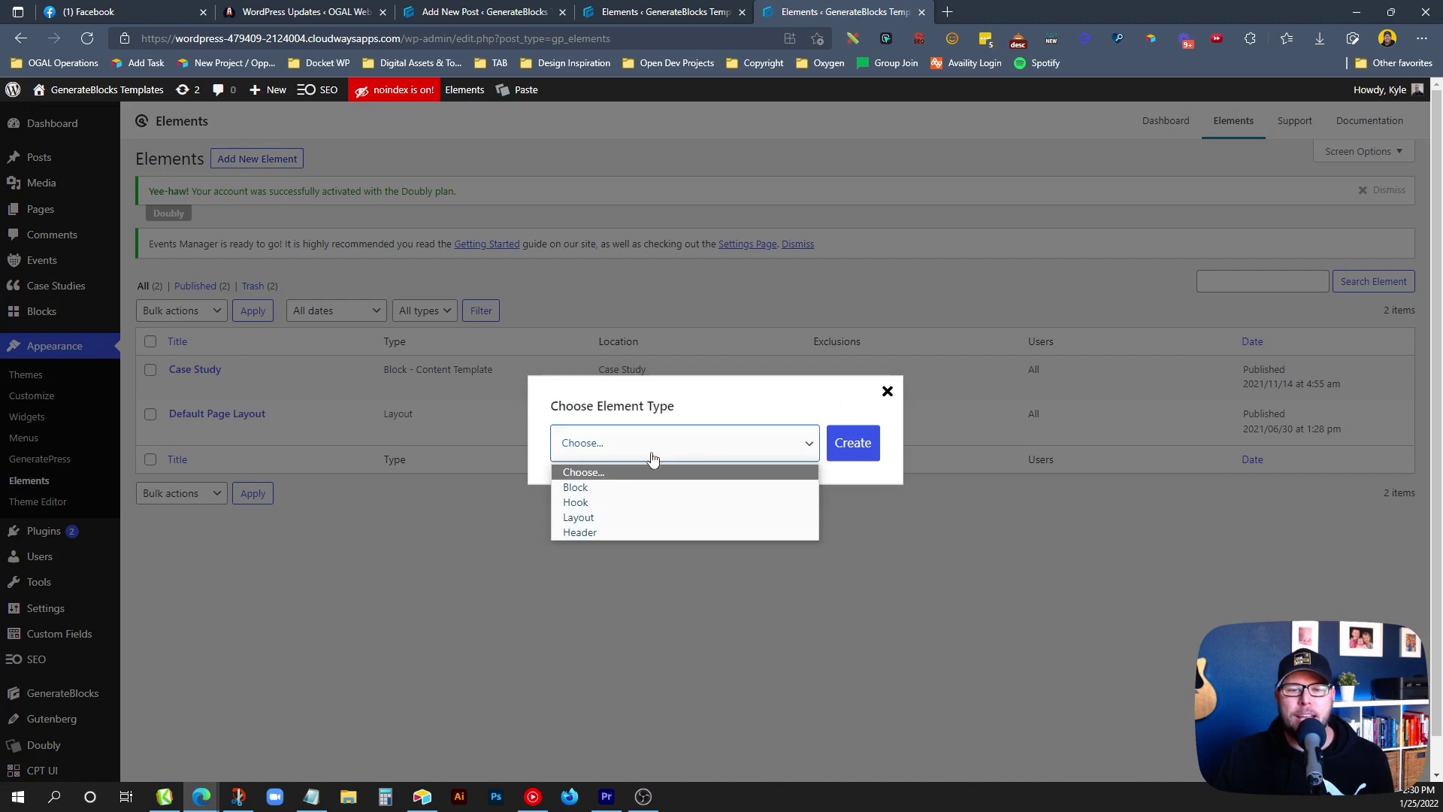
{"action": "left_click", "coordinate": [602, 487]}
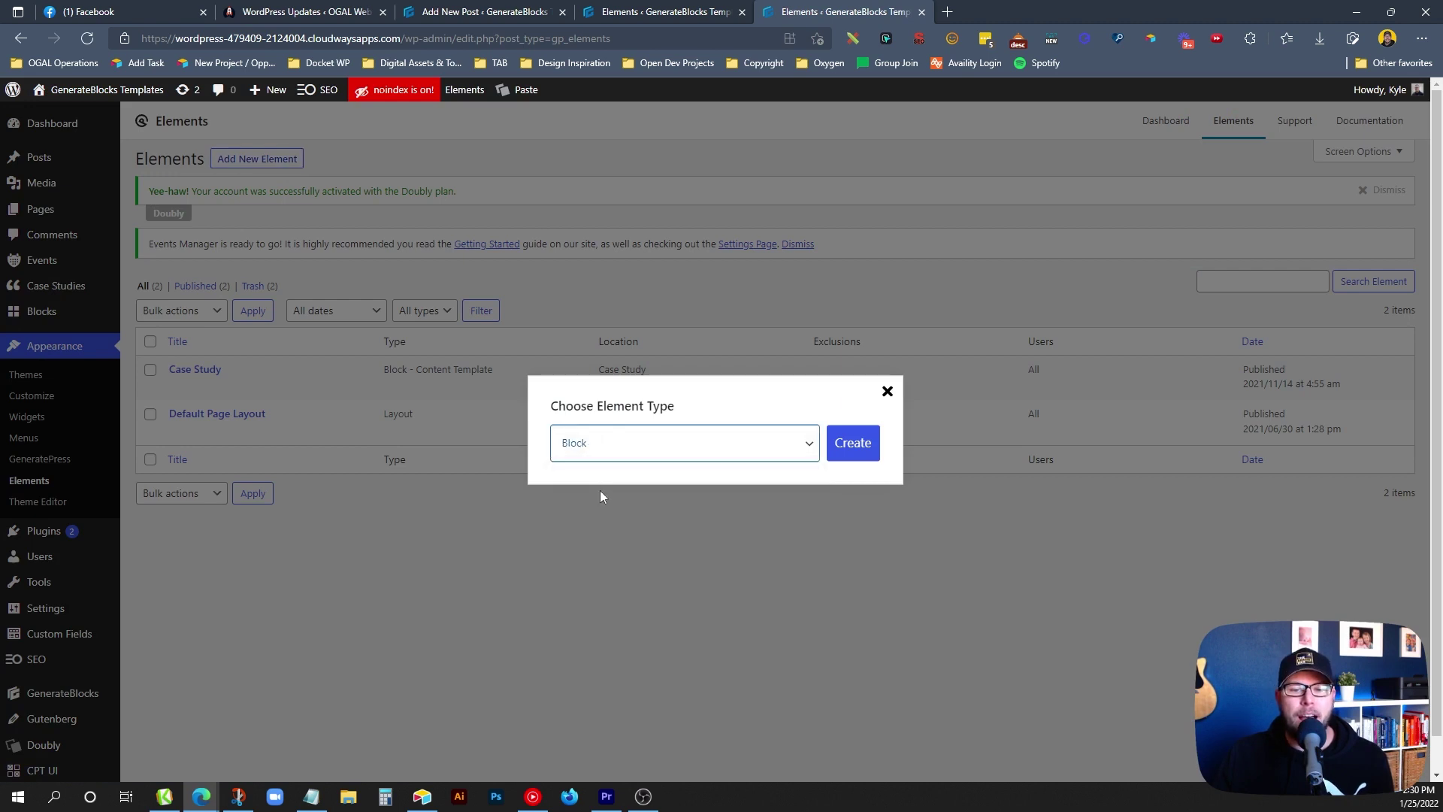
{"action": "left_click", "coordinate": [848, 446]}
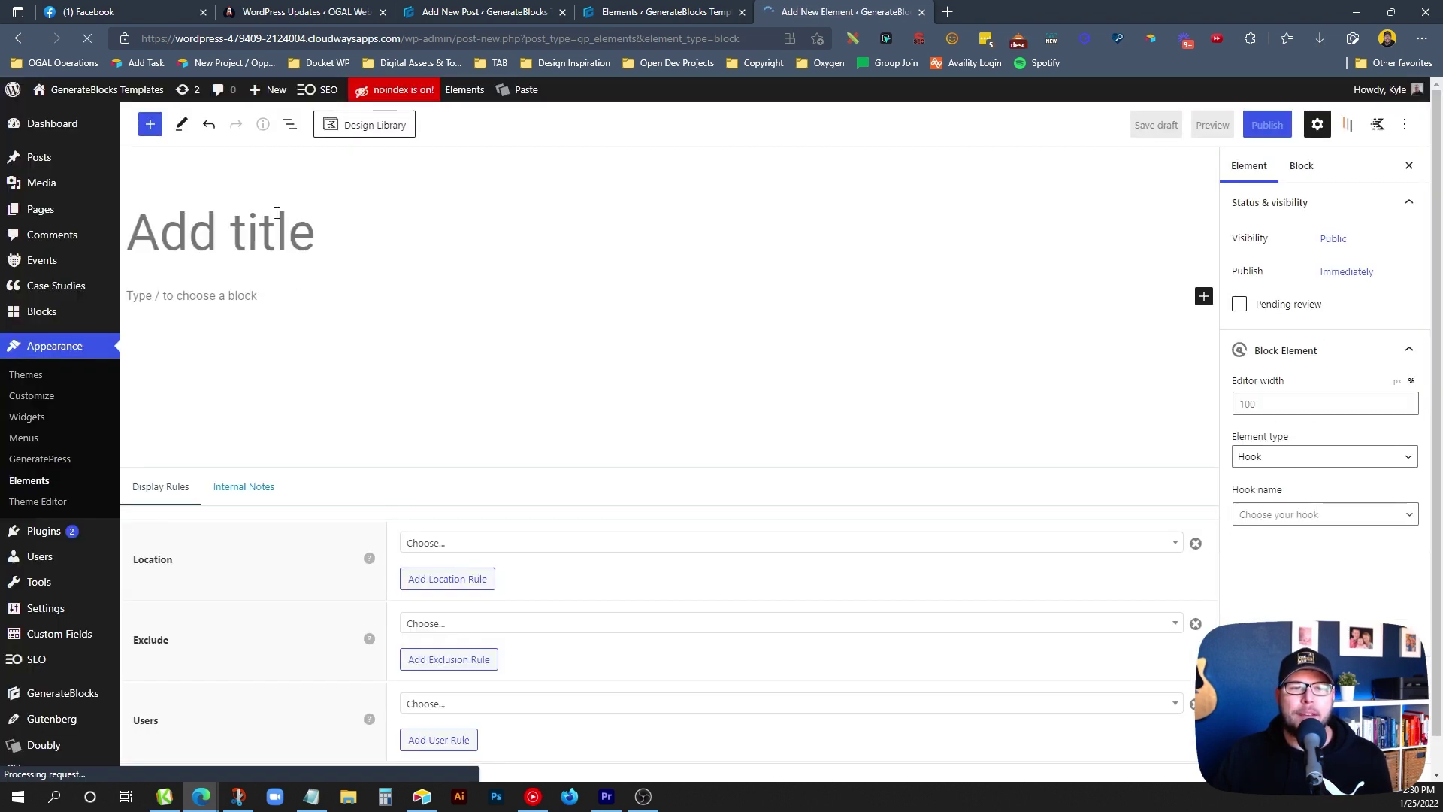
Title the element 'Blog Post Layout' and make its type Content Template.
{"action": "type", "text": "Blog Po"}
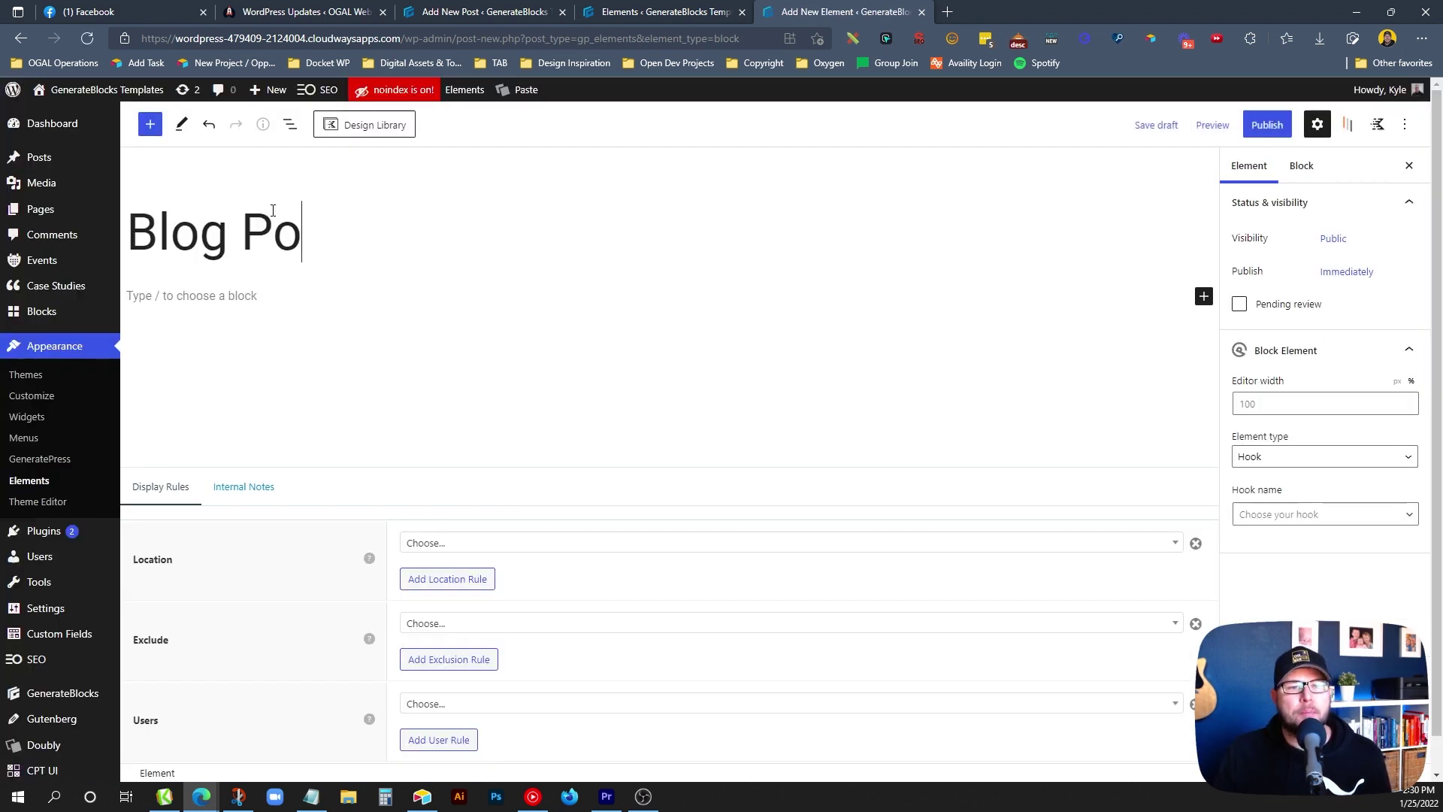
{"action": "type", "text": "st Layout"}
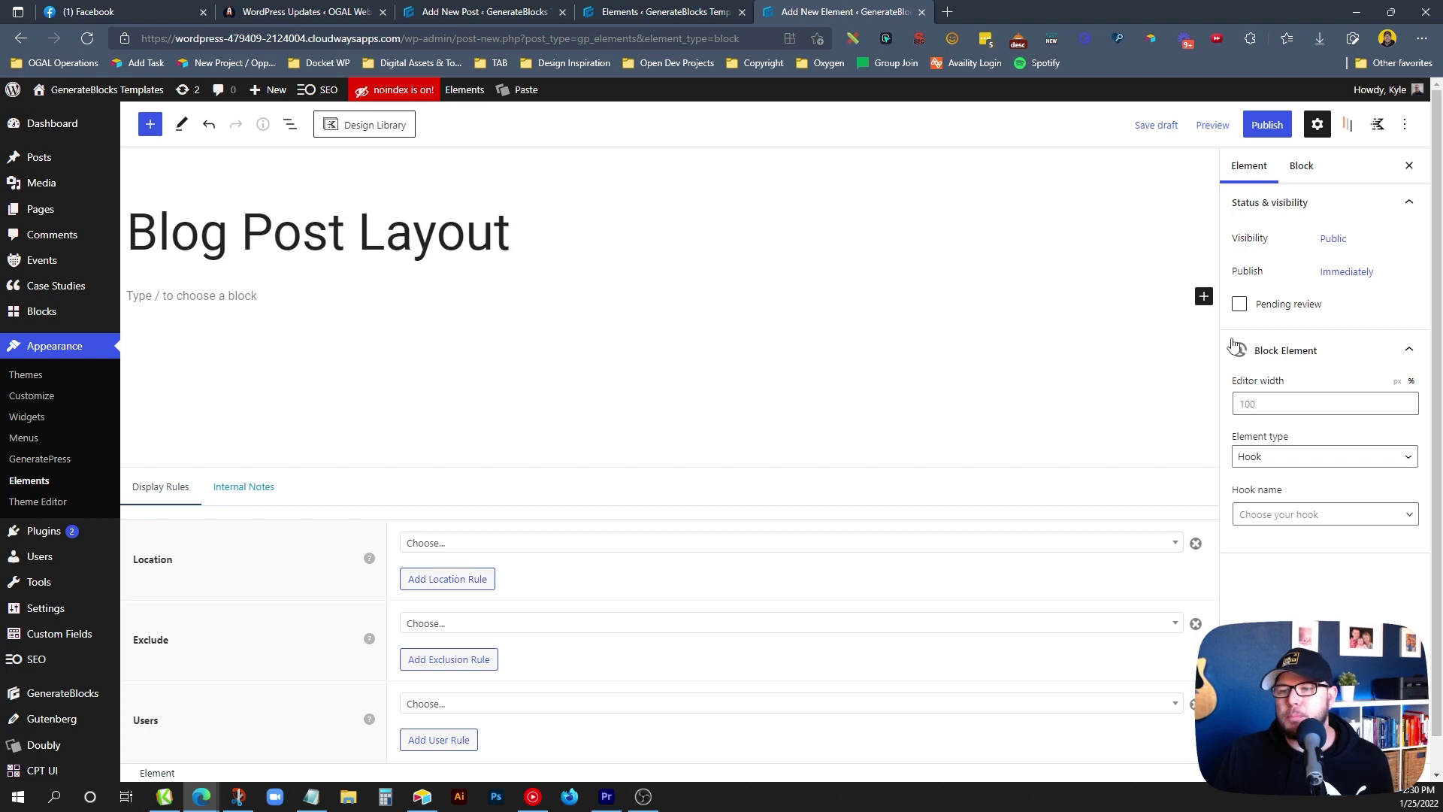
{"action": "left_click", "coordinate": [1281, 458]}
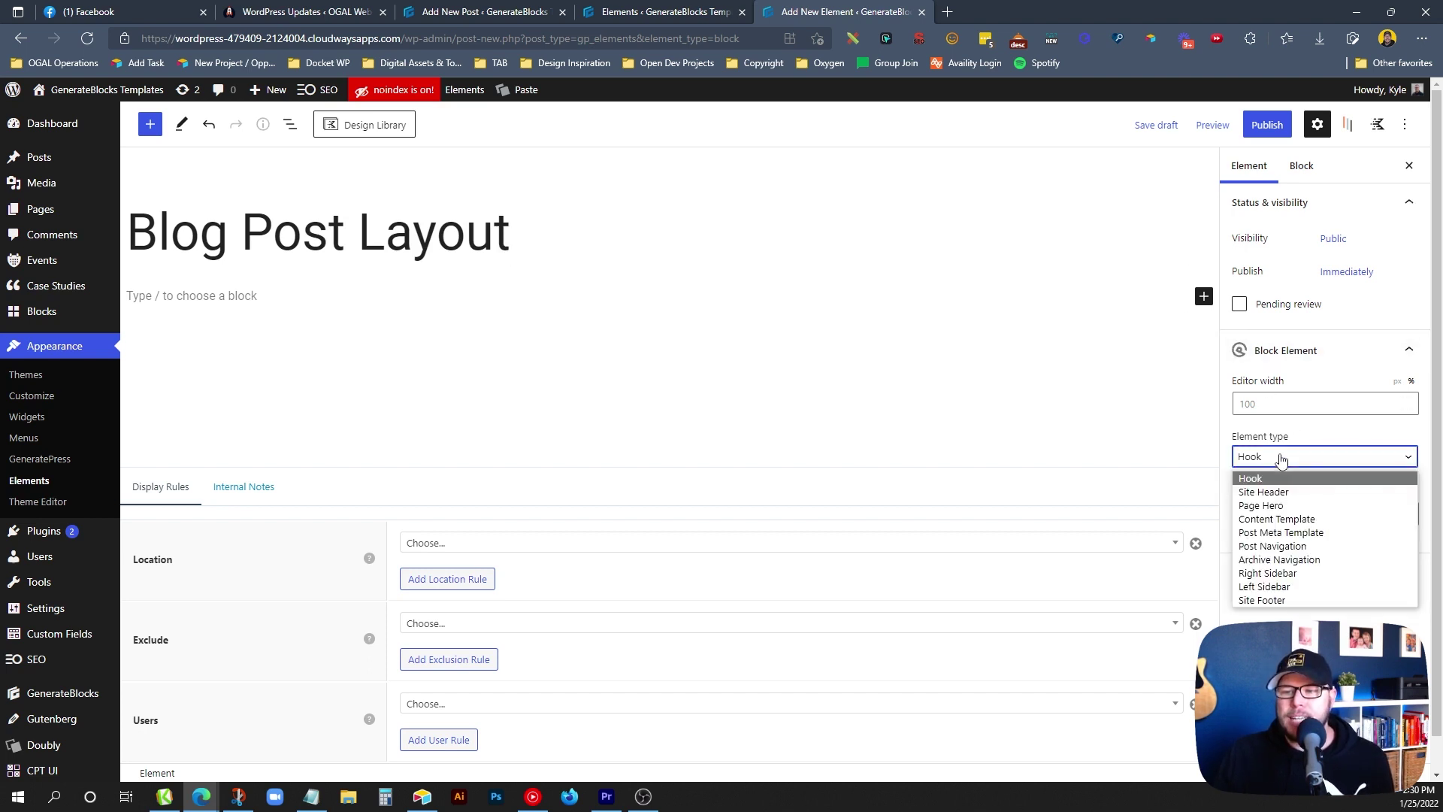
{"action": "left_click", "coordinate": [1290, 519]}
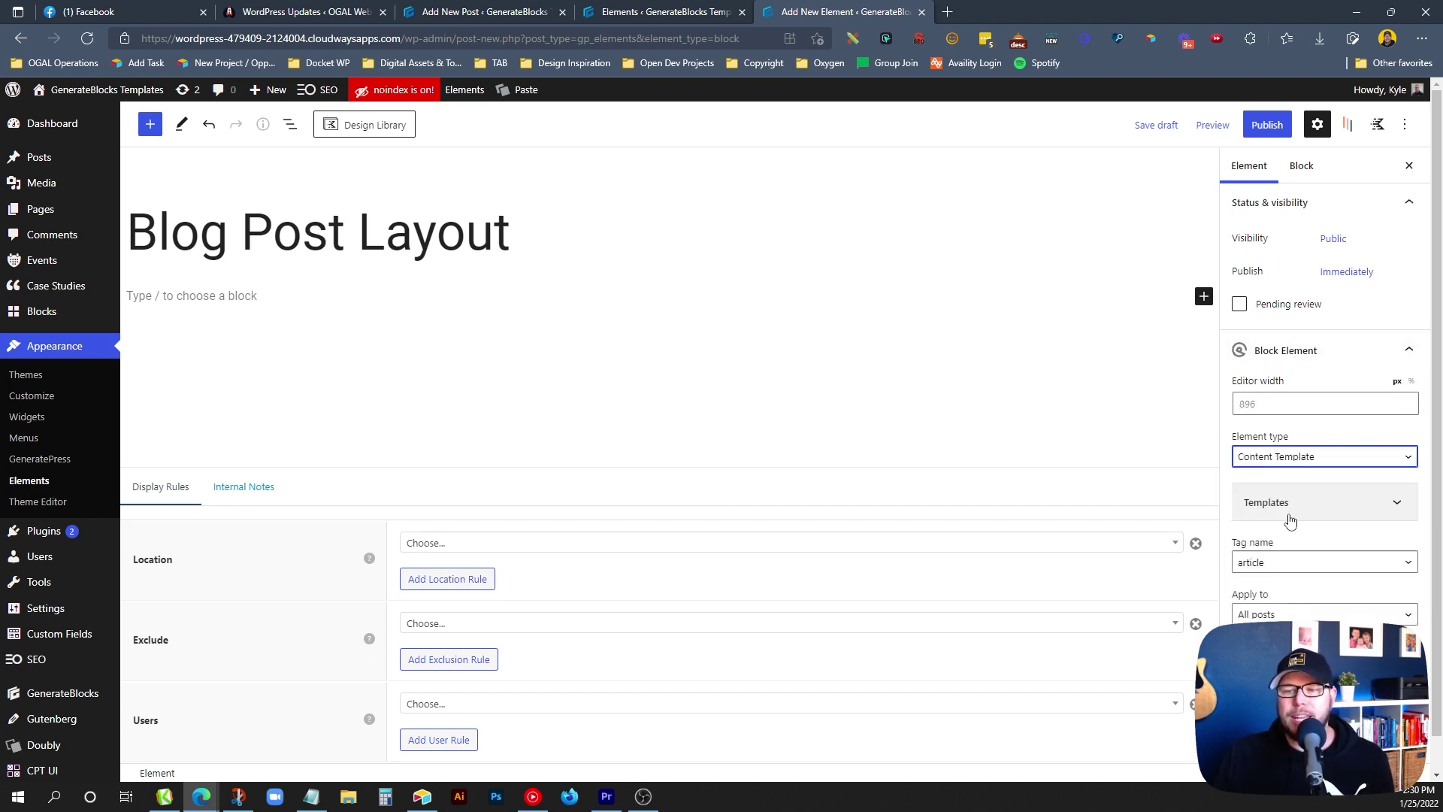
Target the element at all Posts and All Users, then publish it.
{"action": "left_click", "coordinate": [450, 545]}
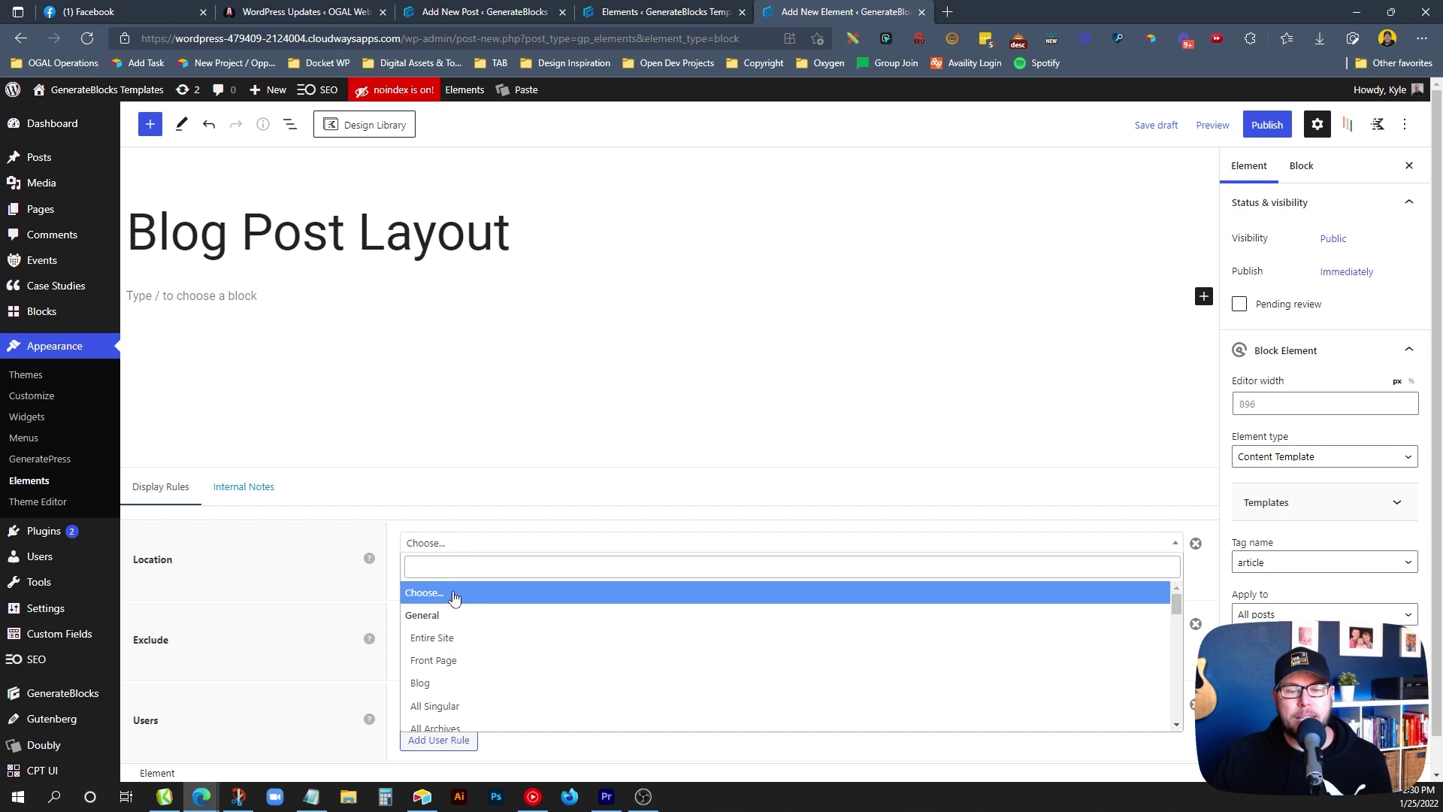
{"action": "scroll", "coordinate": [471, 623], "scroll_direction": "down", "scroll_amount": 5}
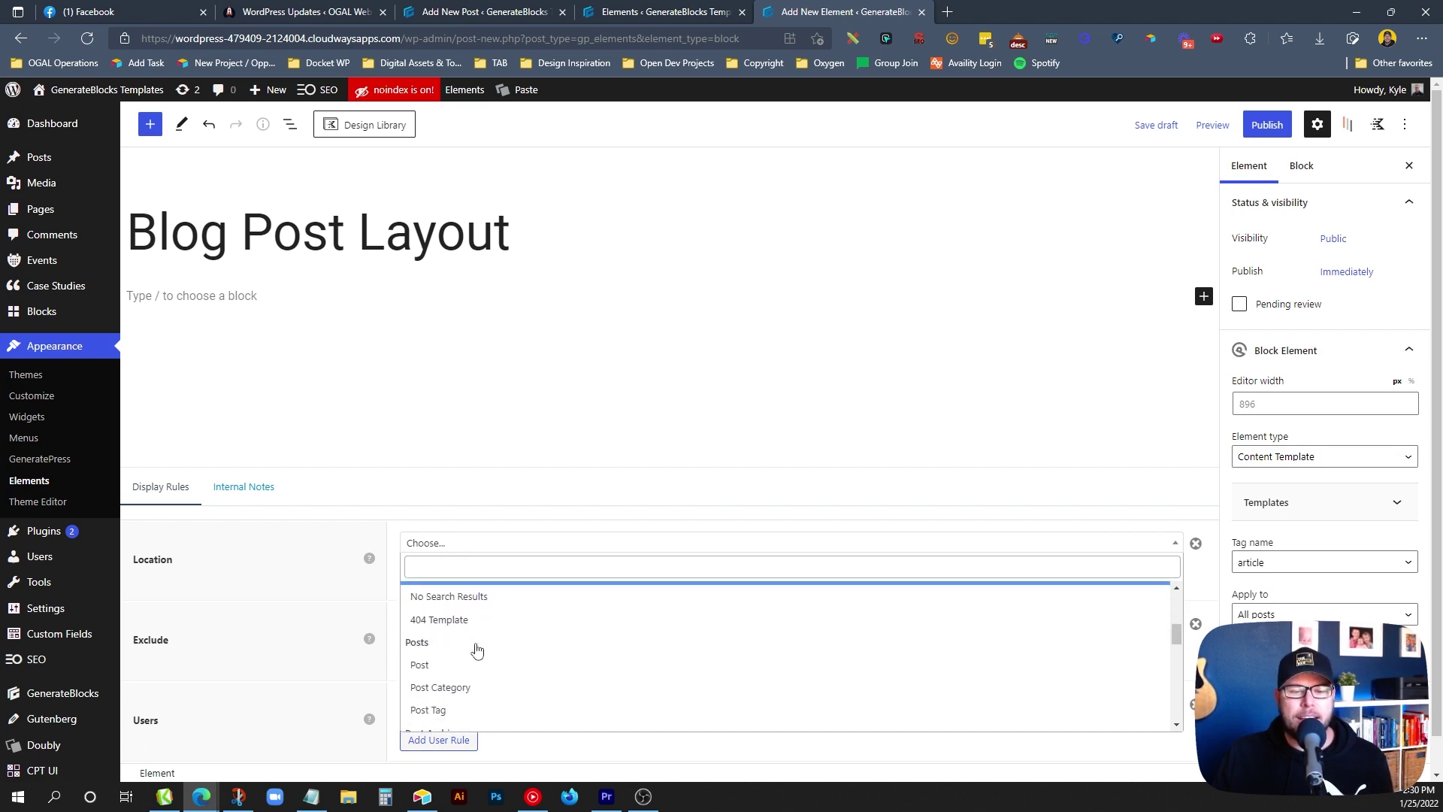
{"action": "left_click", "coordinate": [450, 670]}
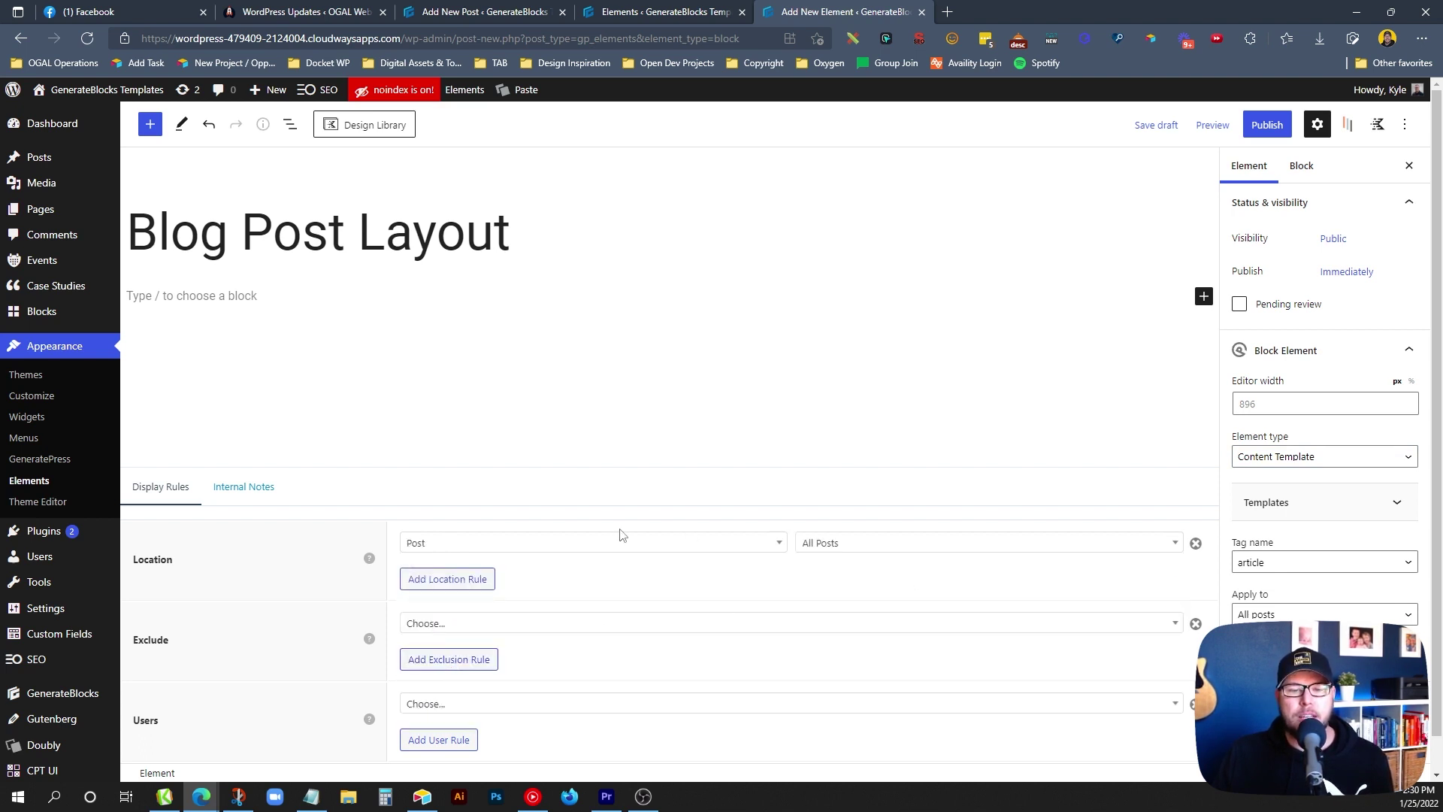
{"action": "left_click", "coordinate": [872, 546]}
{"action": "left_click", "coordinate": [872, 546]}
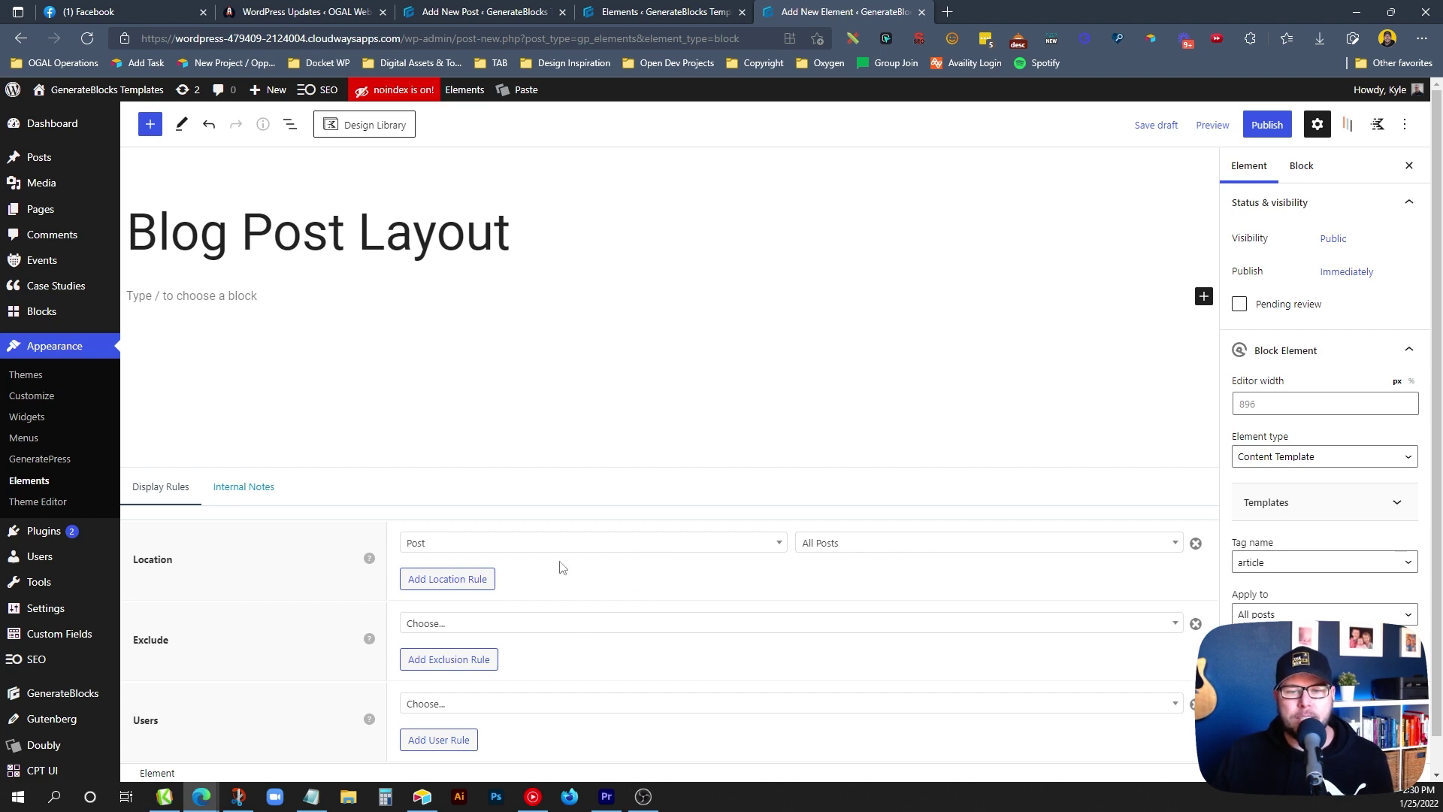
{"action": "left_click", "coordinate": [464, 705]}
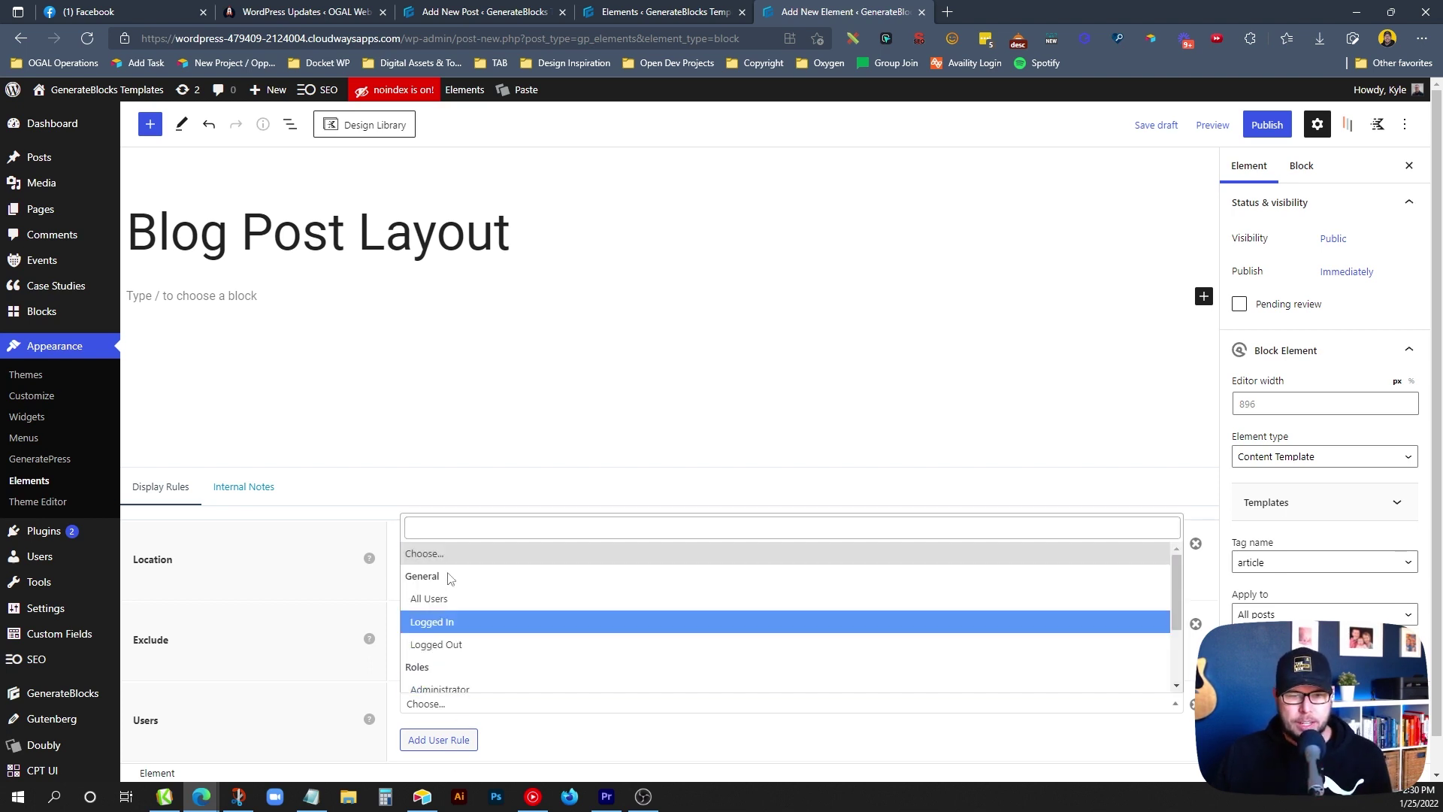
{"action": "left_click", "coordinate": [449, 606]}
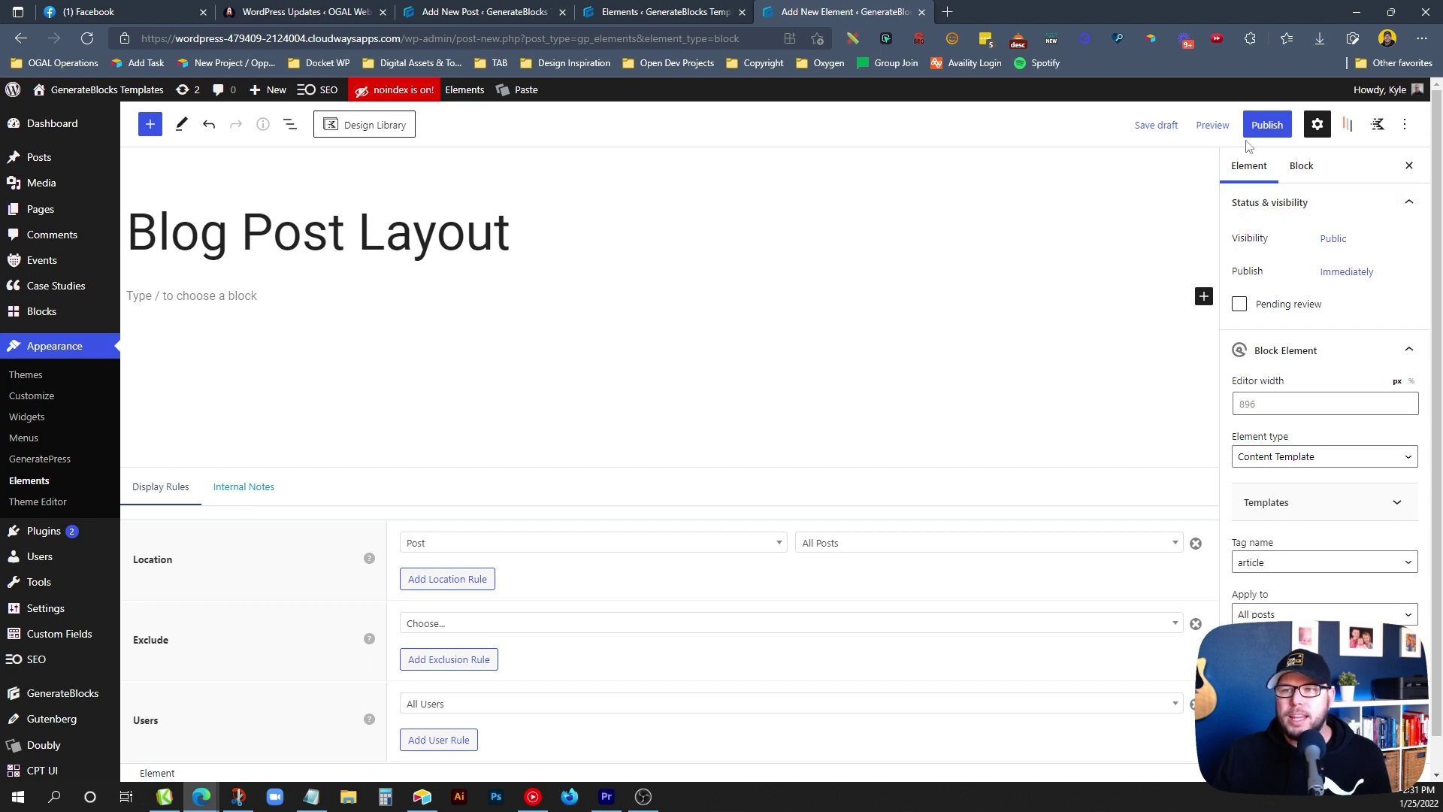
{"action": "left_click", "coordinate": [1268, 125]}
{"action": "left_click", "coordinate": [1286, 124]}
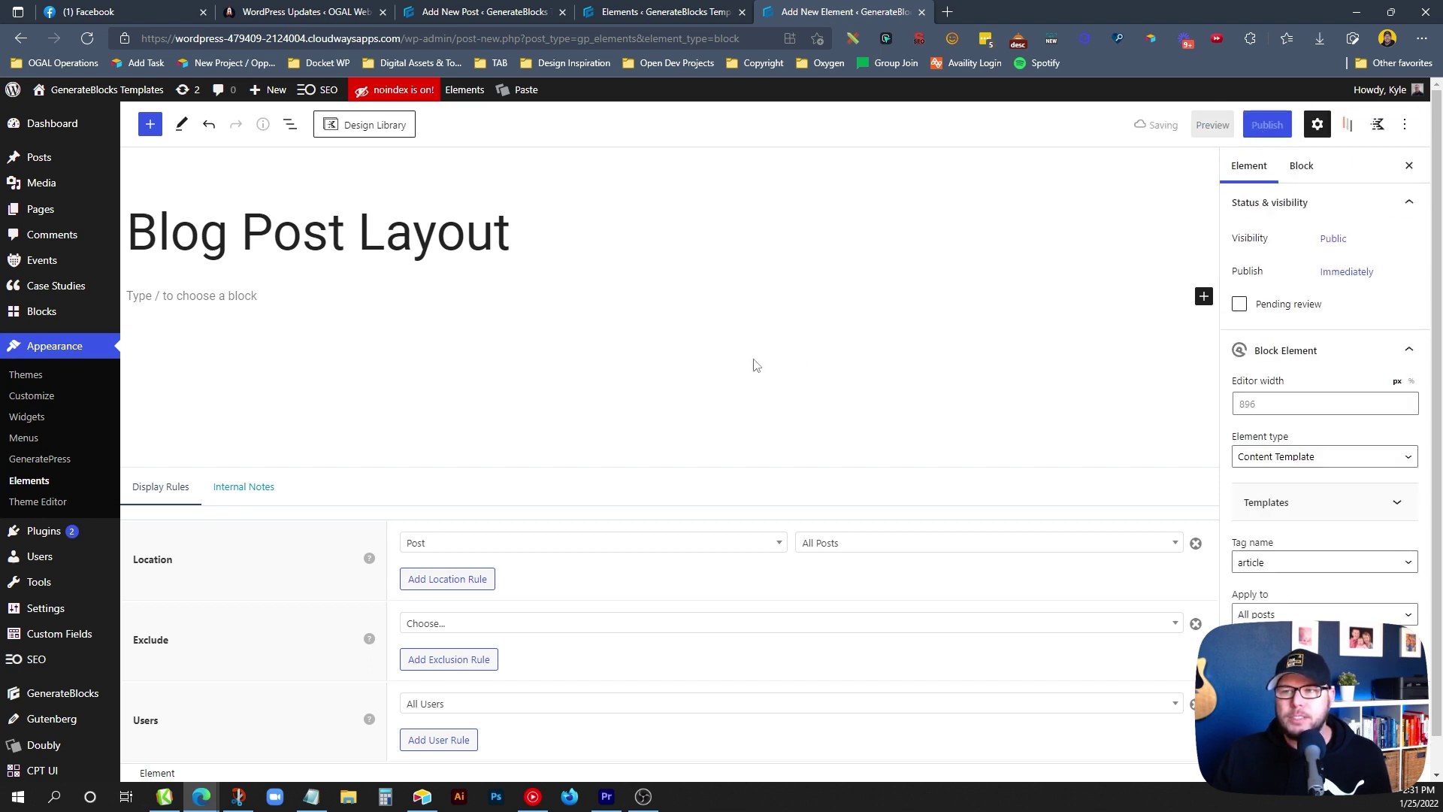
Add a Container block to the element body using /con.
{"action": "left_click", "coordinate": [264, 297]}
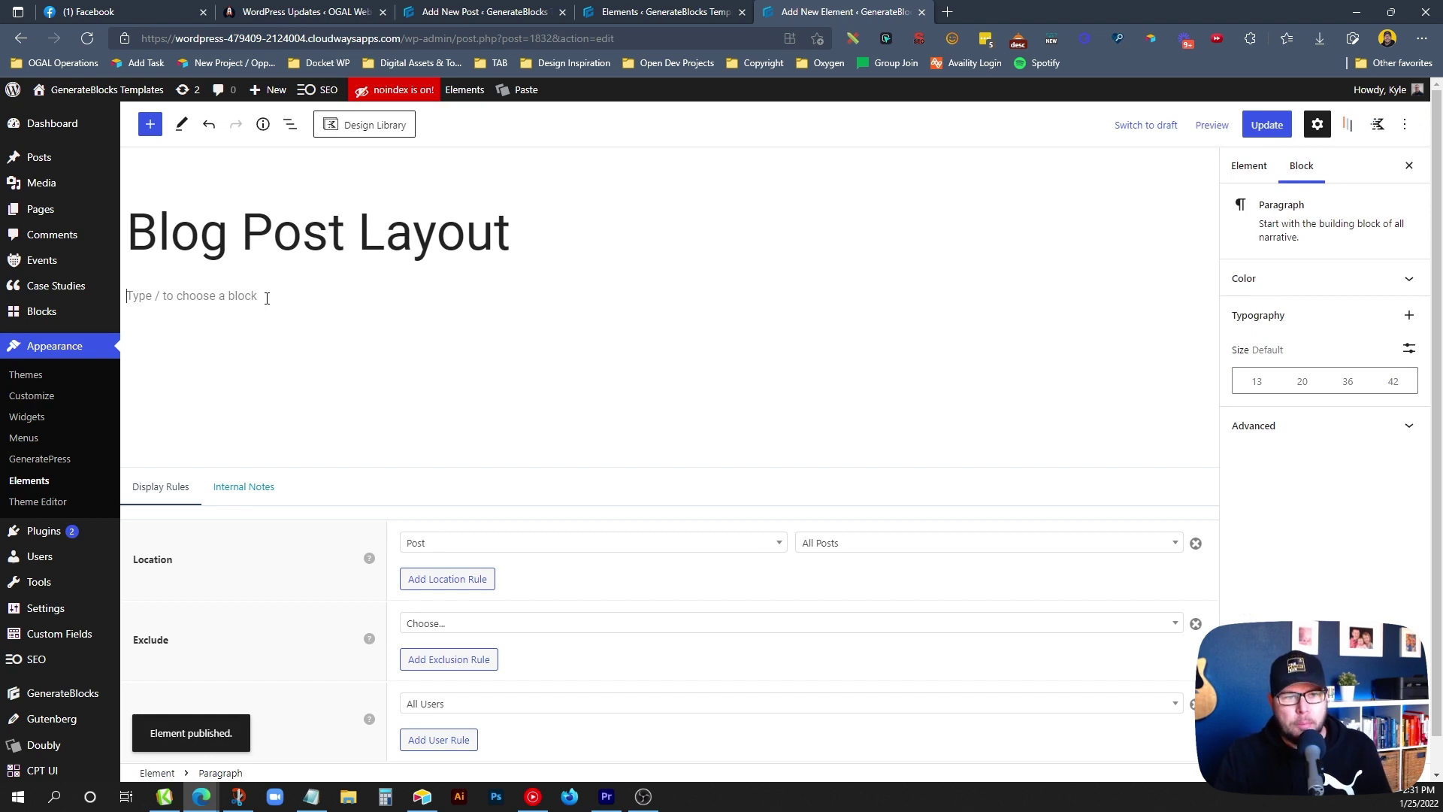
{"action": "type", "text": "/con"}
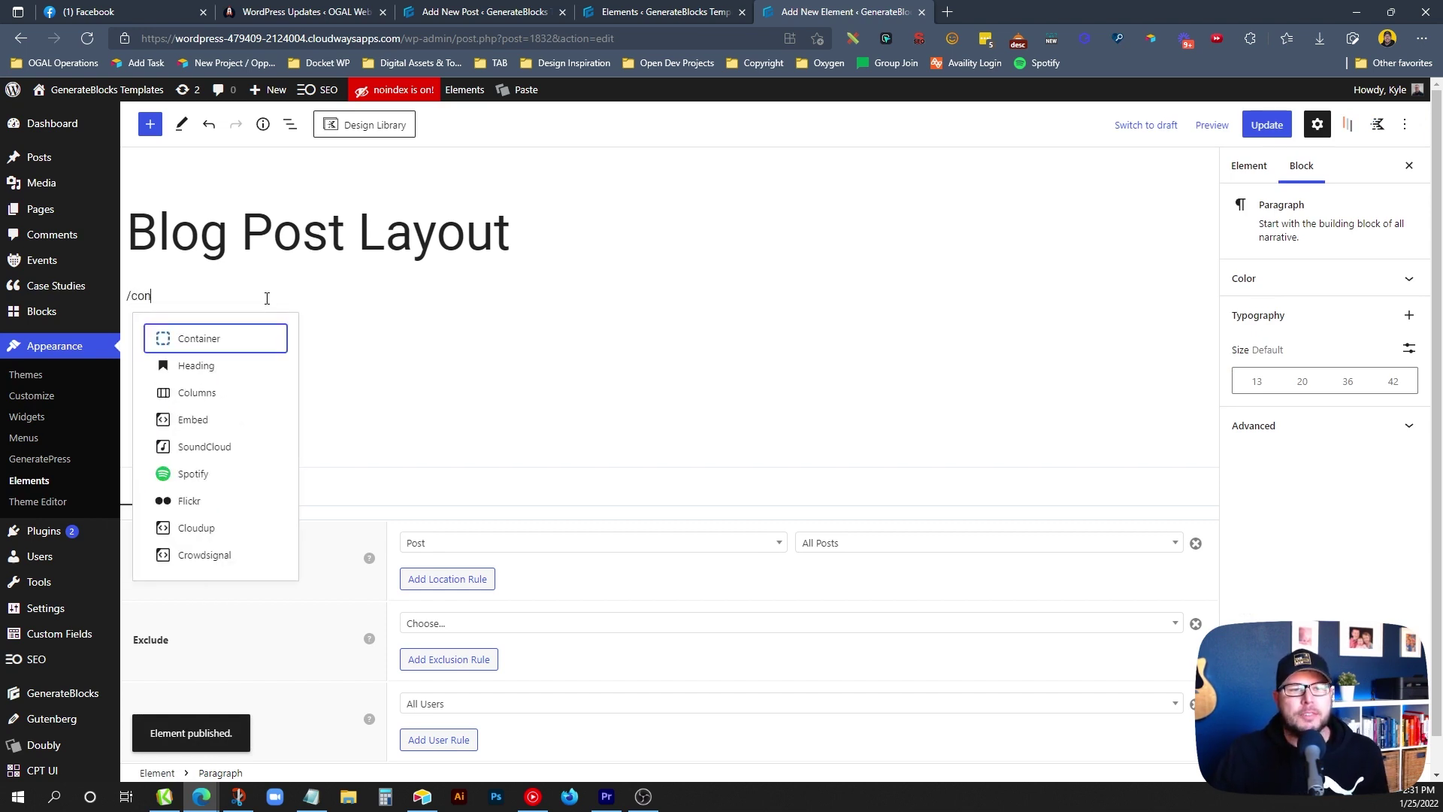
{"action": "left_click", "coordinate": [229, 345]}
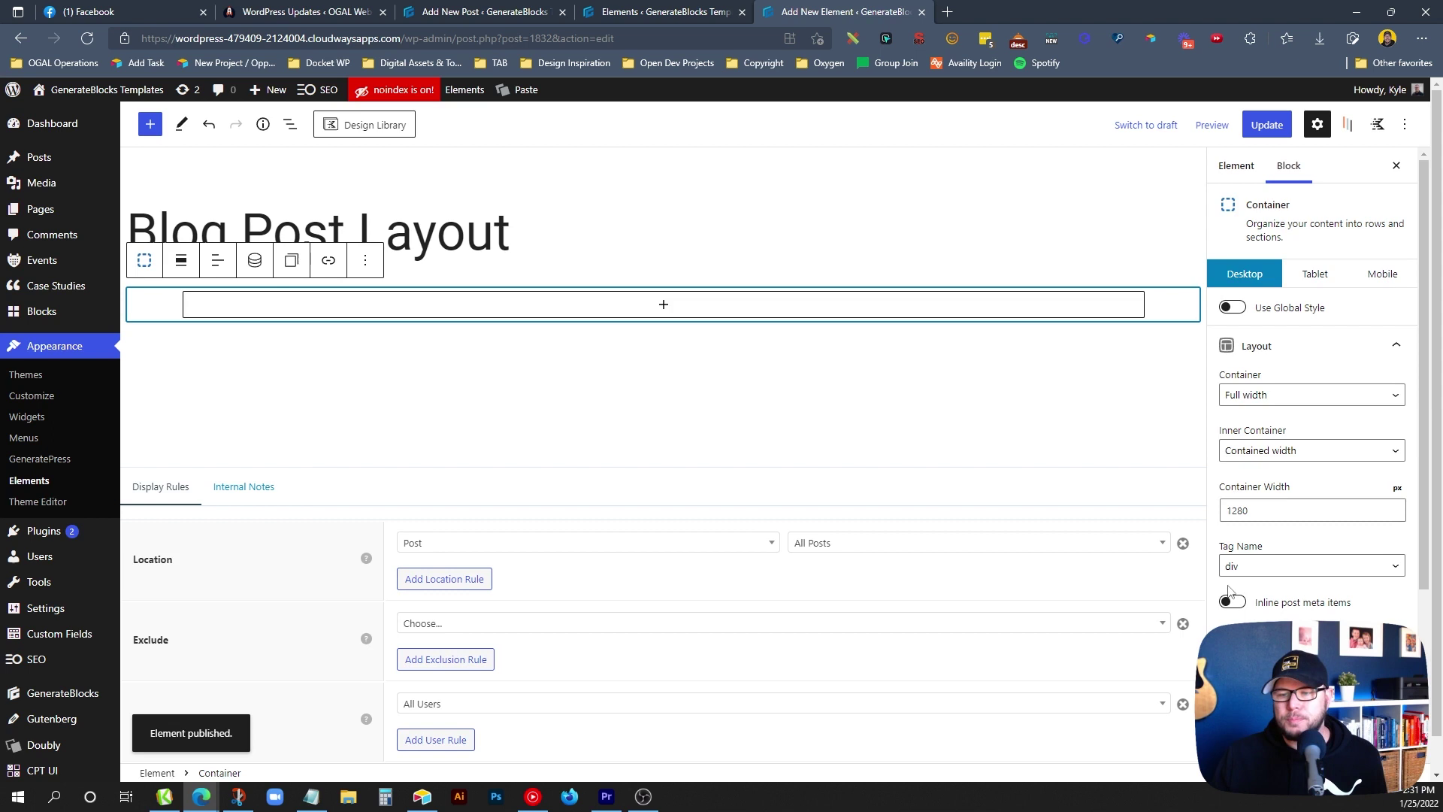
{"action": "scroll", "coordinate": [1246, 589], "scroll_direction": "down", "scroll_amount": 1}
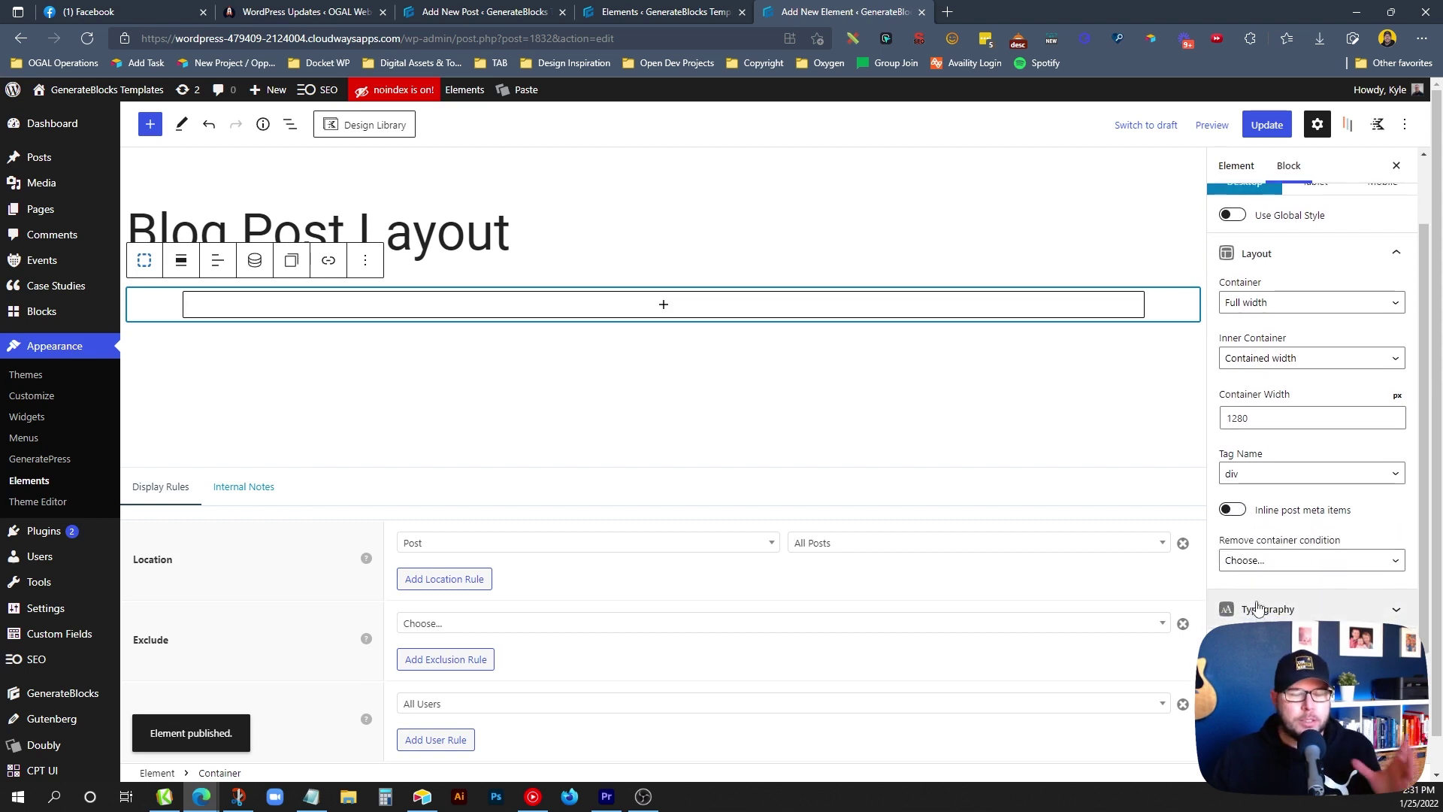
{"action": "scroll", "coordinate": [1278, 526], "scroll_direction": "down", "scroll_amount": 1}
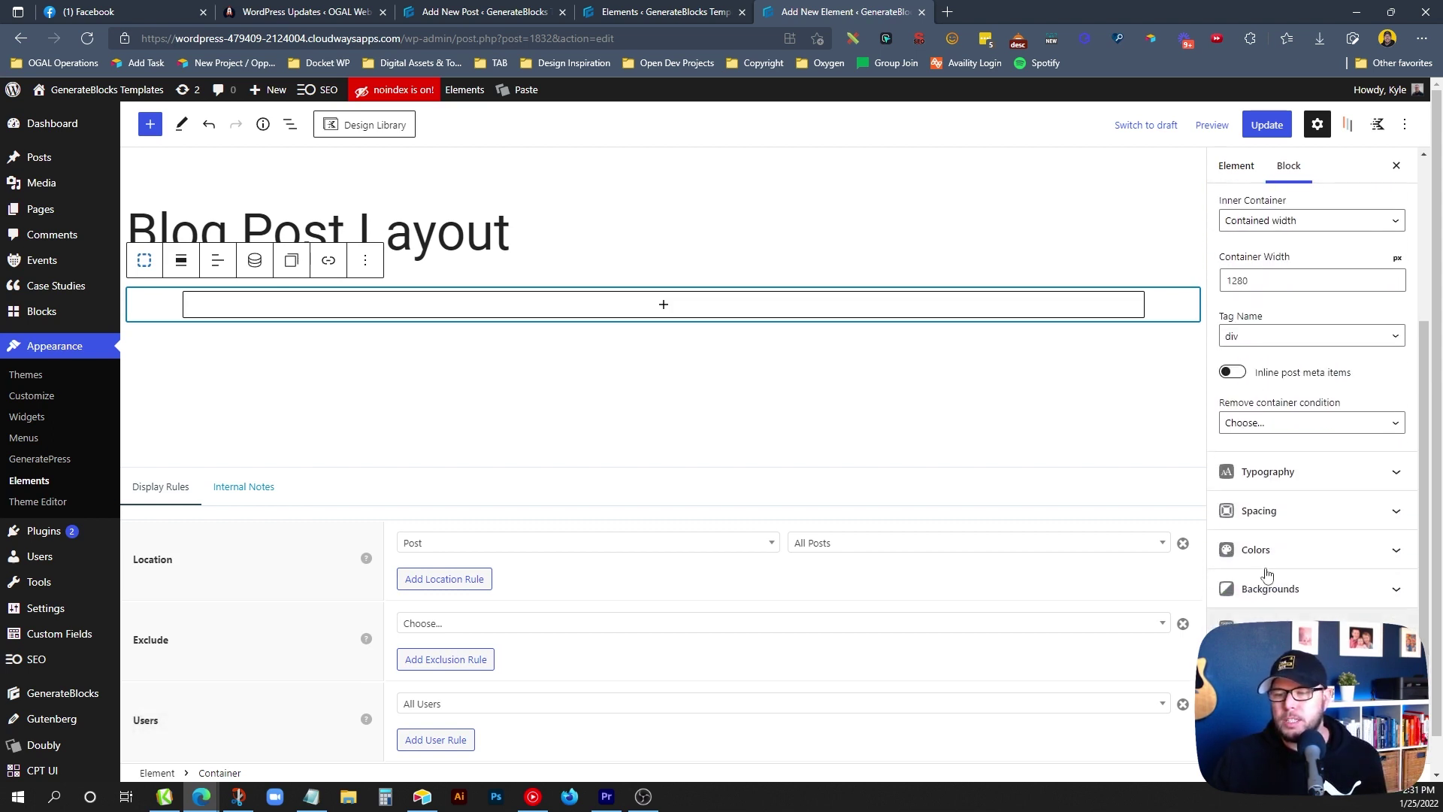
Set the container padding to 60/24/60/24.
{"action": "left_click", "coordinate": [1257, 506]}
{"action": "left_click", "coordinate": [1237, 382]}
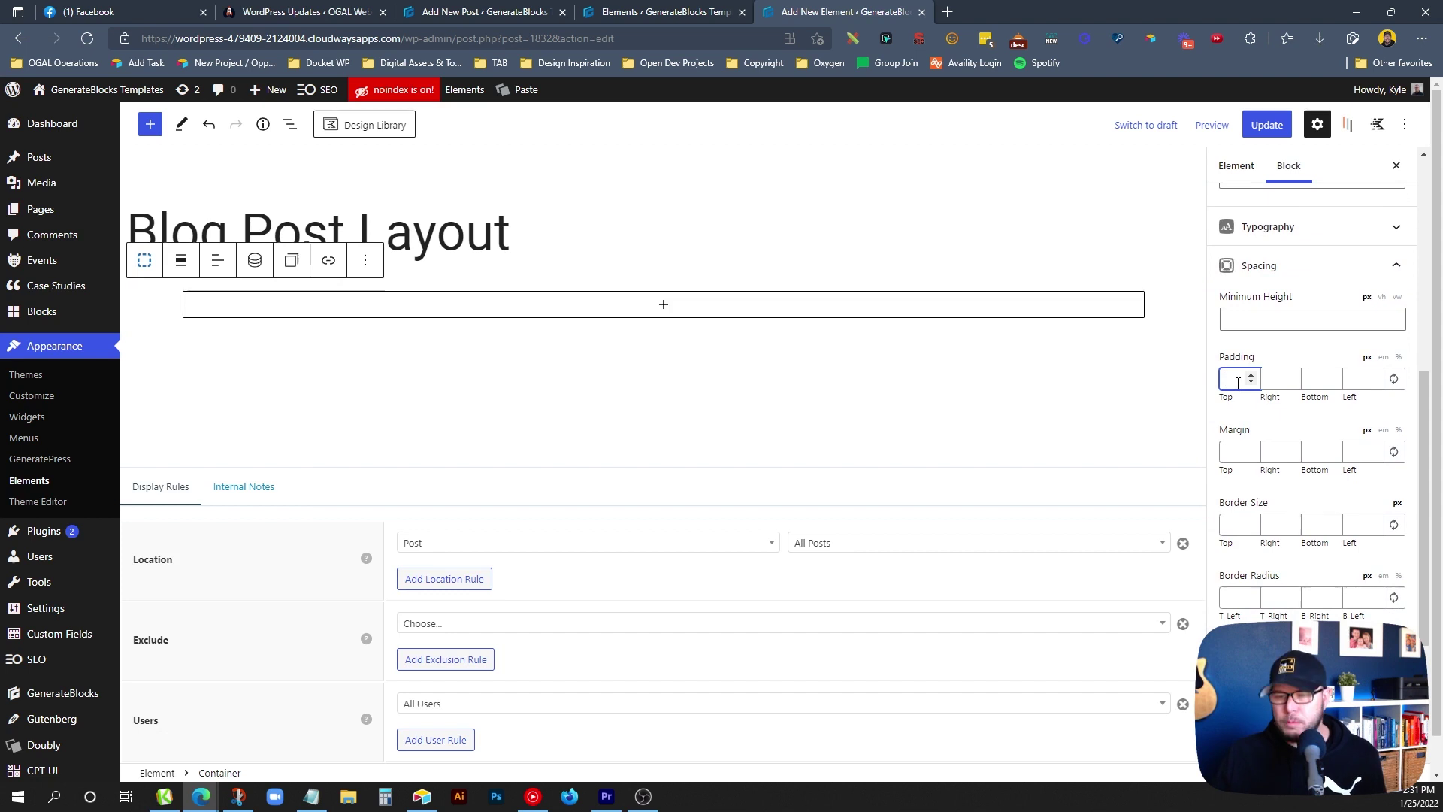
{"action": "type", "text": "60"}
{"action": "key", "text": "Tab"}
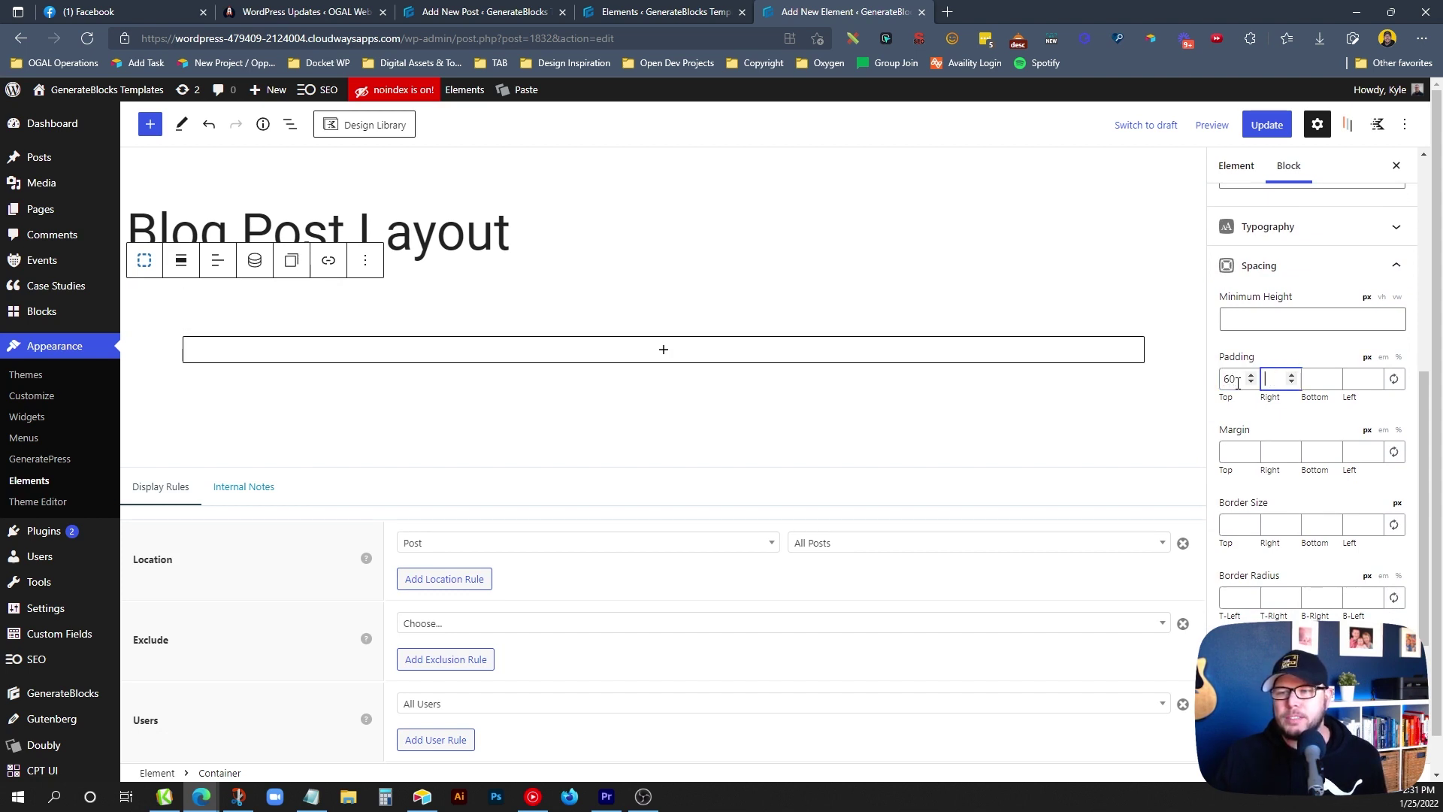
{"action": "type", "text": "24"}
{"action": "key", "text": "Tab"}
{"action": "type", "text": "60"}
{"action": "key", "text": "Tab"}
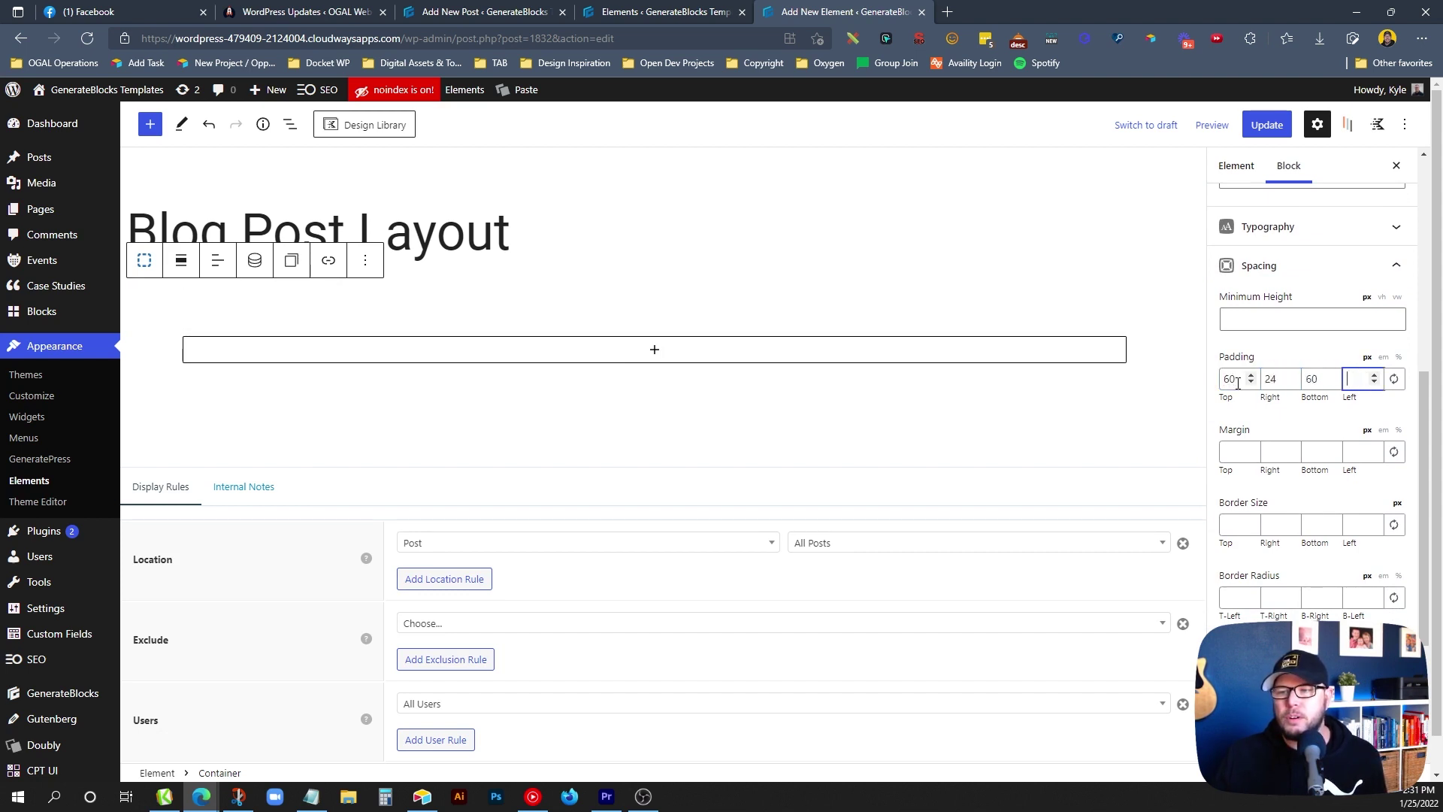
{"action": "type", "text": "24"}
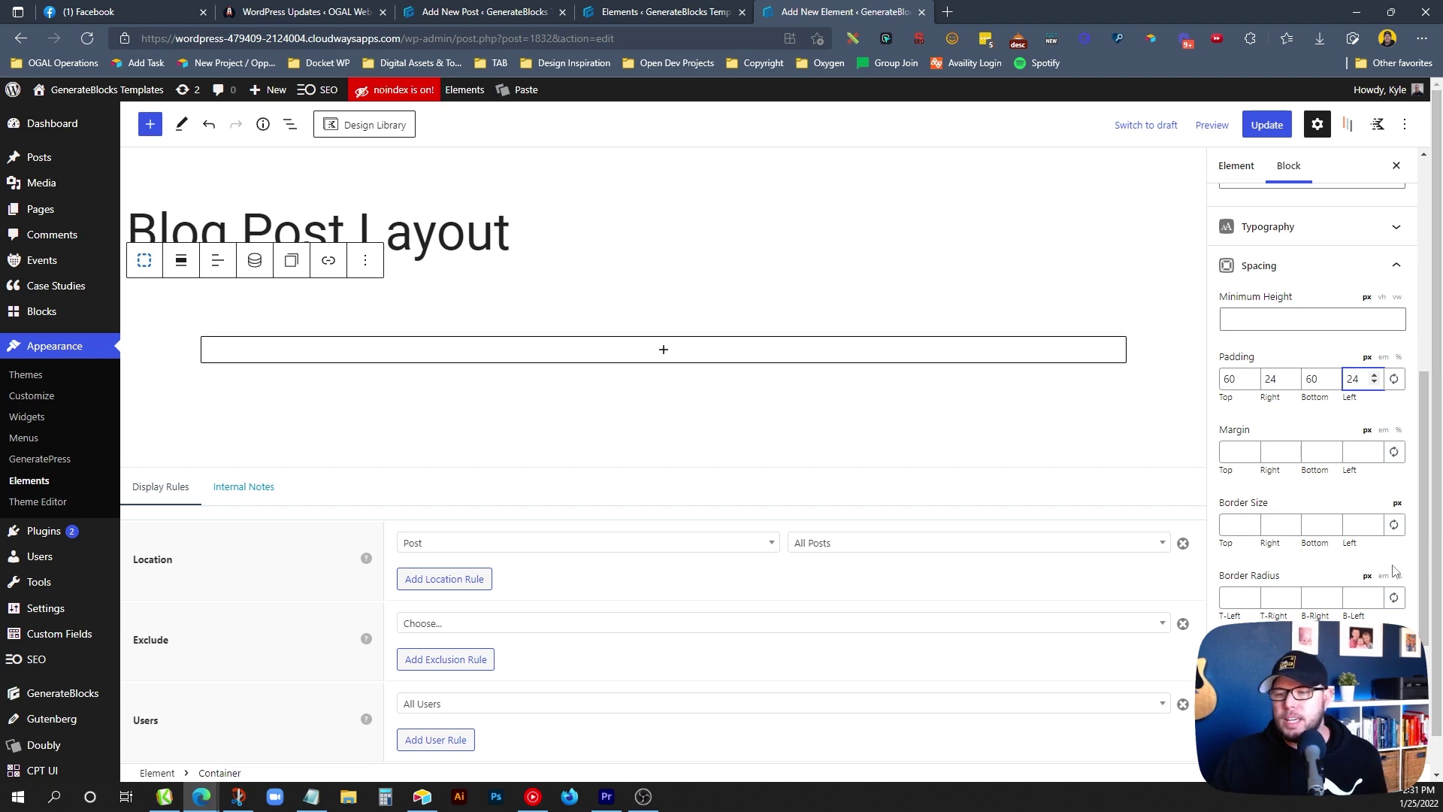
Give the container the light grey var(--base) background colour.
{"action": "scroll", "coordinate": [1312, 451], "scroll_direction": "down", "scroll_amount": 3}
{"action": "left_click", "coordinate": [1299, 601]}
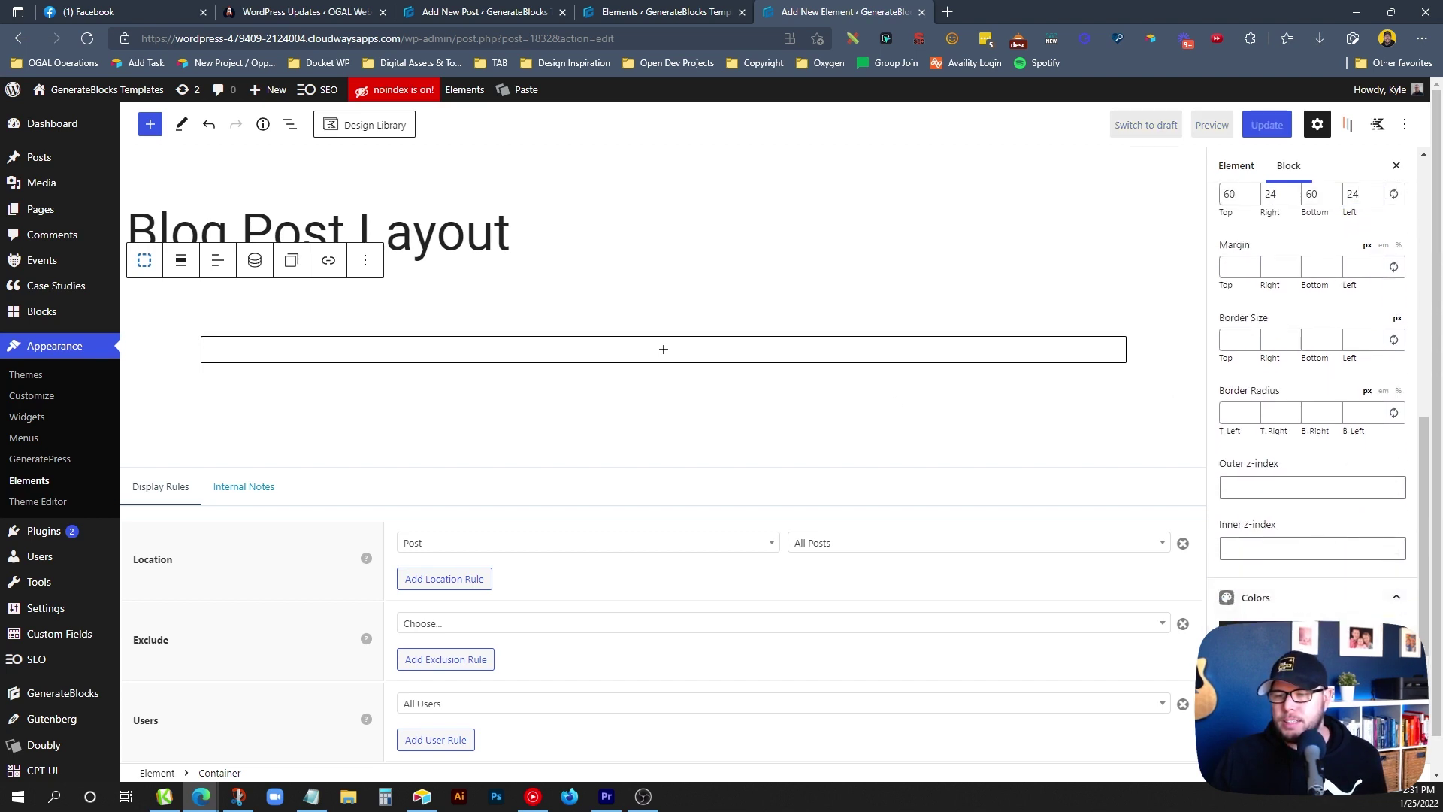
{"action": "left_click", "coordinate": [1302, 647]}
{"action": "left_click", "coordinate": [1304, 598]}
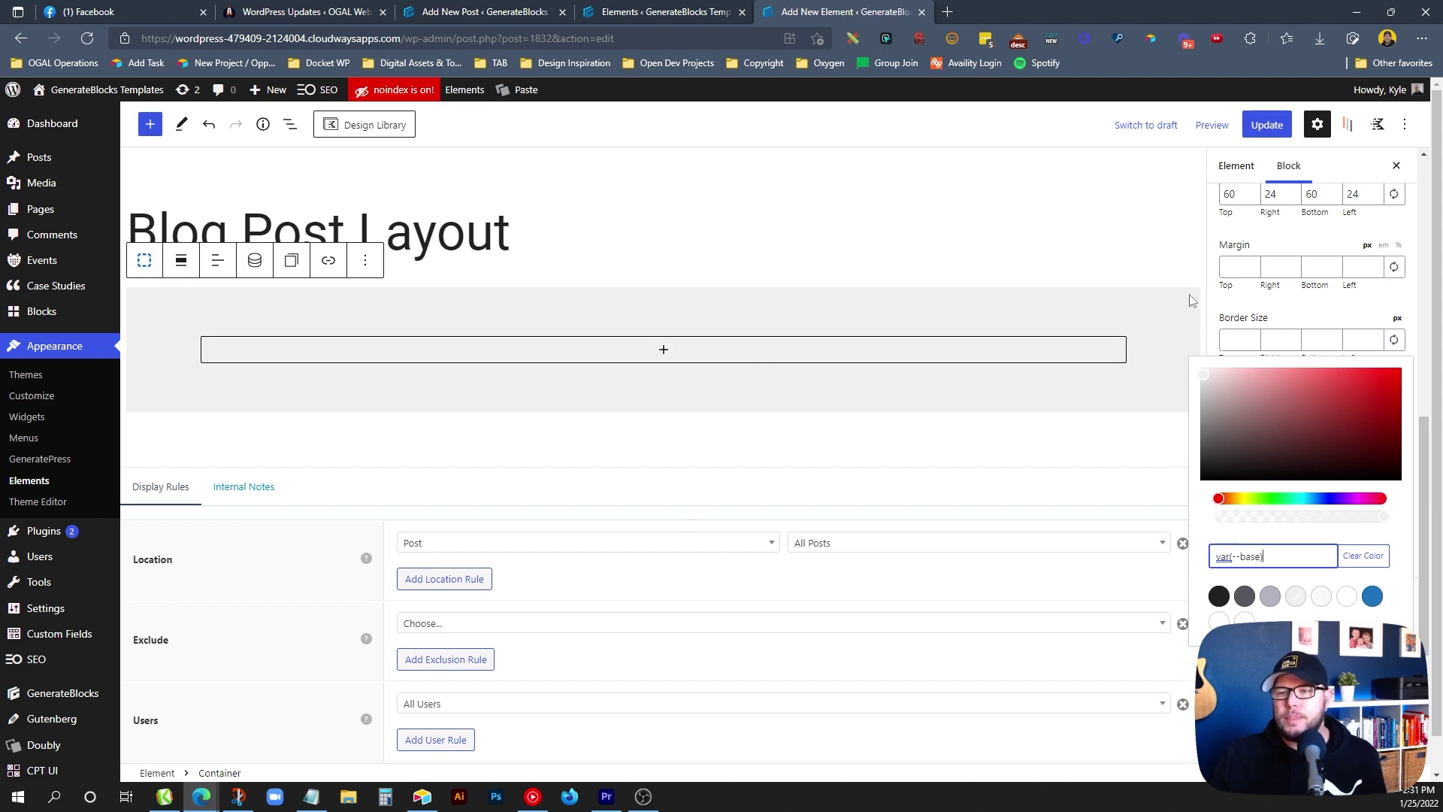
{"action": "left_click", "coordinate": [1139, 321]}
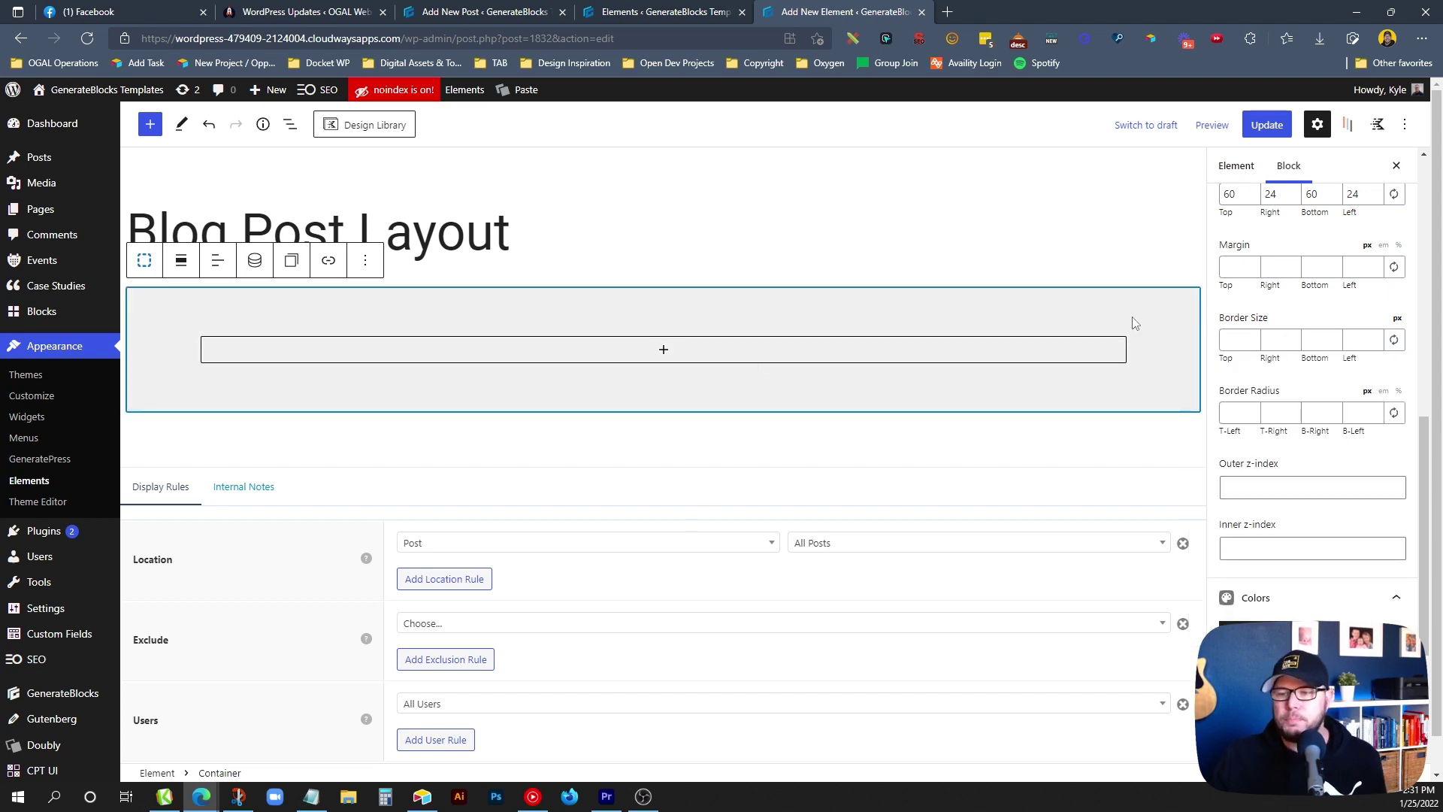
{"action": "scroll", "coordinate": [1223, 427], "scroll_direction": "down", "scroll_amount": 2}
{"action": "scroll", "coordinate": [1258, 499], "scroll_direction": "up", "scroll_amount": 4}
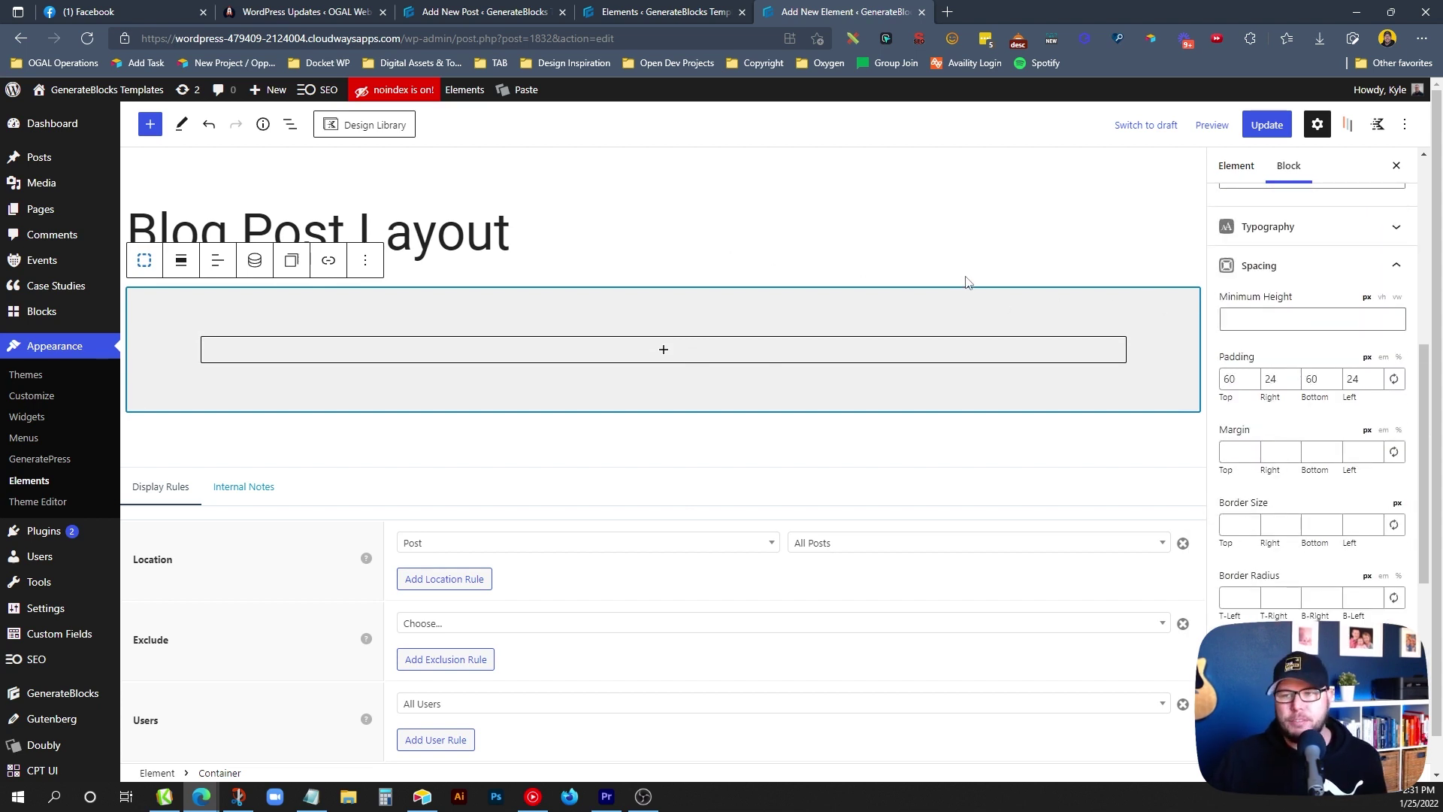
Insert a Headline inside the container, set to H1 and centred.
{"action": "left_click", "coordinate": [675, 354]}
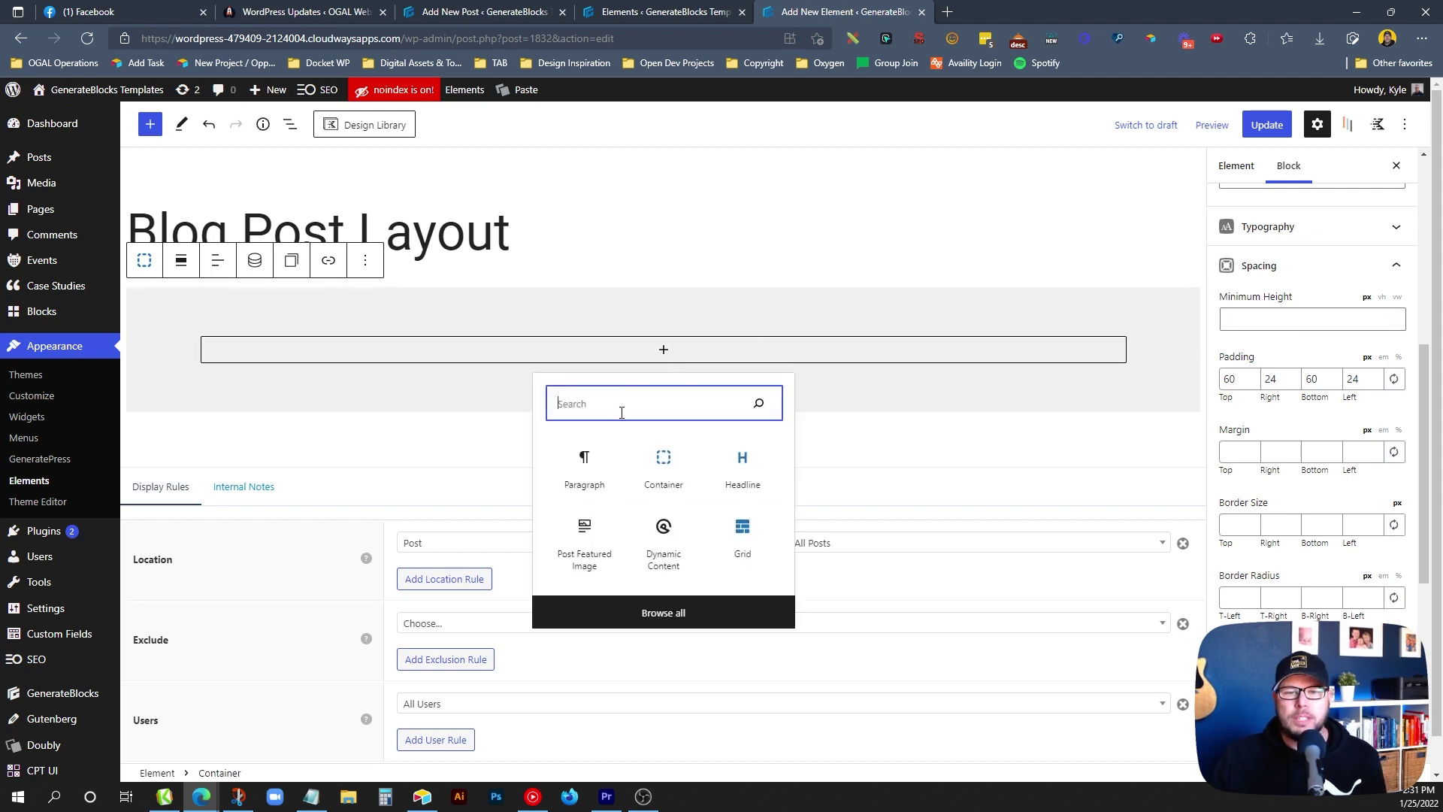
{"action": "left_click", "coordinate": [742, 469]}
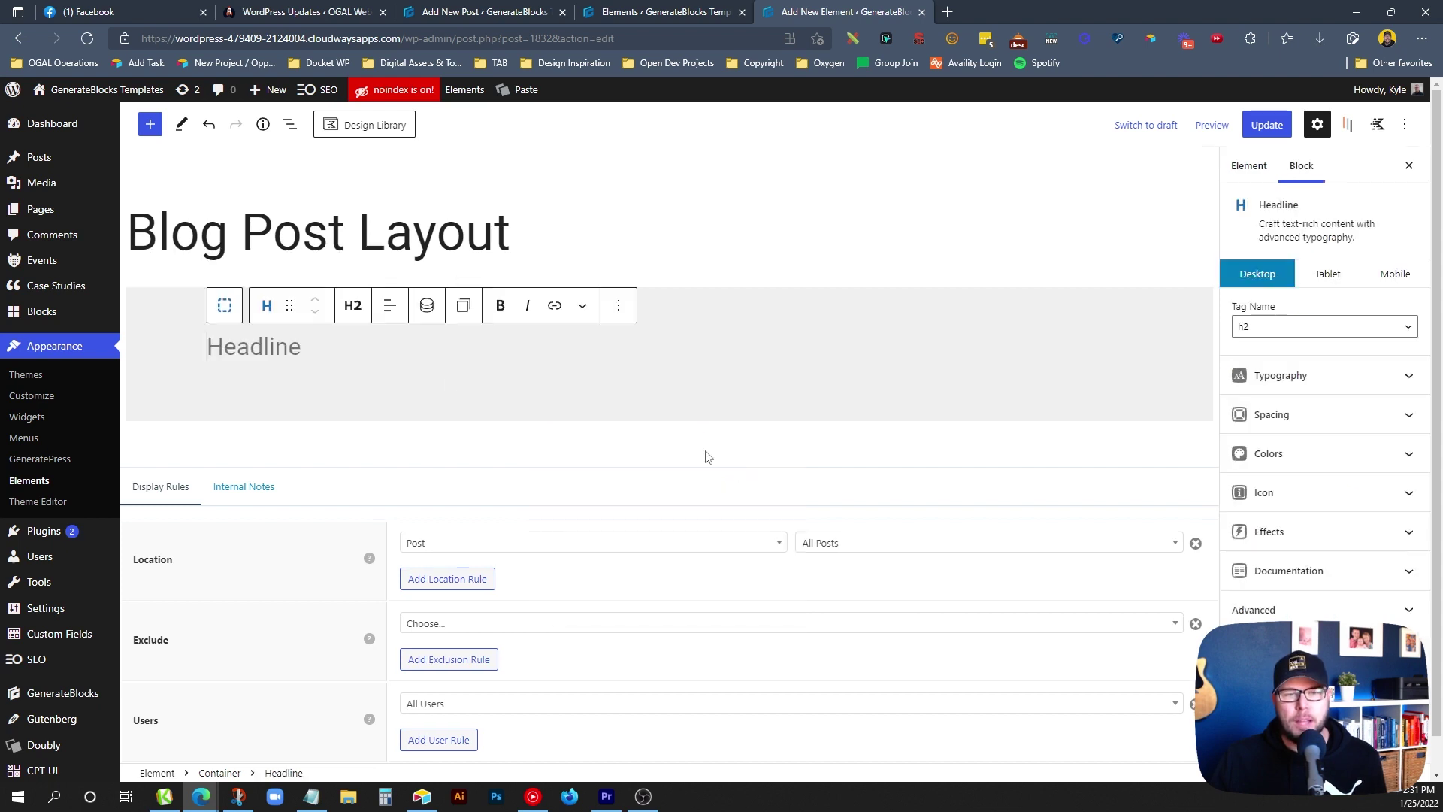
{"action": "left_click", "coordinate": [354, 307]}
{"action": "left_click", "coordinate": [368, 364]}
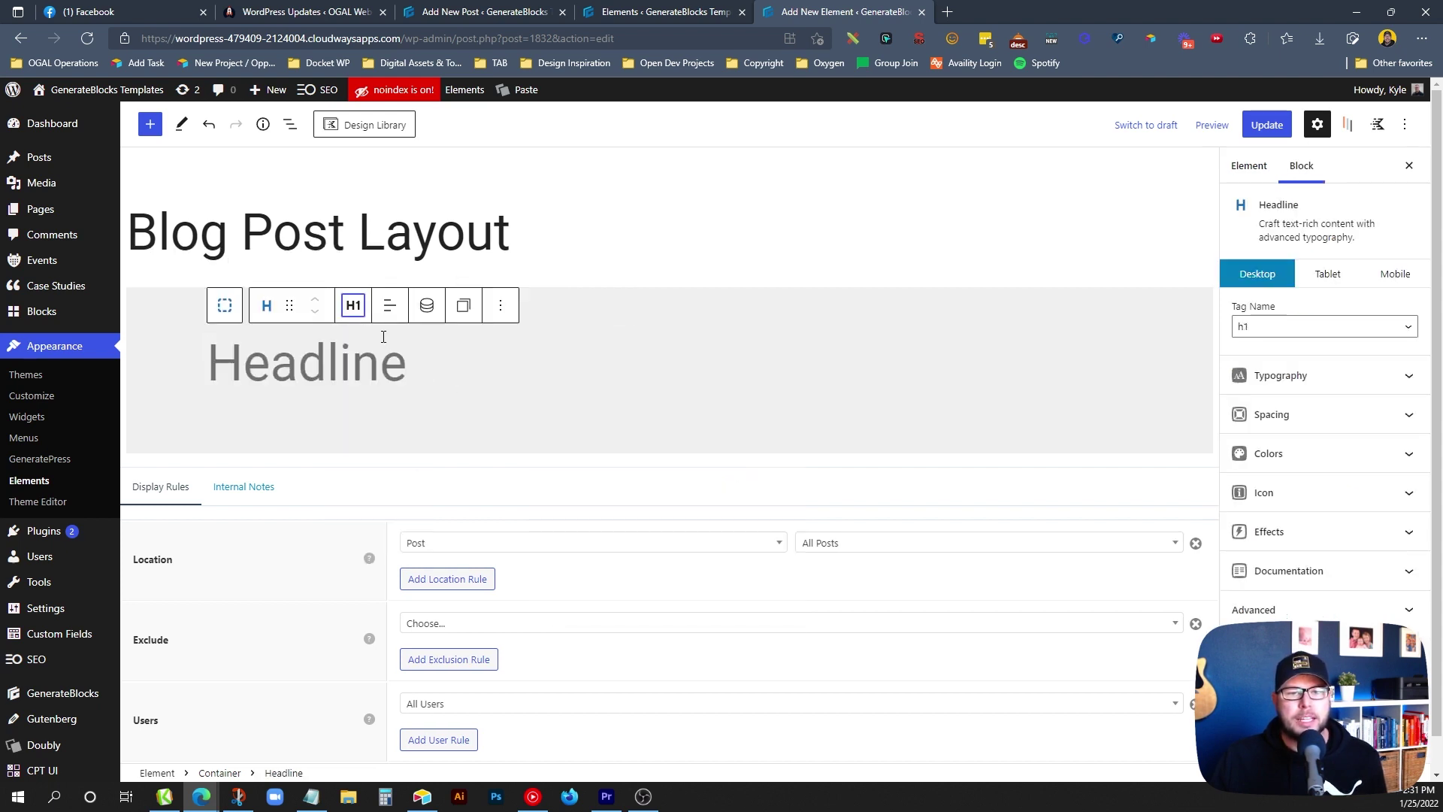
{"action": "left_click", "coordinate": [389, 307]}
{"action": "left_click", "coordinate": [399, 381]}
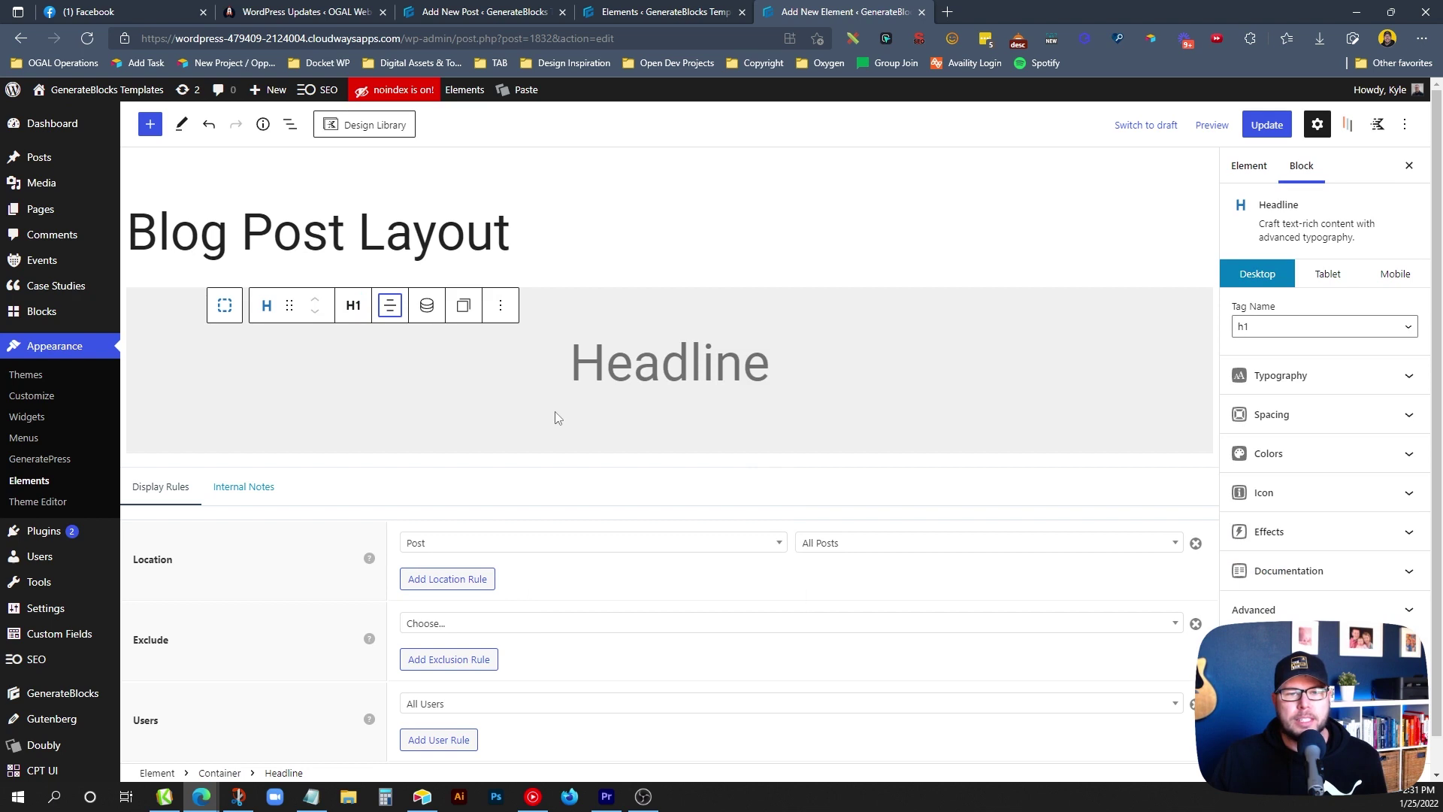
Make the headline's dynamic text the post Title, showing 'Hello World'.
{"action": "left_click", "coordinate": [425, 315]}
{"action": "left_click", "coordinate": [443, 367]}
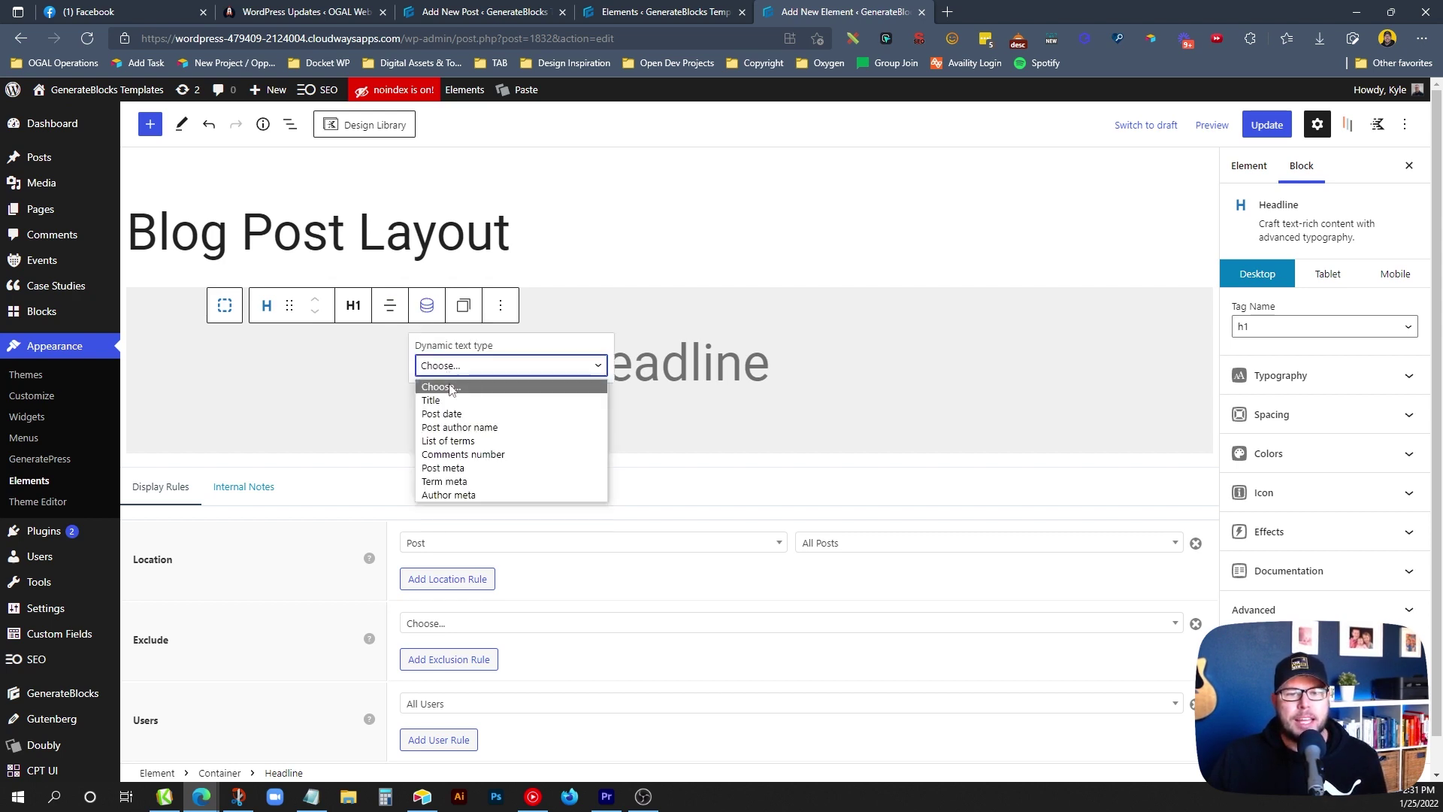
{"action": "left_click", "coordinate": [449, 400]}
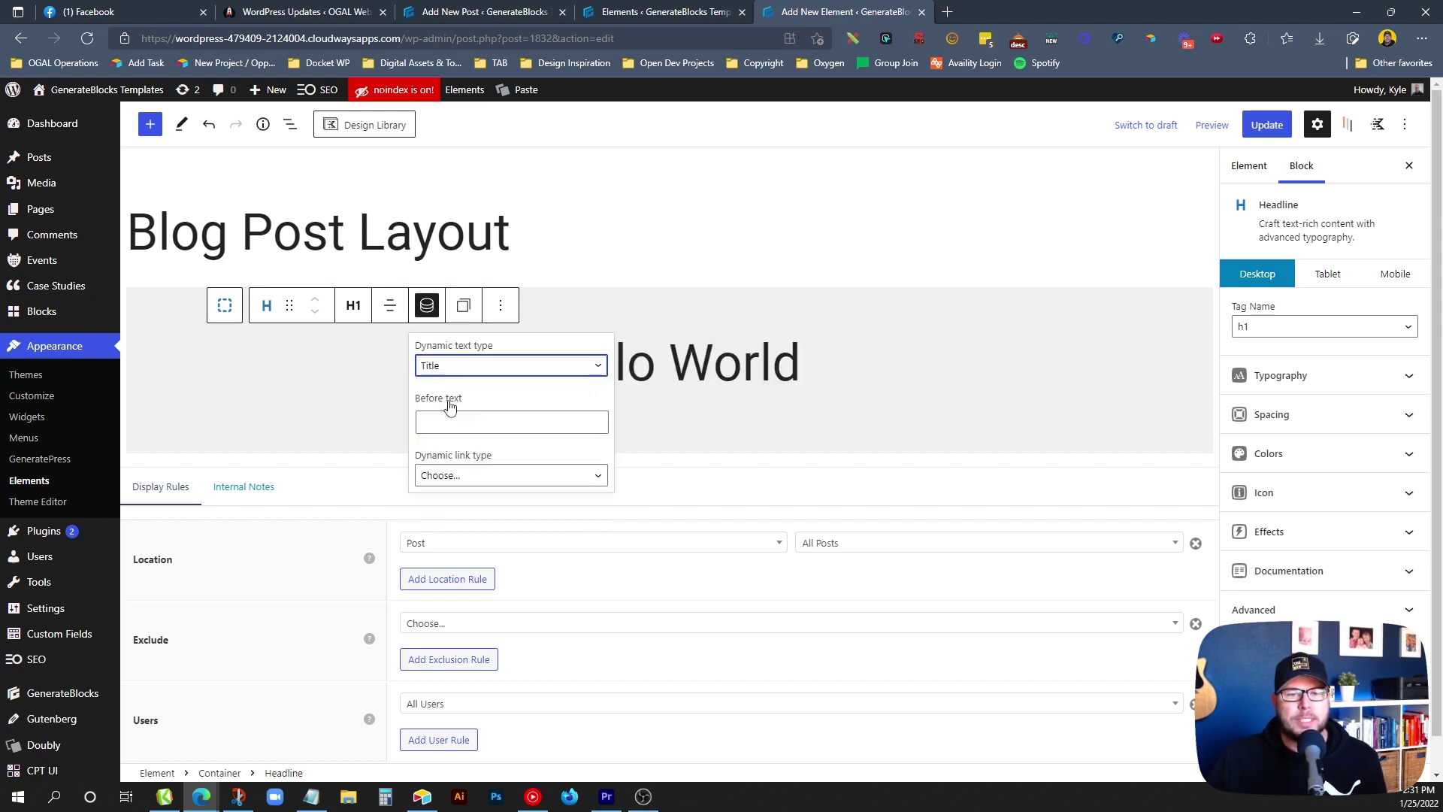
{"action": "left_click", "coordinate": [711, 372]}
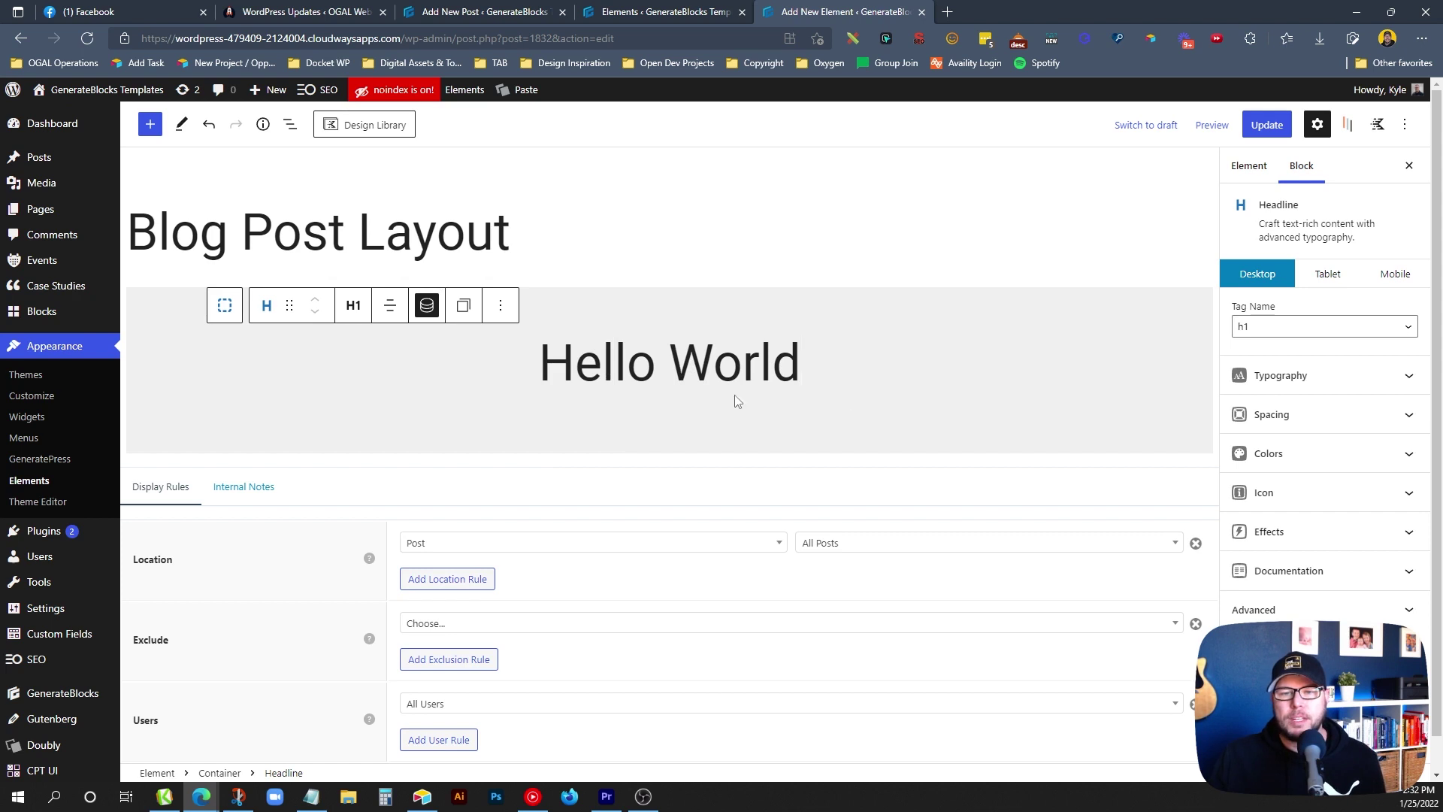
Insert another headline in the hero under the title and change its tag from H2 to paragraph.
{"action": "left_click", "coordinate": [688, 415]}
{"action": "left_click", "coordinate": [657, 421]}
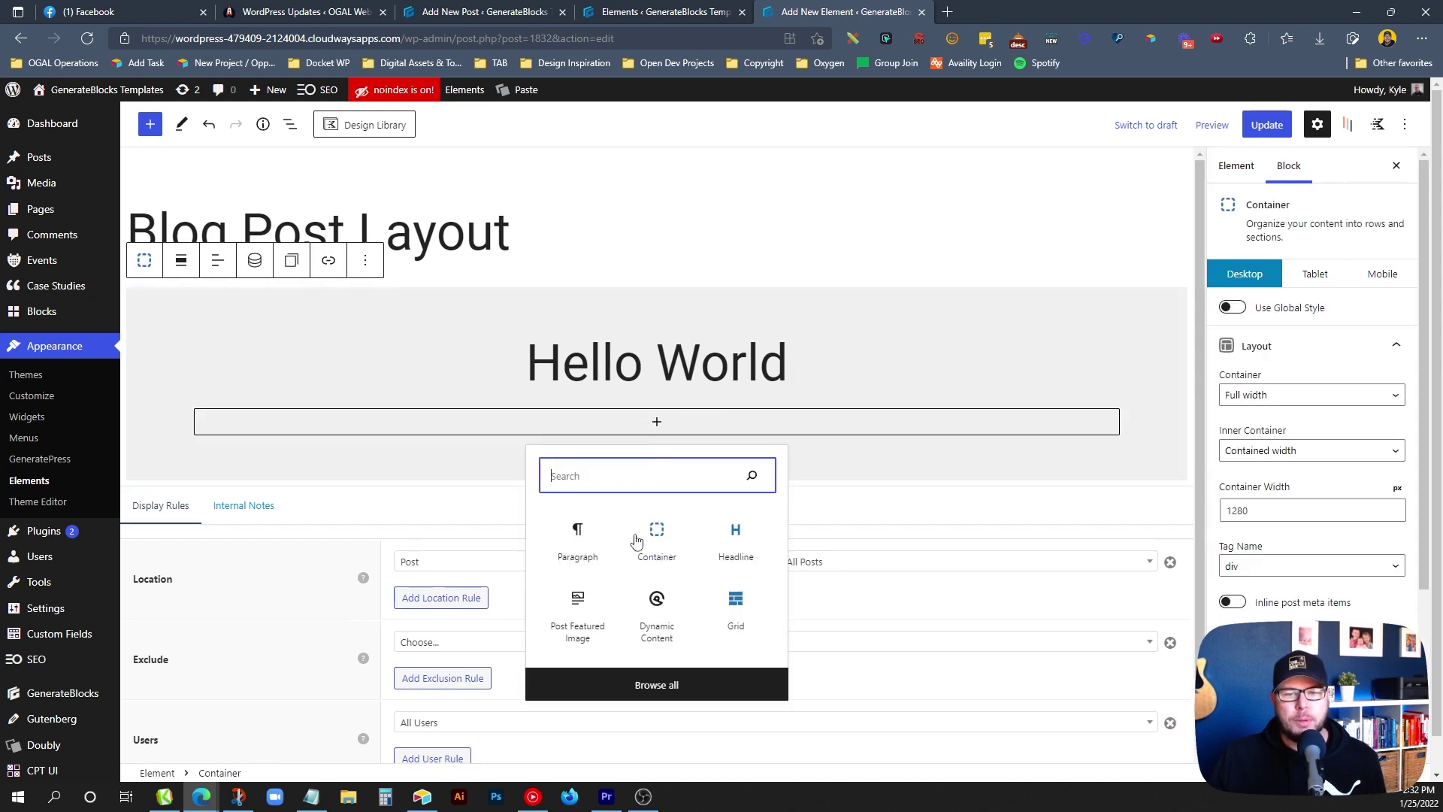
{"action": "left_click", "coordinate": [721, 553]}
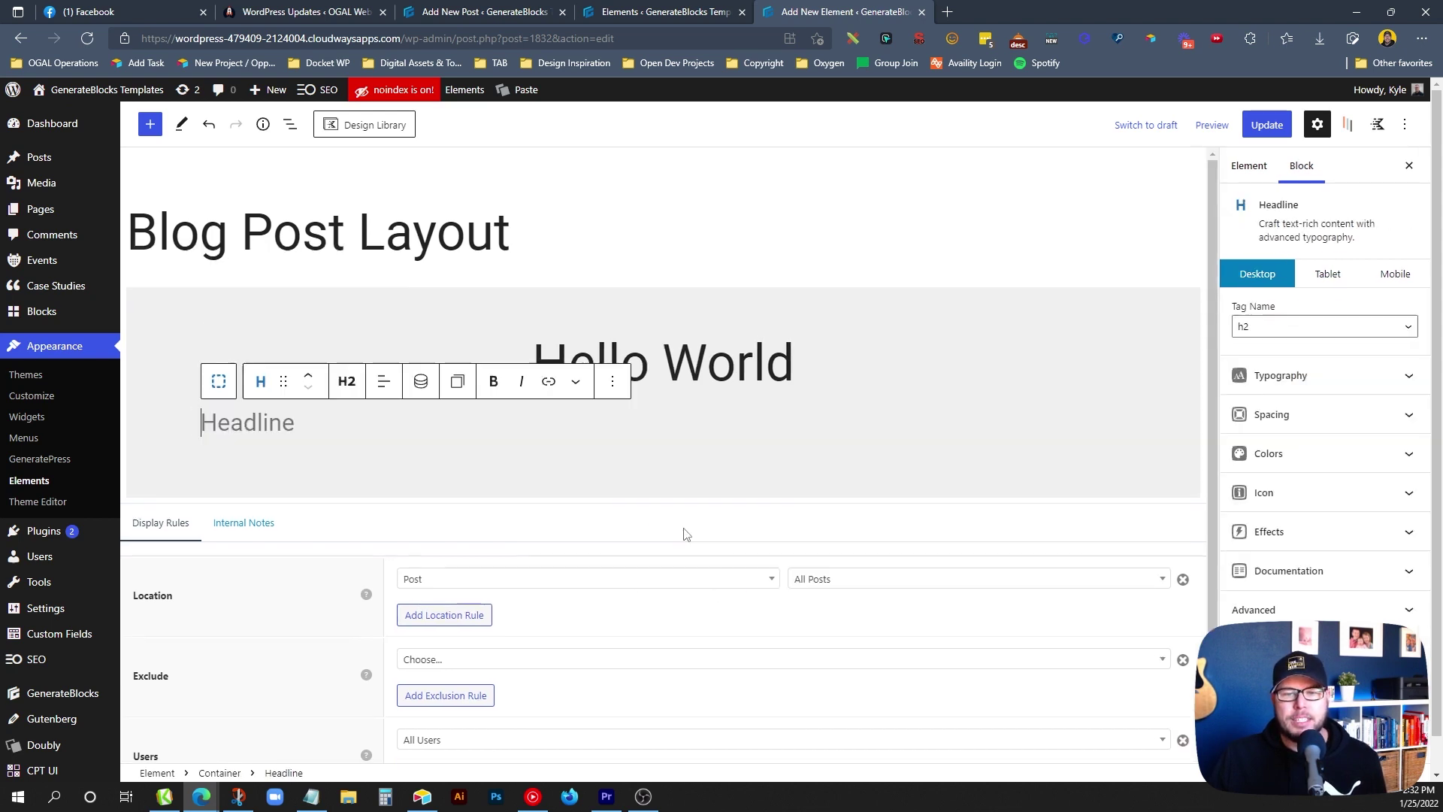
{"action": "left_click", "coordinate": [348, 382]}
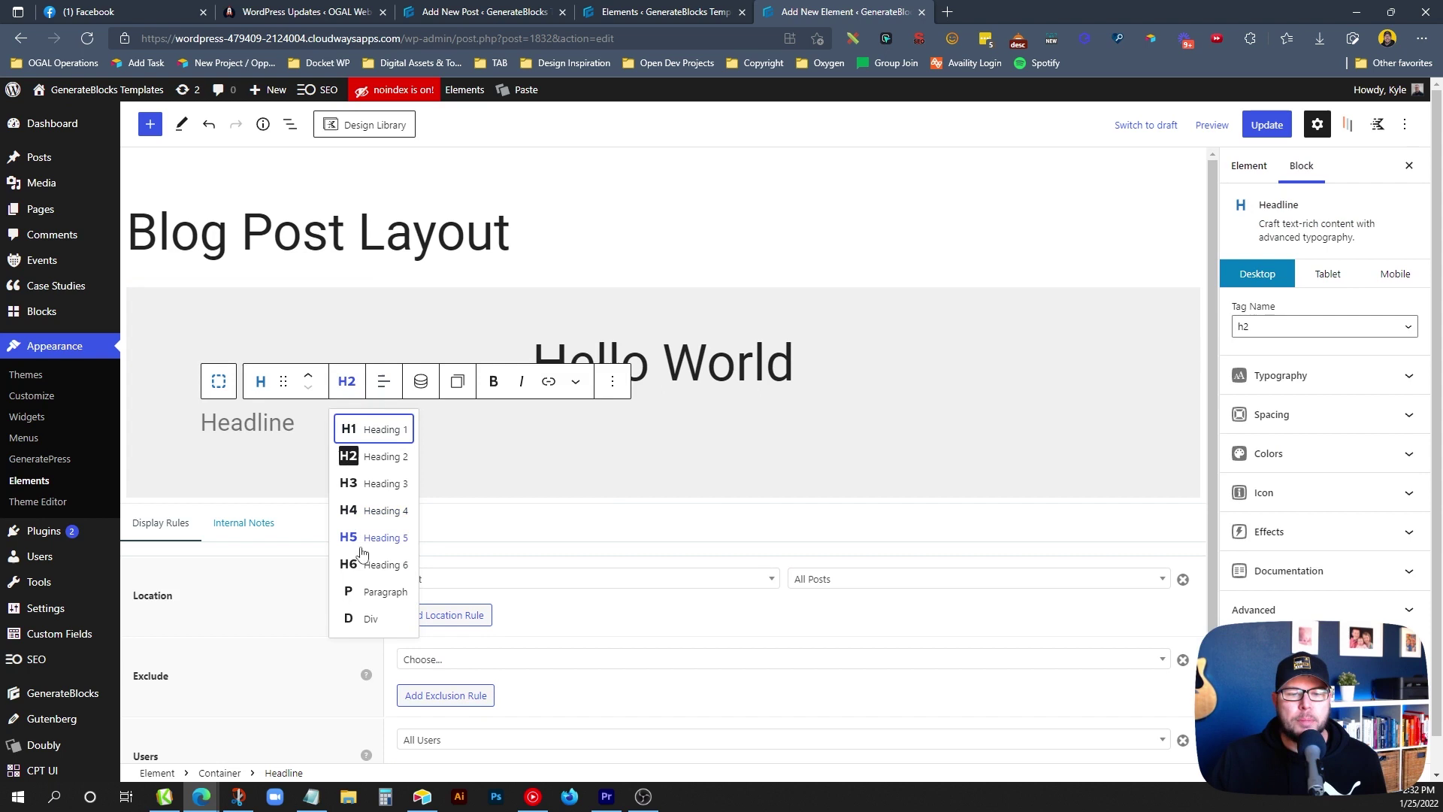
{"action": "left_click", "coordinate": [378, 591]}
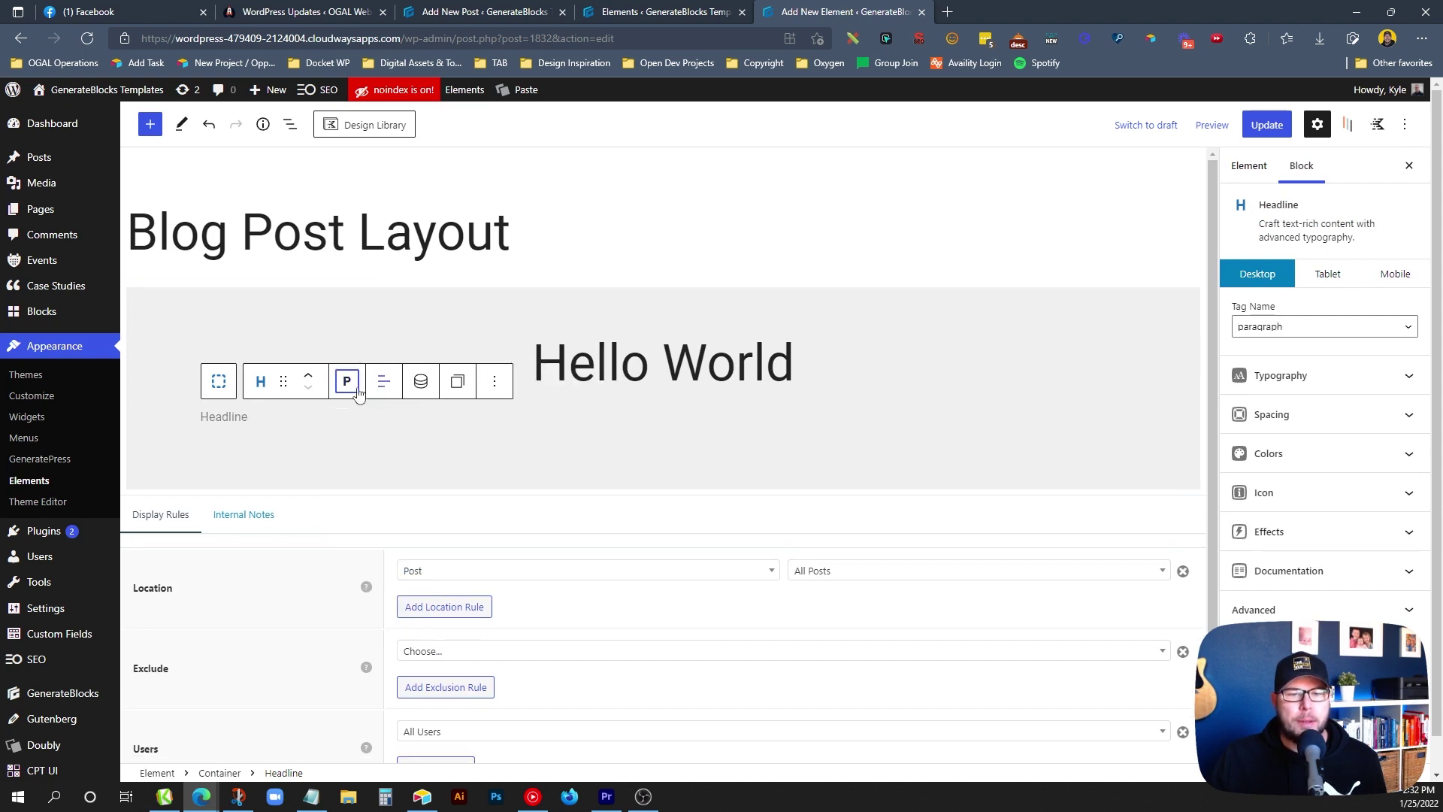
{"action": "left_click", "coordinate": [383, 381]}
Centre the paragraph and set its dynamic text to a list of category terms.
{"action": "left_click", "coordinate": [413, 458]}
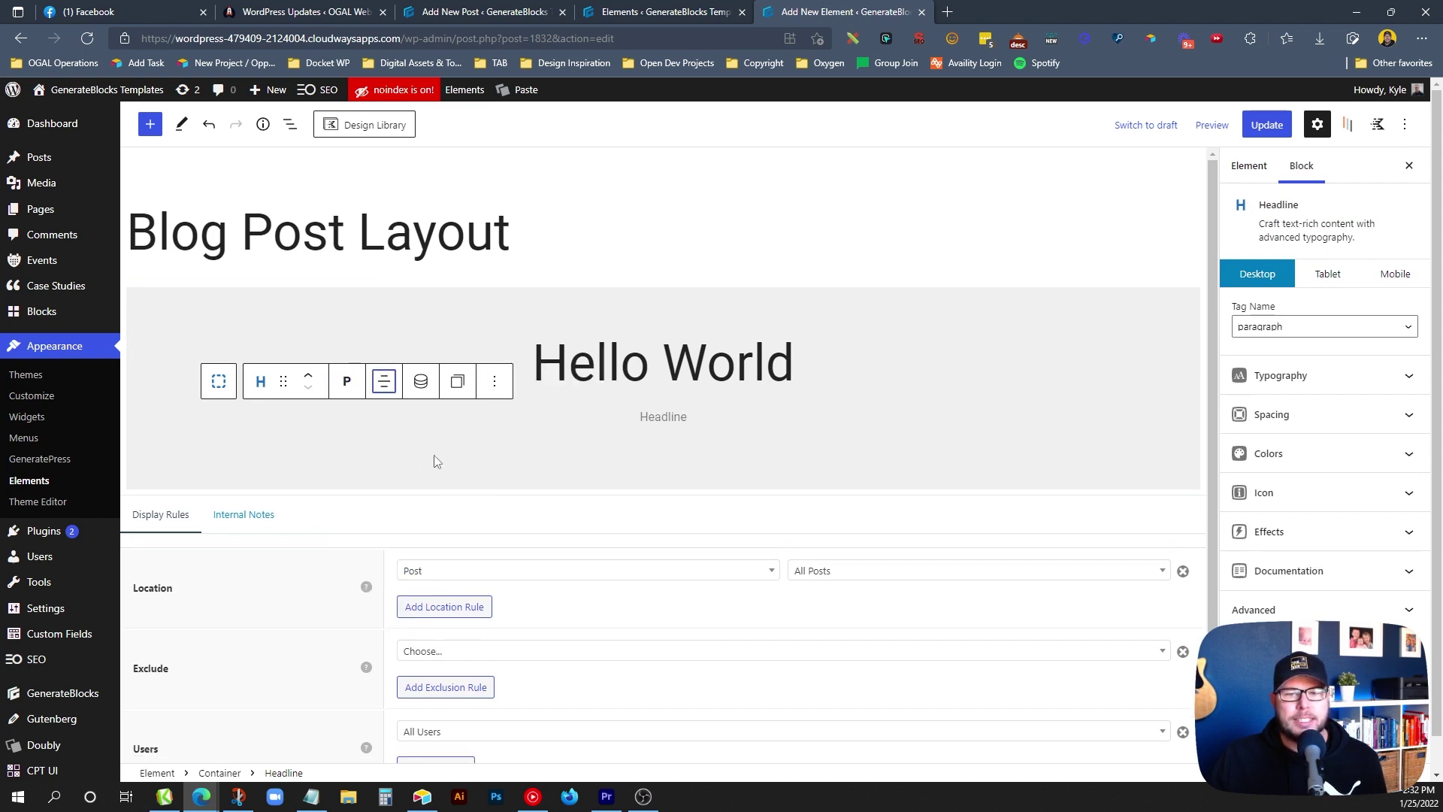
{"action": "left_click", "coordinate": [421, 383]}
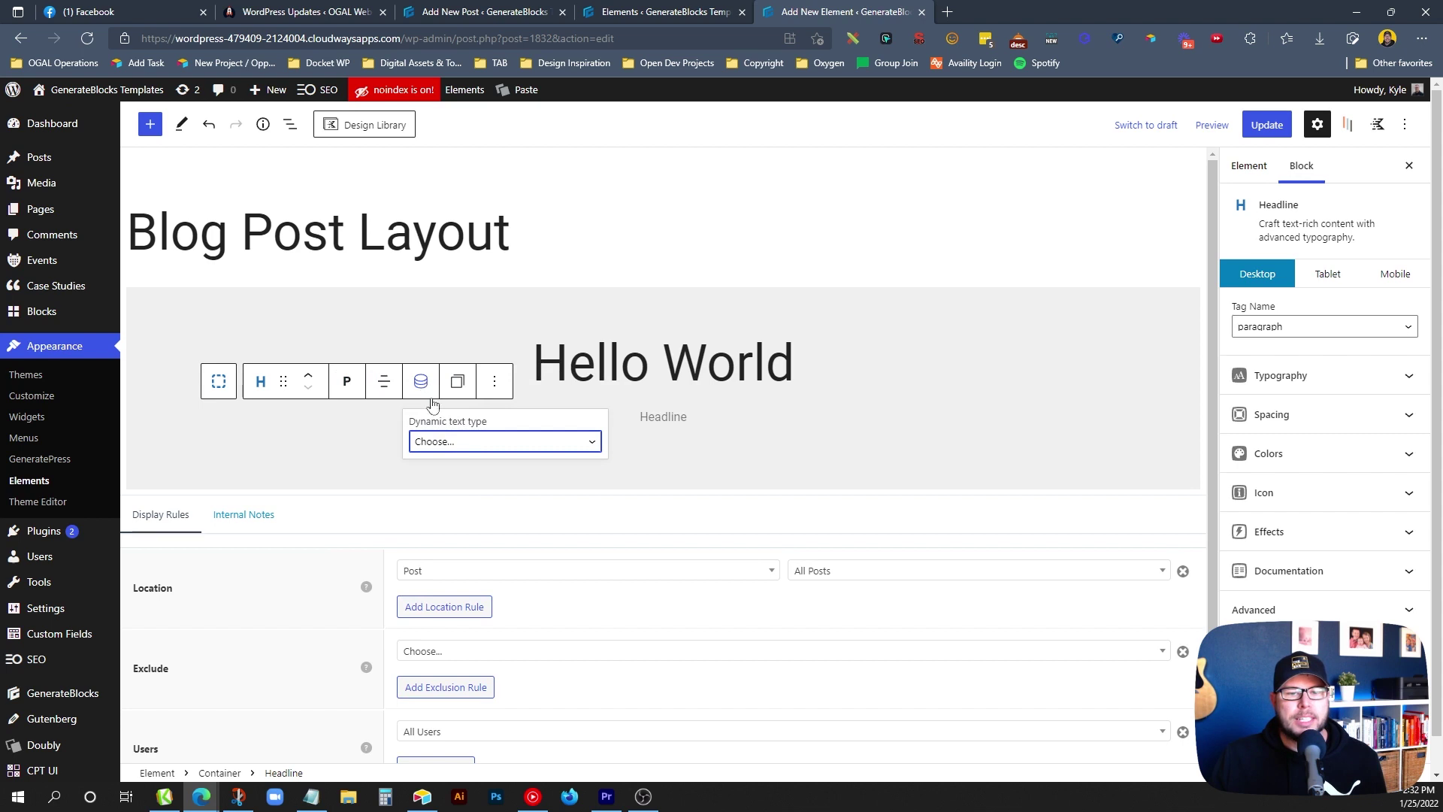
{"action": "left_click", "coordinate": [457, 441]}
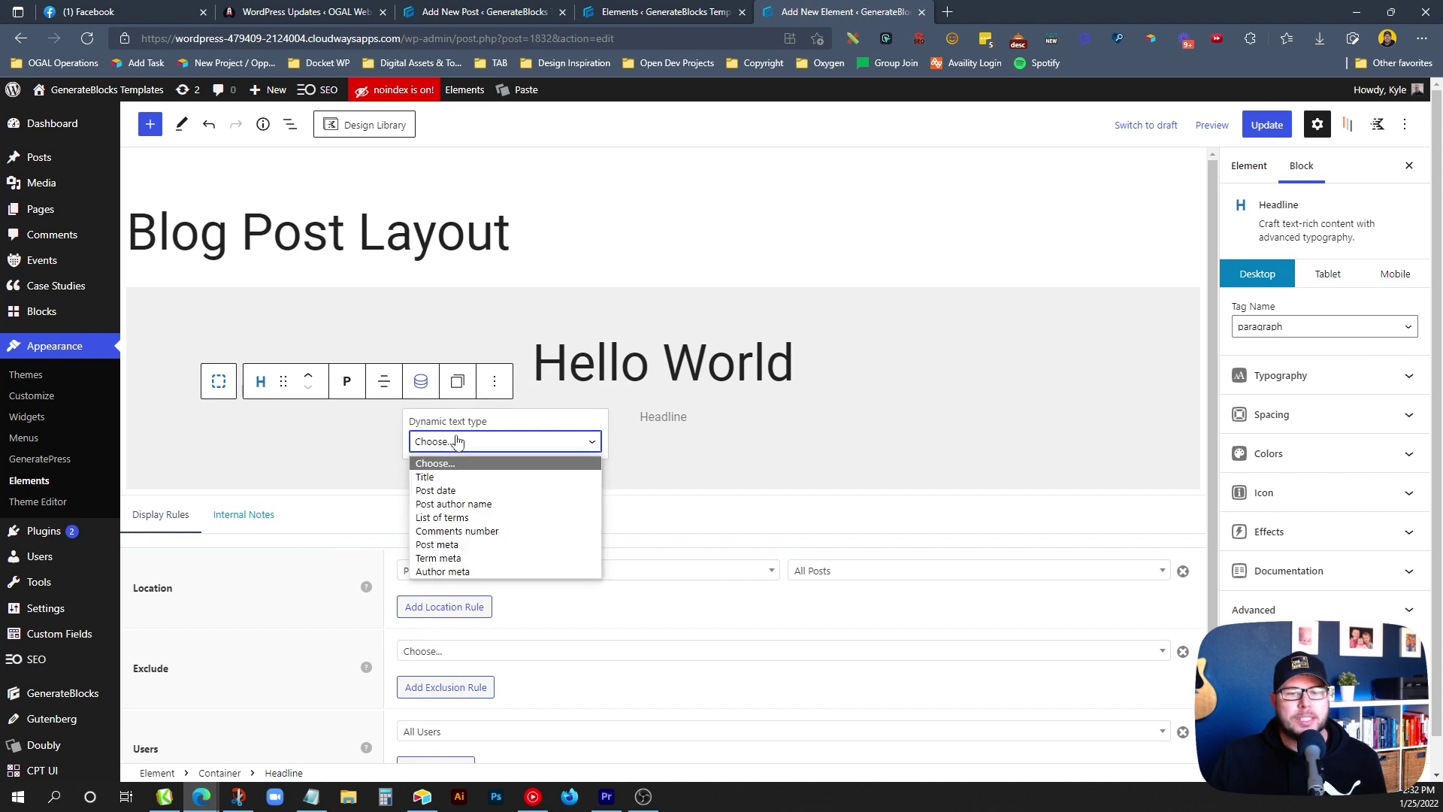
{"action": "left_click", "coordinate": [490, 519]}
{"action": "left_click", "coordinate": [466, 493]}
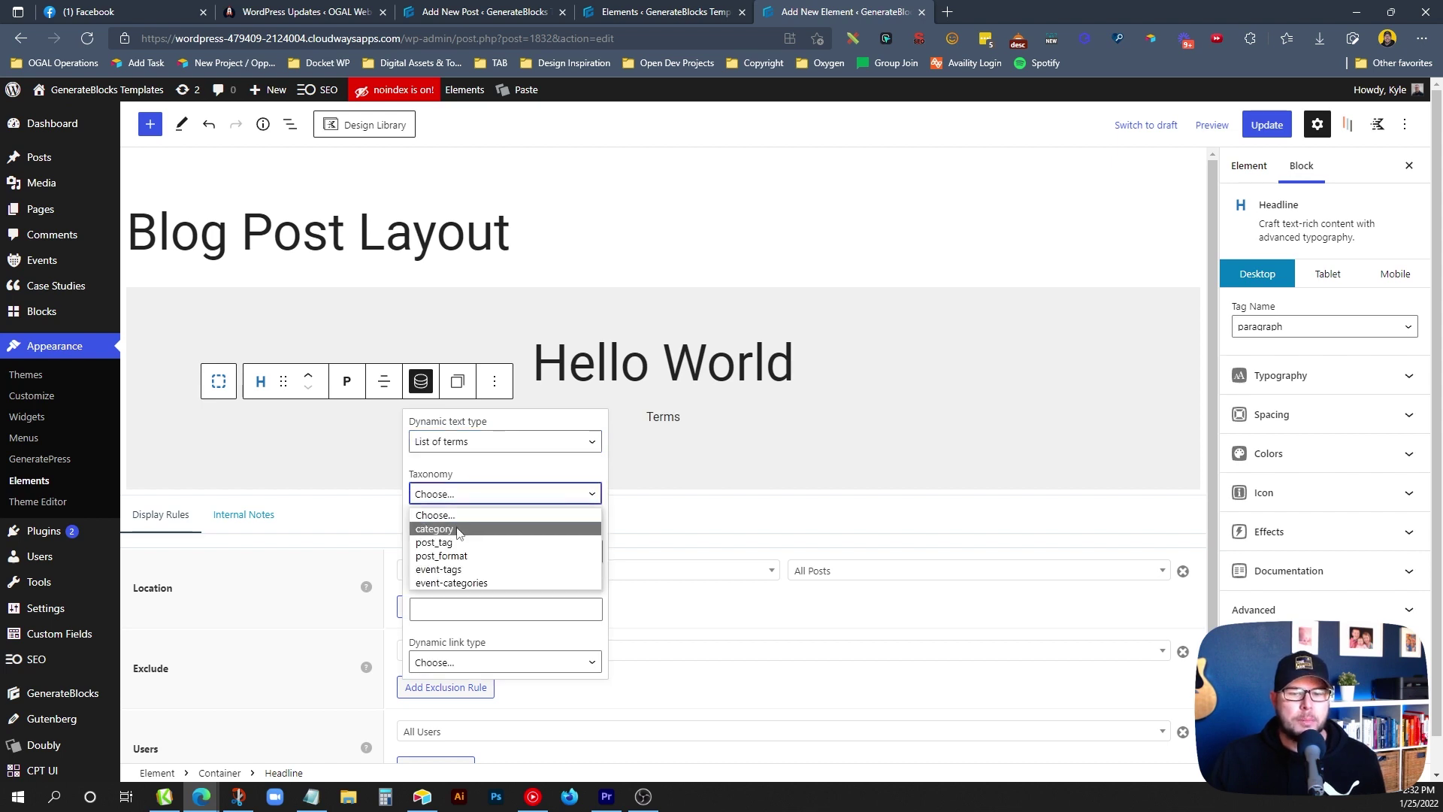
{"action": "left_click", "coordinate": [458, 530]}
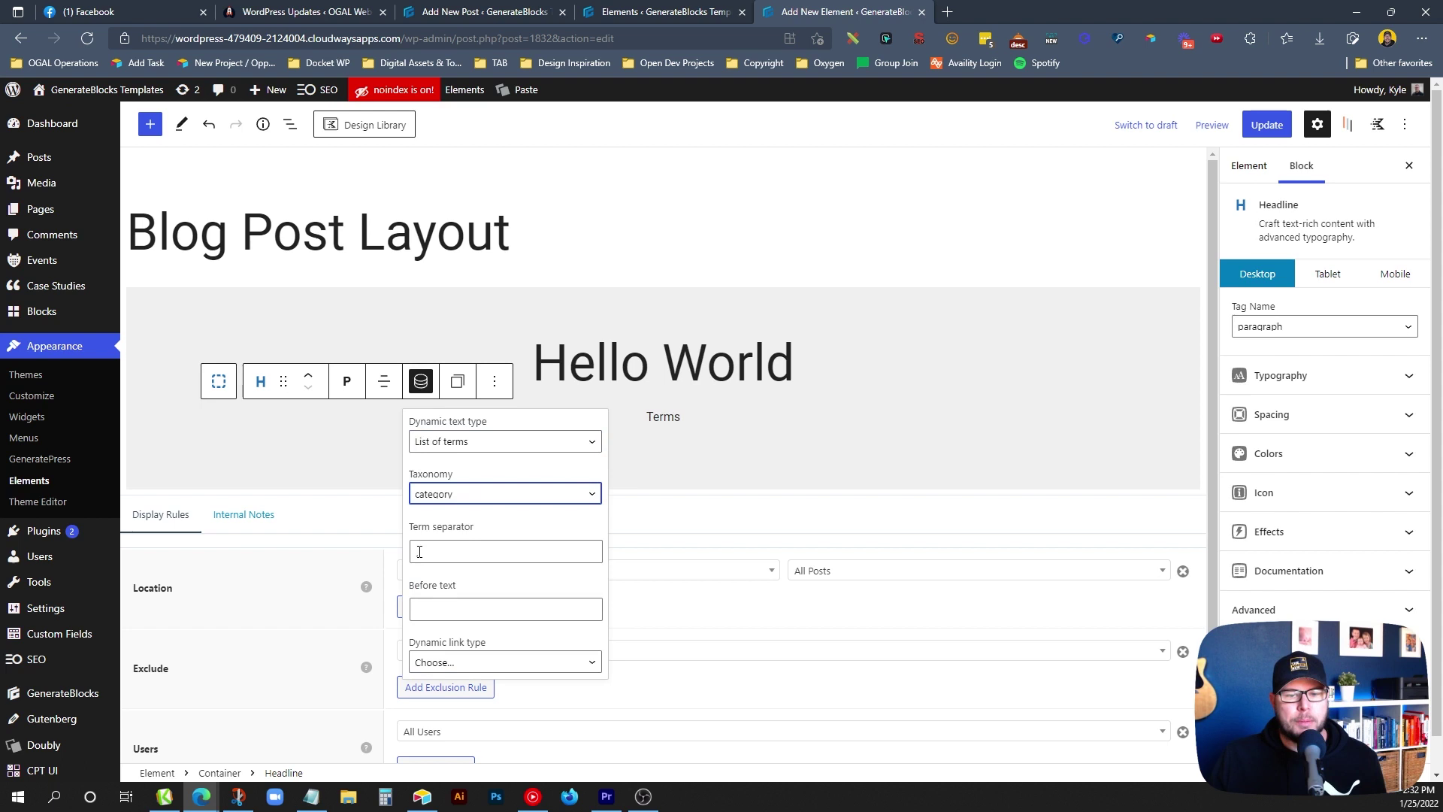
Remove the 'Category:' prefix again and move the terms line above the Hello World title.
{"action": "left_click", "coordinate": [458, 609]}
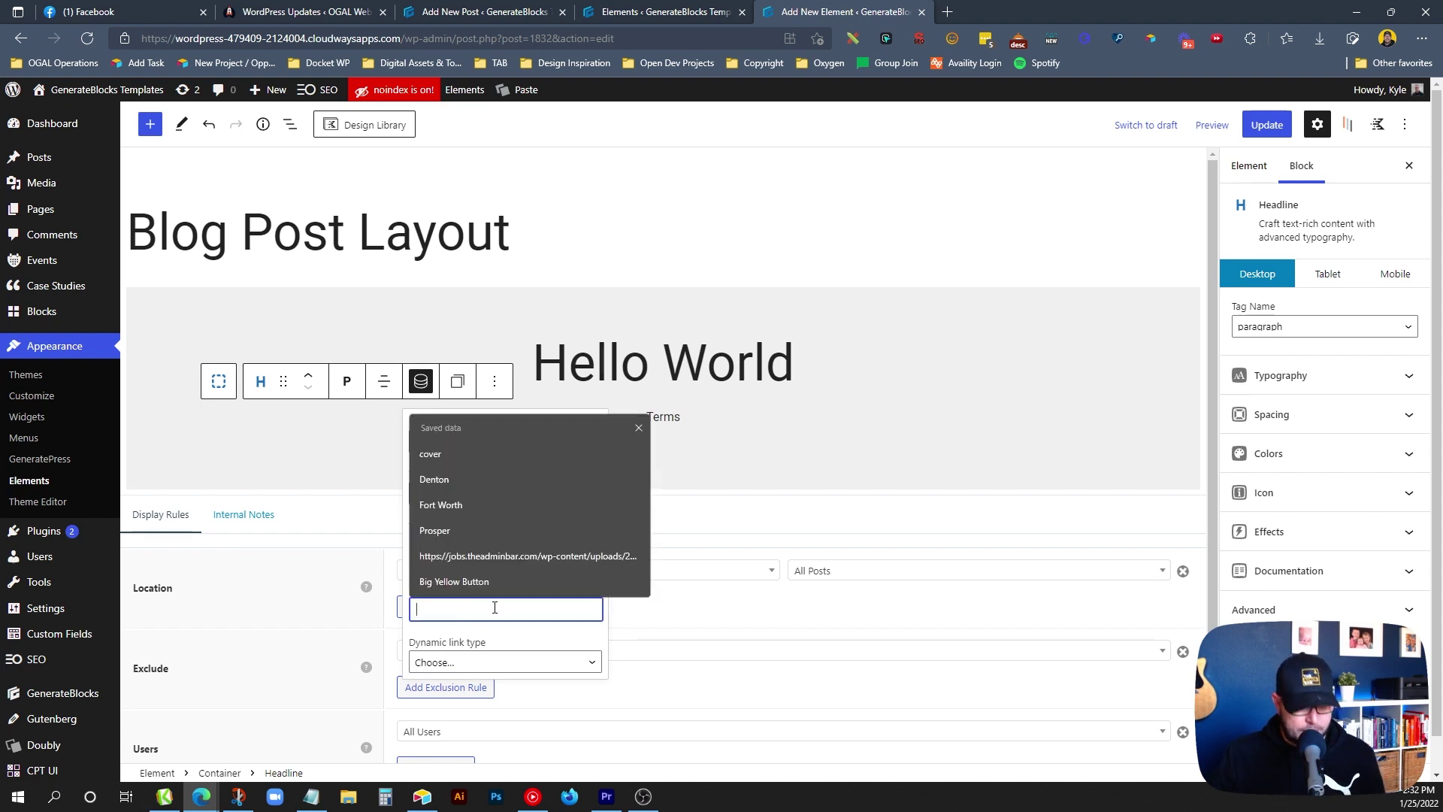
{"action": "type", "text": "Category:"}
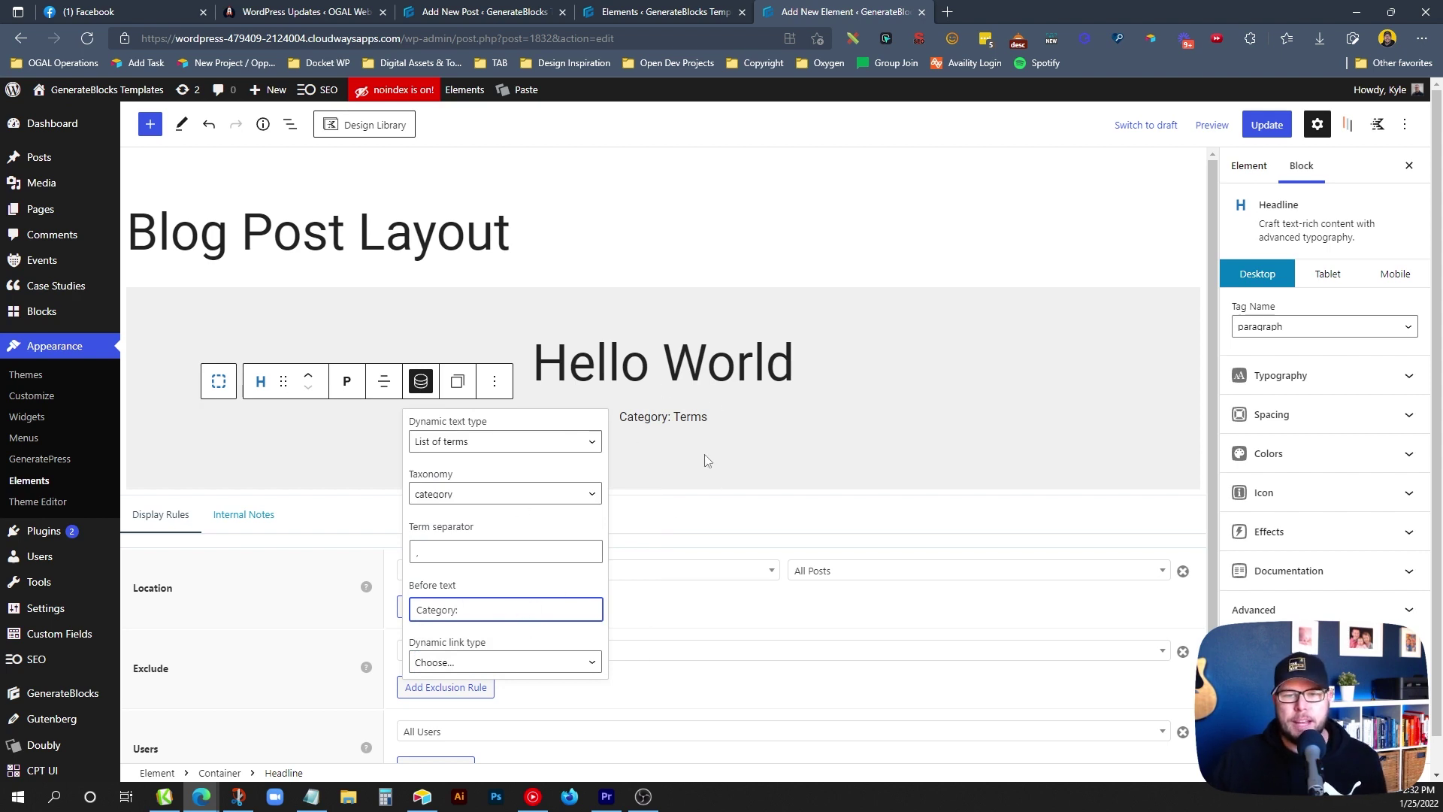
{"action": "left_click_drag", "start_coordinate": [541, 605], "coordinate": [346, 591]}
{"action": "key", "text": "BackSpace"}
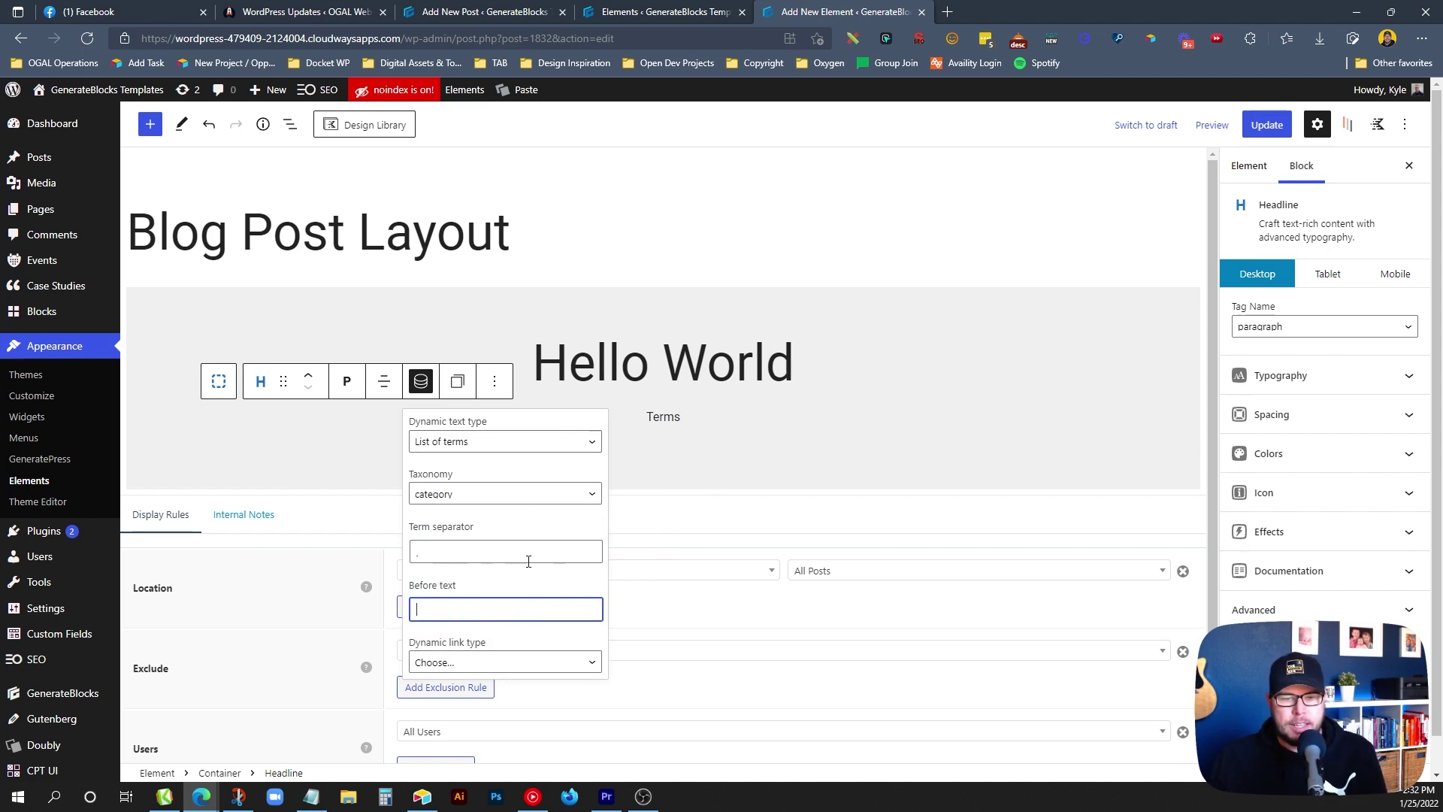
{"action": "left_click", "coordinate": [696, 468]}
{"action": "left_click", "coordinate": [660, 416]}
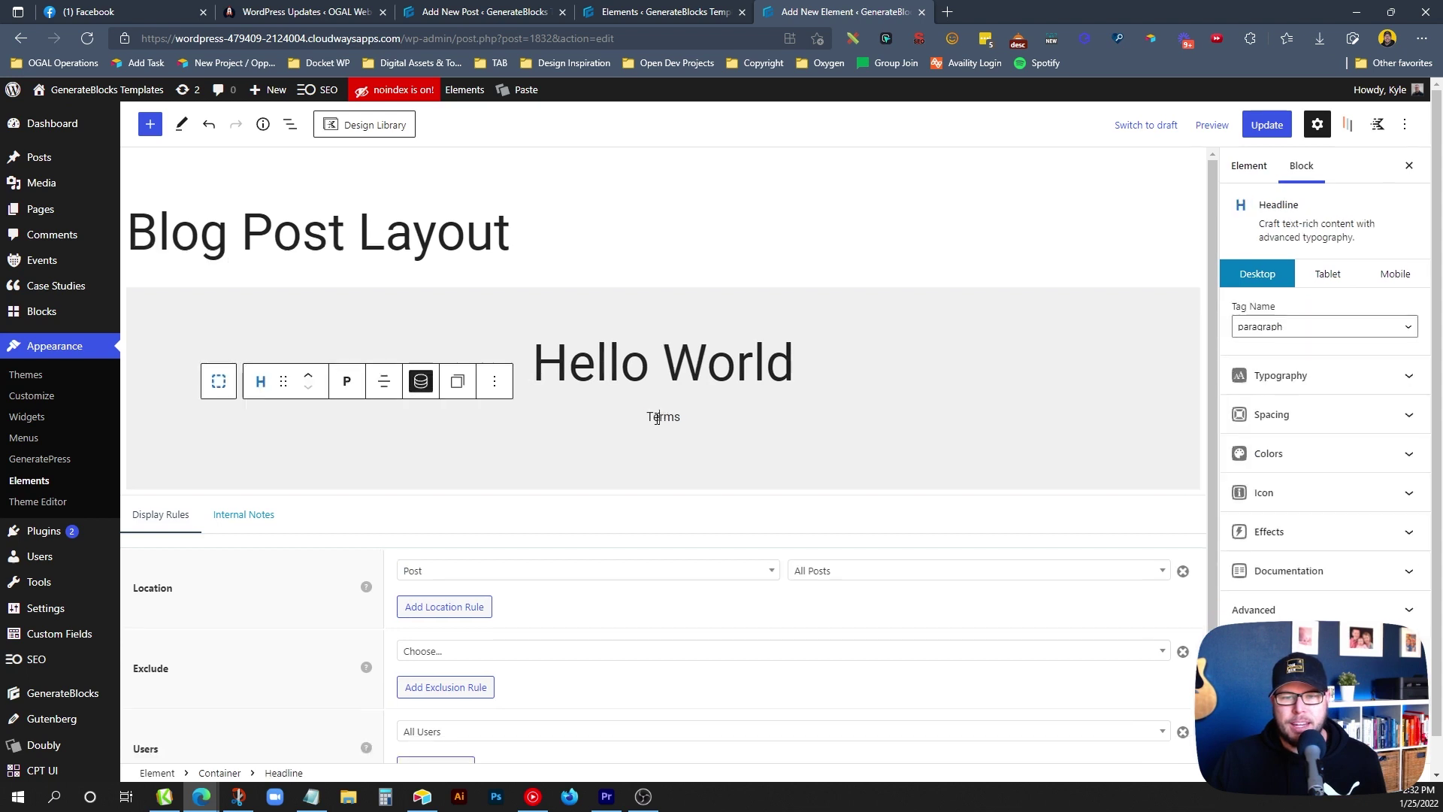
{"action": "left_click", "coordinate": [308, 383]}
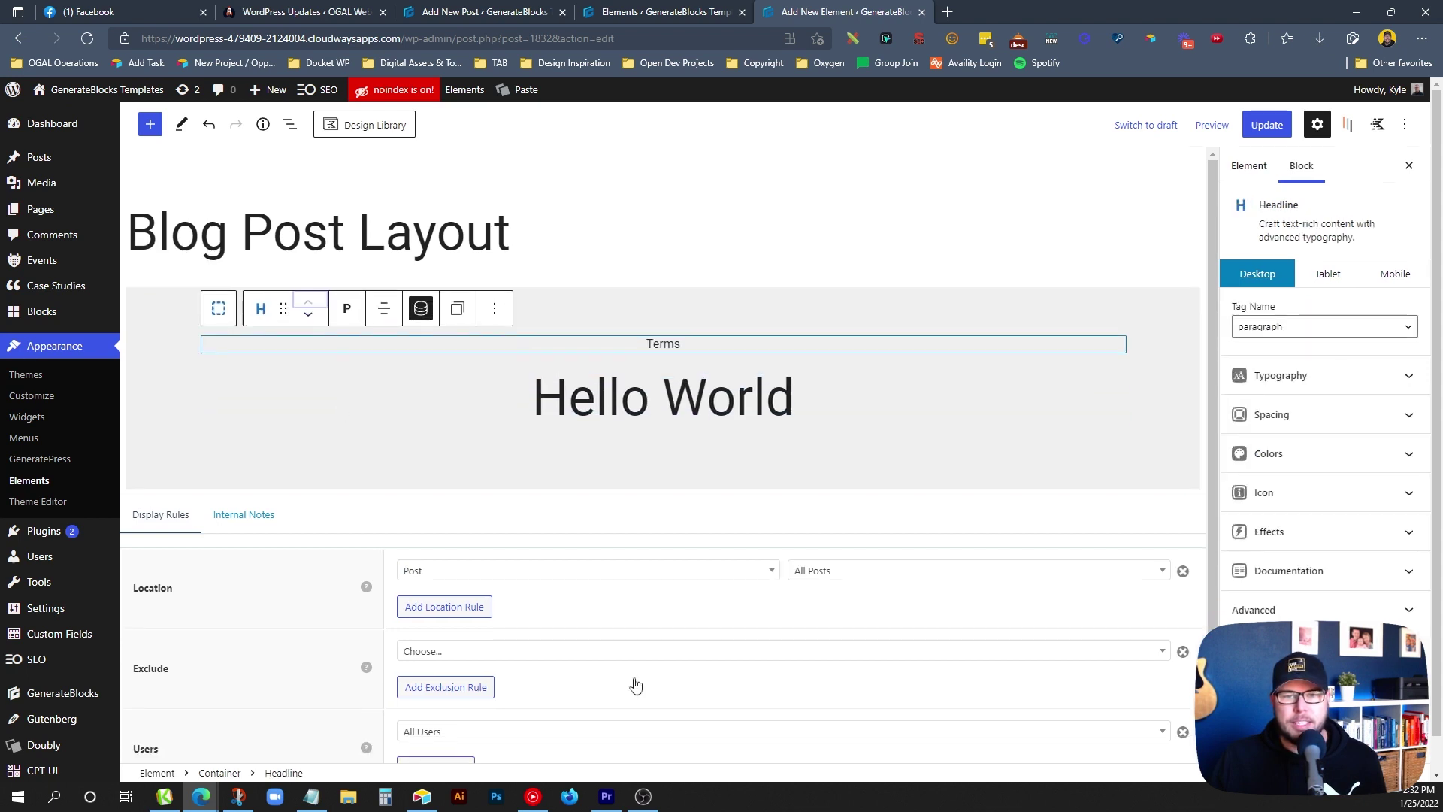
Insert a new container in the hero beneath the Hello World title and open its background settings.
{"action": "left_click", "coordinate": [695, 460]}
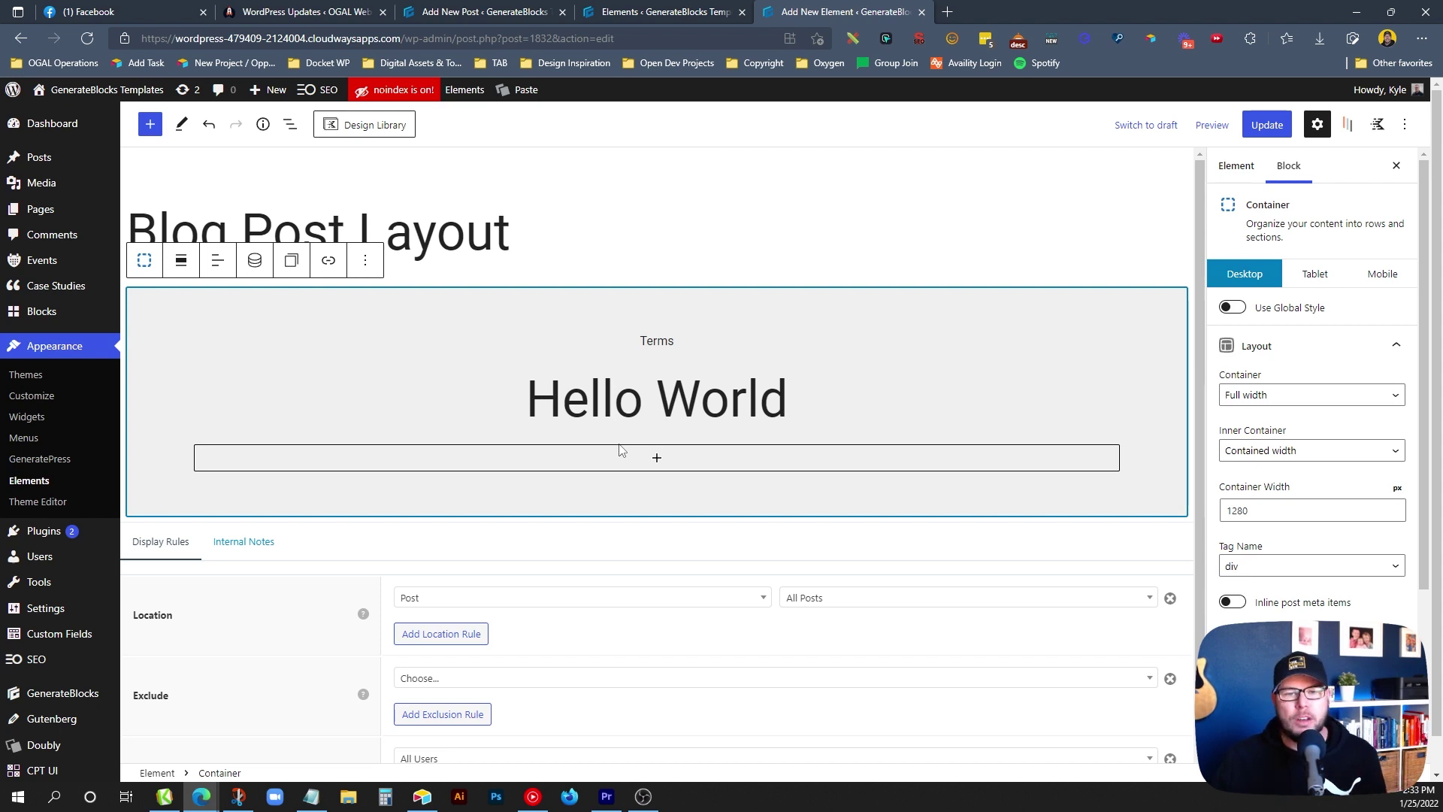
{"action": "left_click", "coordinate": [656, 458]}
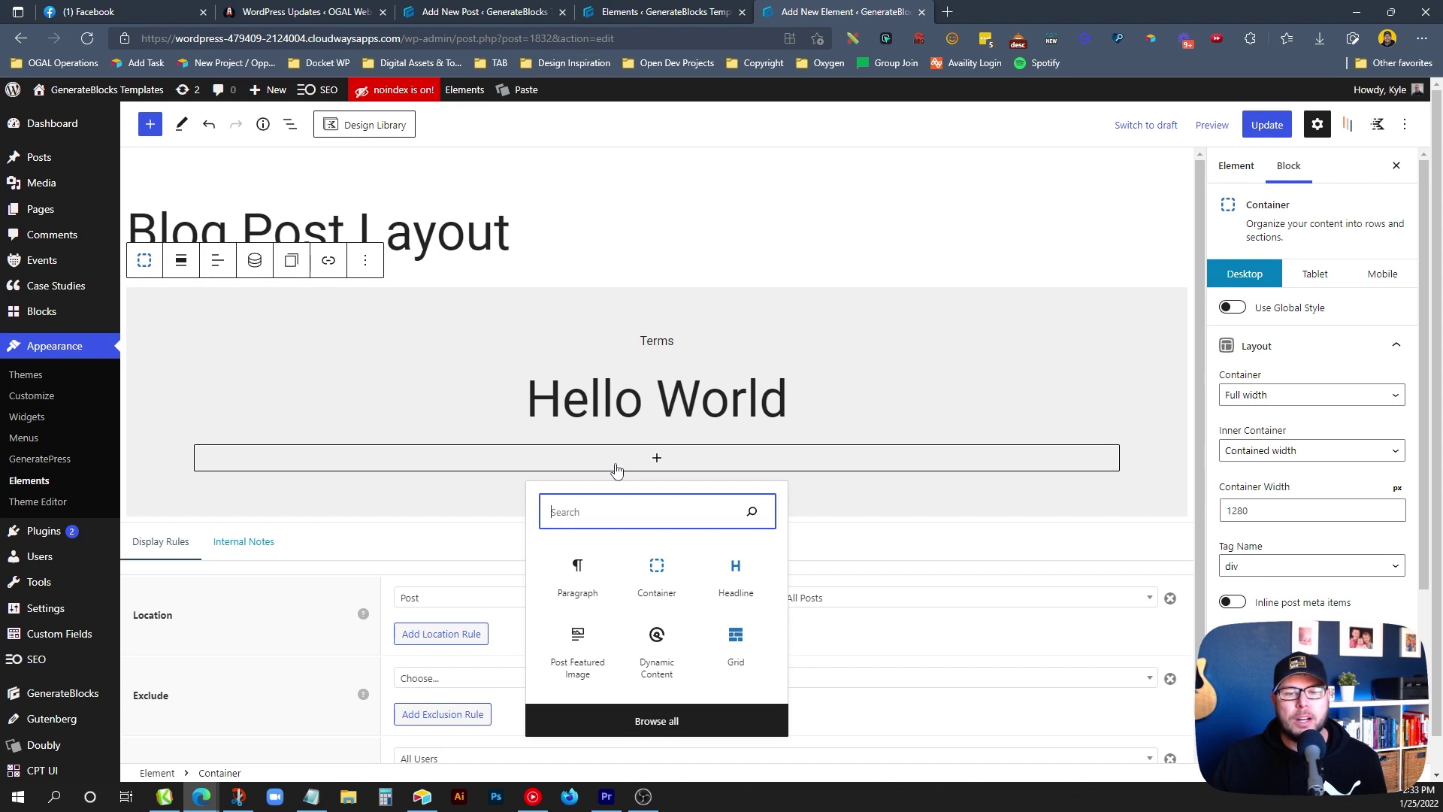
{"action": "left_click", "coordinate": [657, 573]}
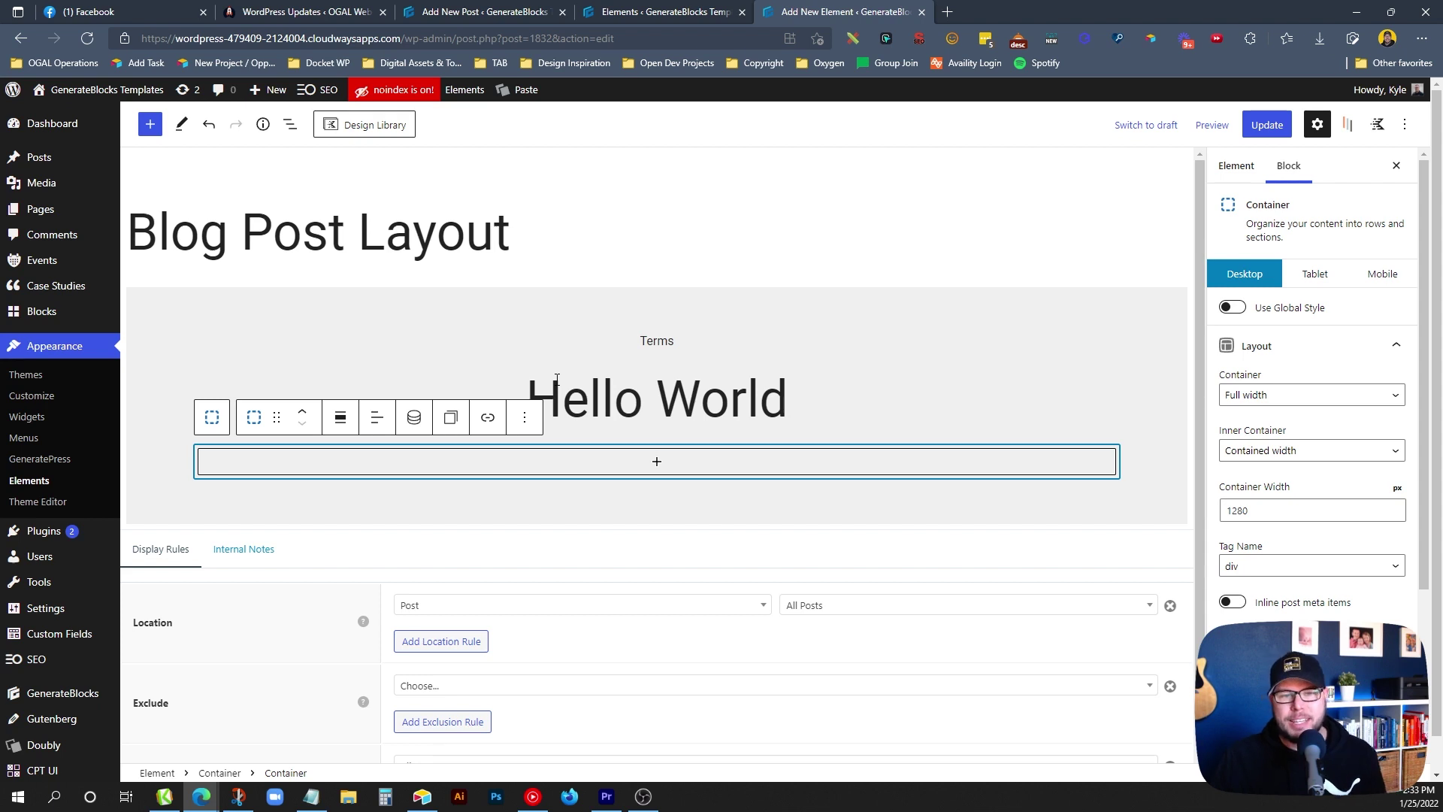
{"action": "scroll", "coordinate": [1233, 527], "scroll_direction": "down", "scroll_amount": 3}
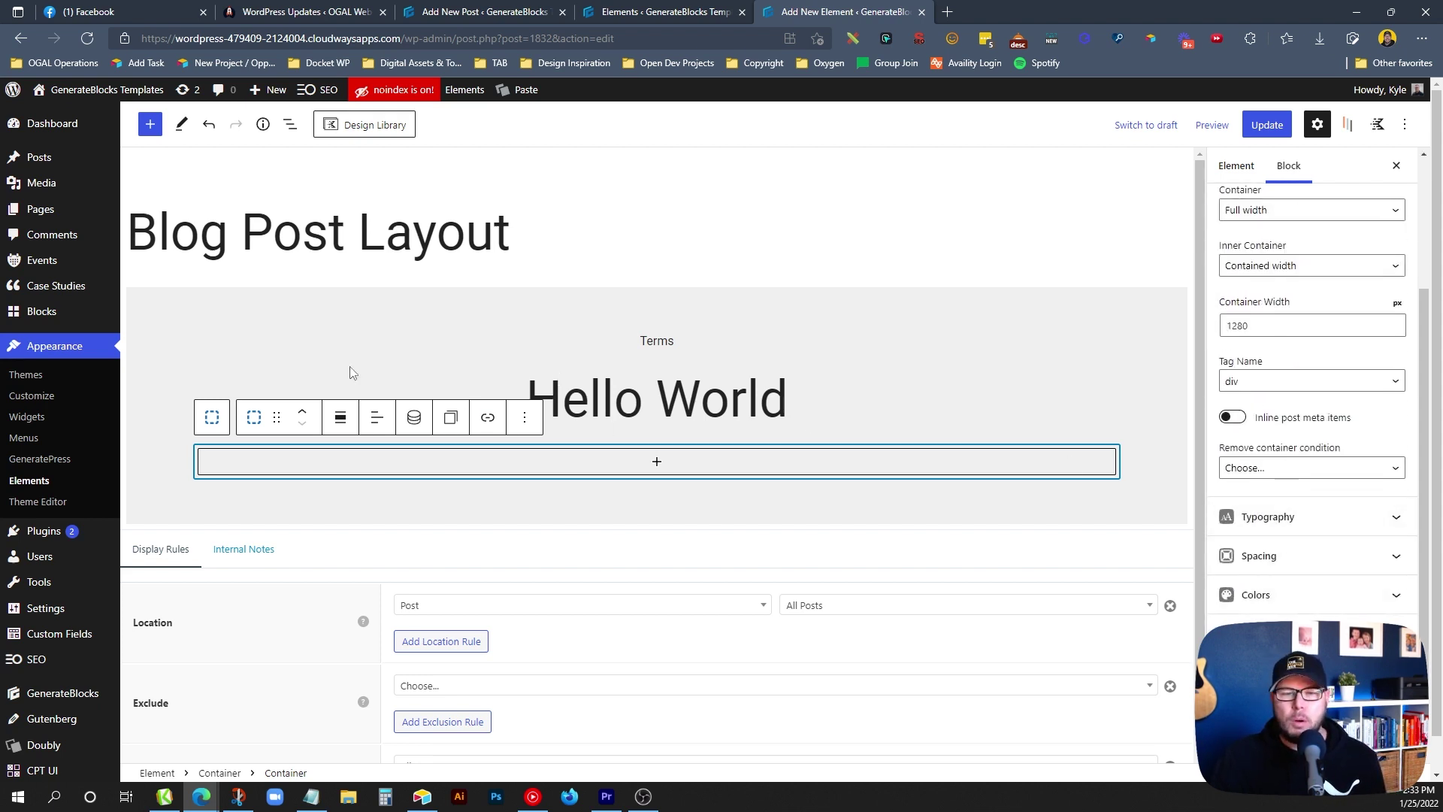
{"action": "left_click", "coordinate": [415, 421]}
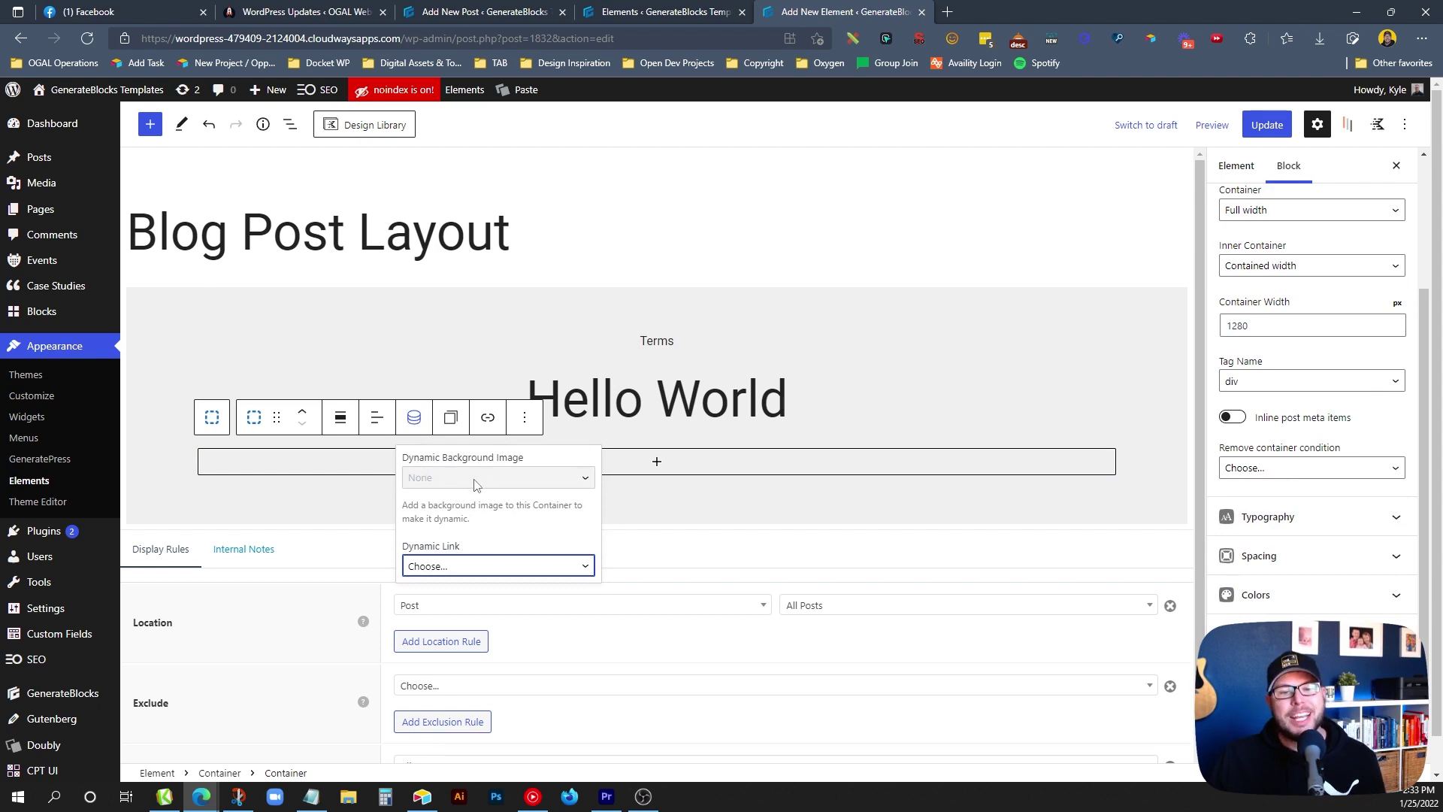
{"action": "left_click", "coordinate": [1270, 633]}
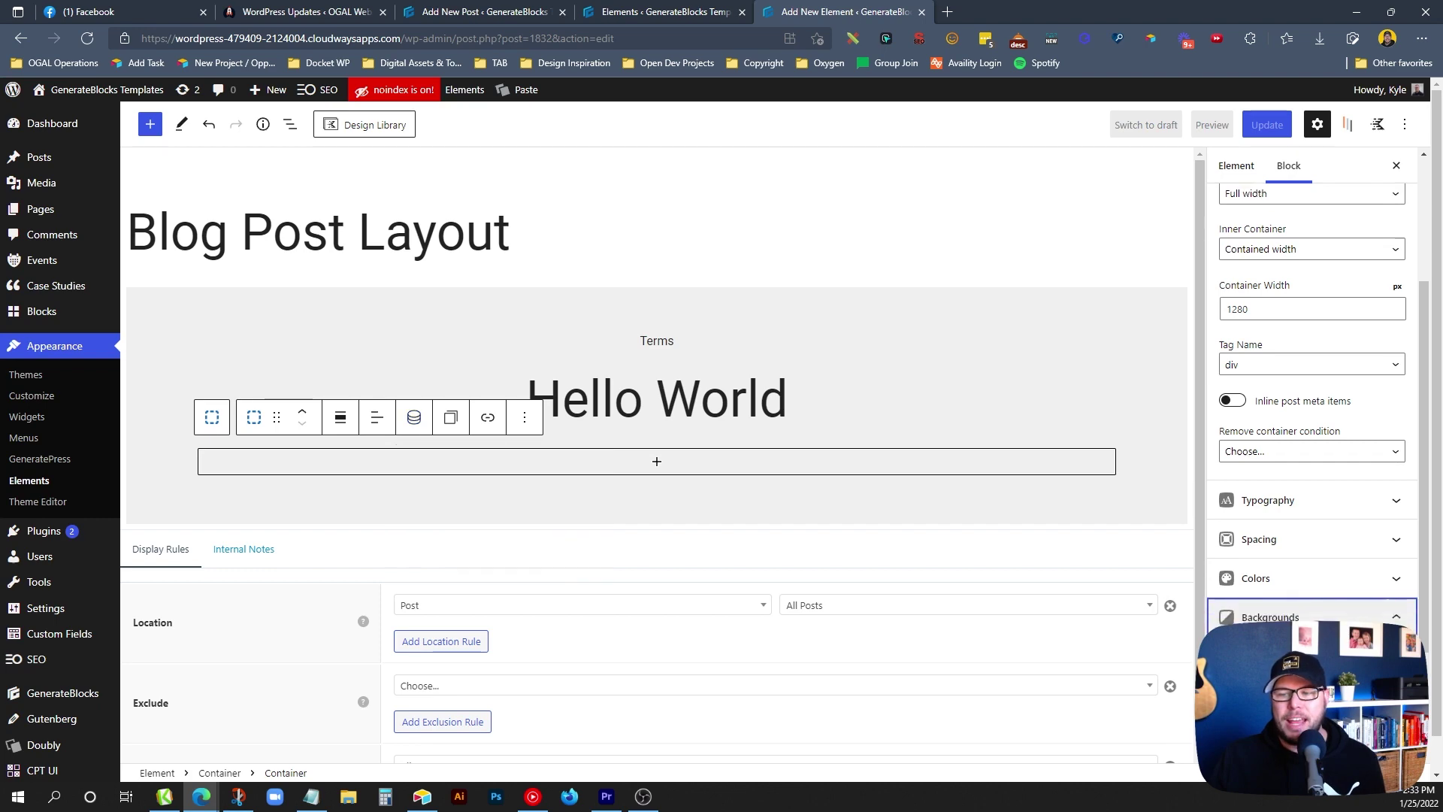
Choose the food photo from the media library as the container's background image.
{"action": "left_click", "coordinate": [1277, 662]}
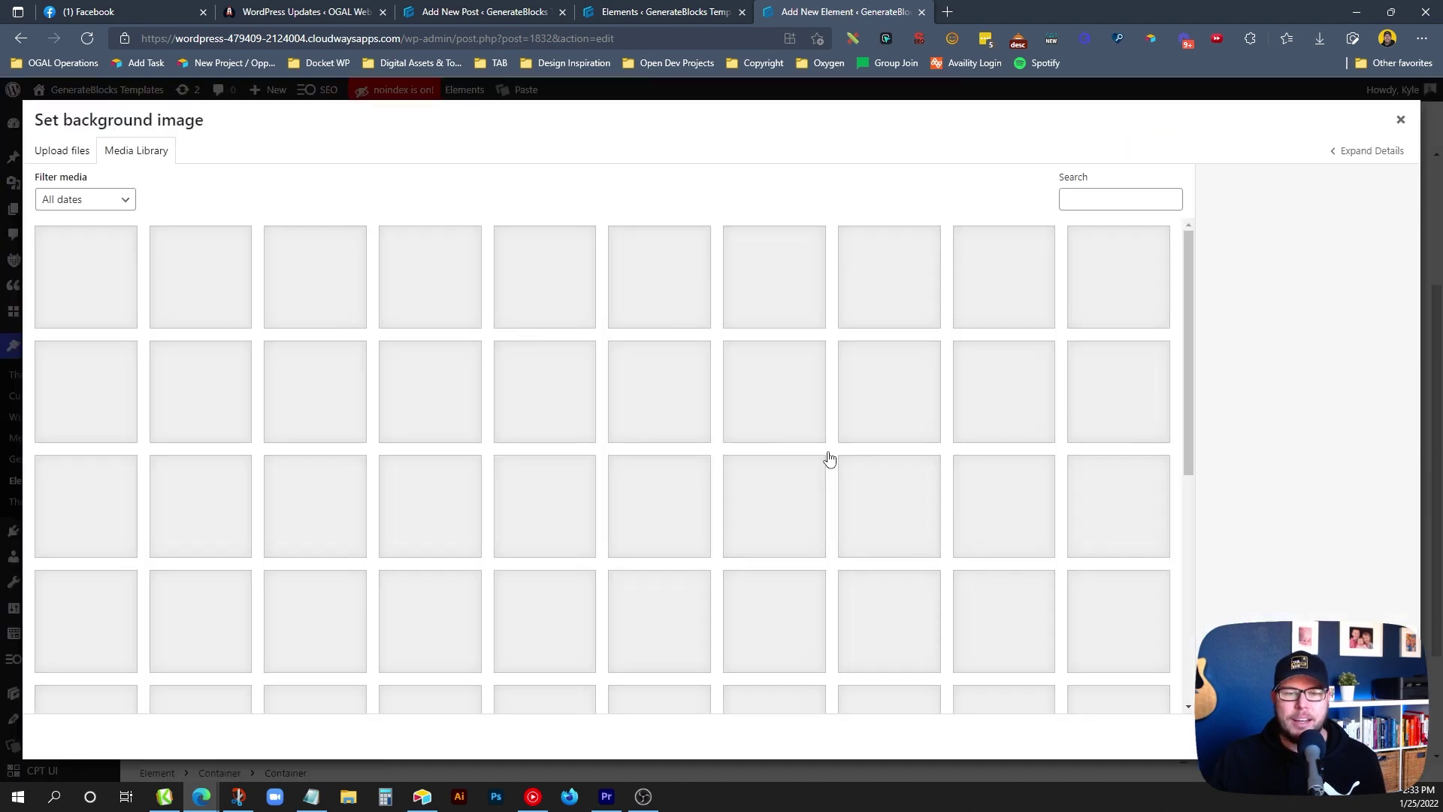
{"action": "scroll", "coordinate": [825, 459], "scroll_direction": "down", "scroll_amount": 8}
{"action": "left_click", "coordinate": [659, 575]}
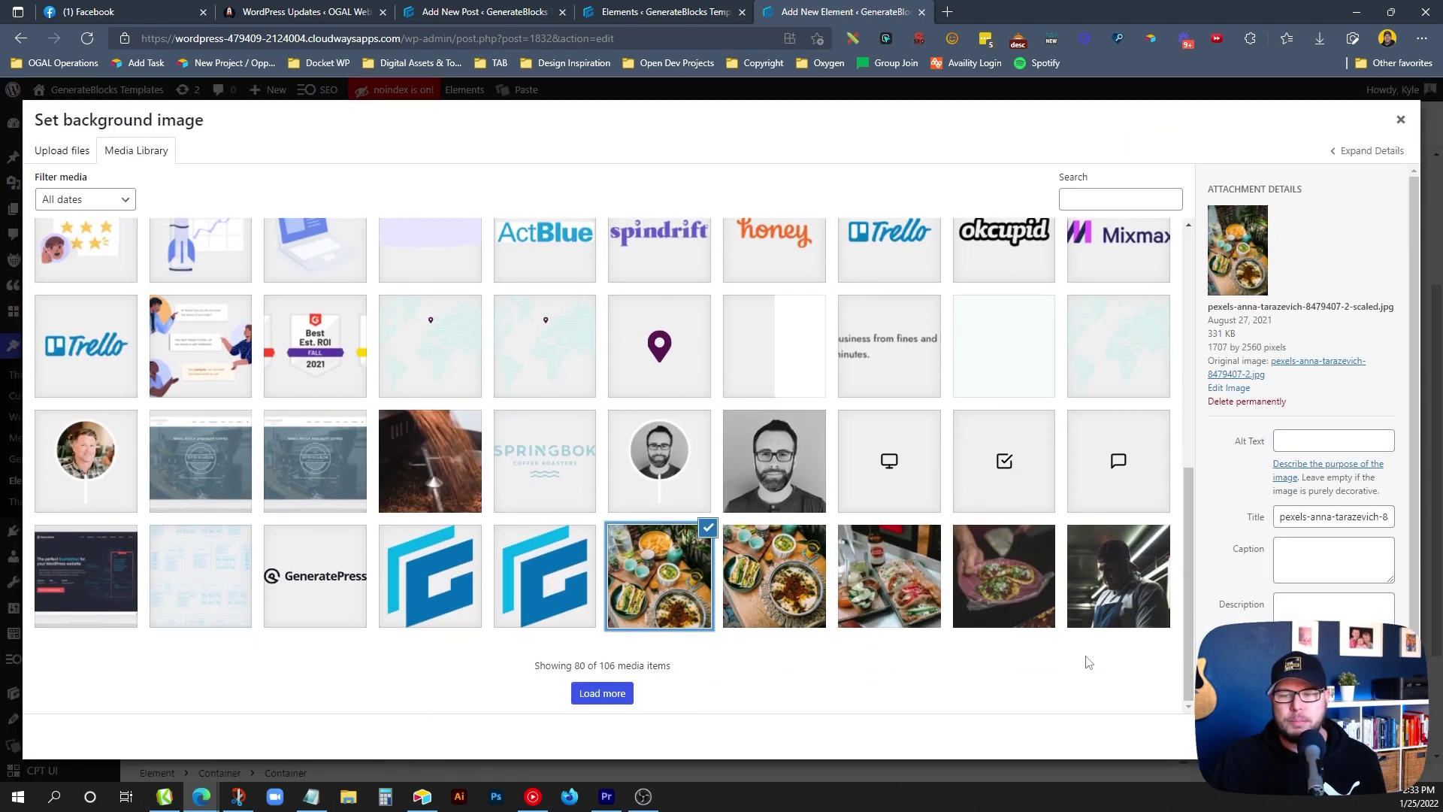
{"action": "left_click", "coordinate": [1353, 735]}
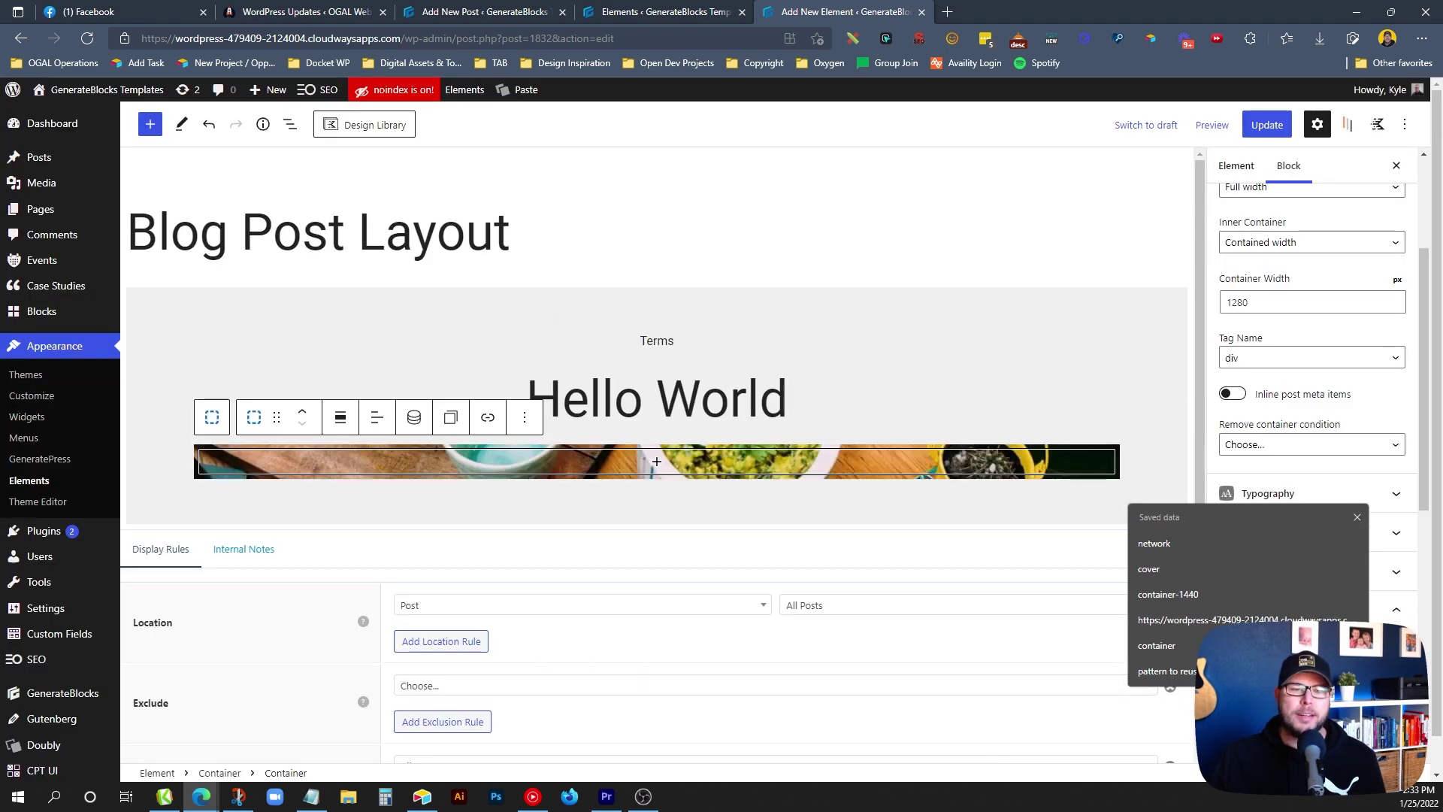
{"action": "left_click", "coordinate": [864, 471]}
{"action": "left_click", "coordinate": [1033, 476]}
Set the container's minimum height to 400.
{"action": "left_click", "coordinate": [1273, 543]}
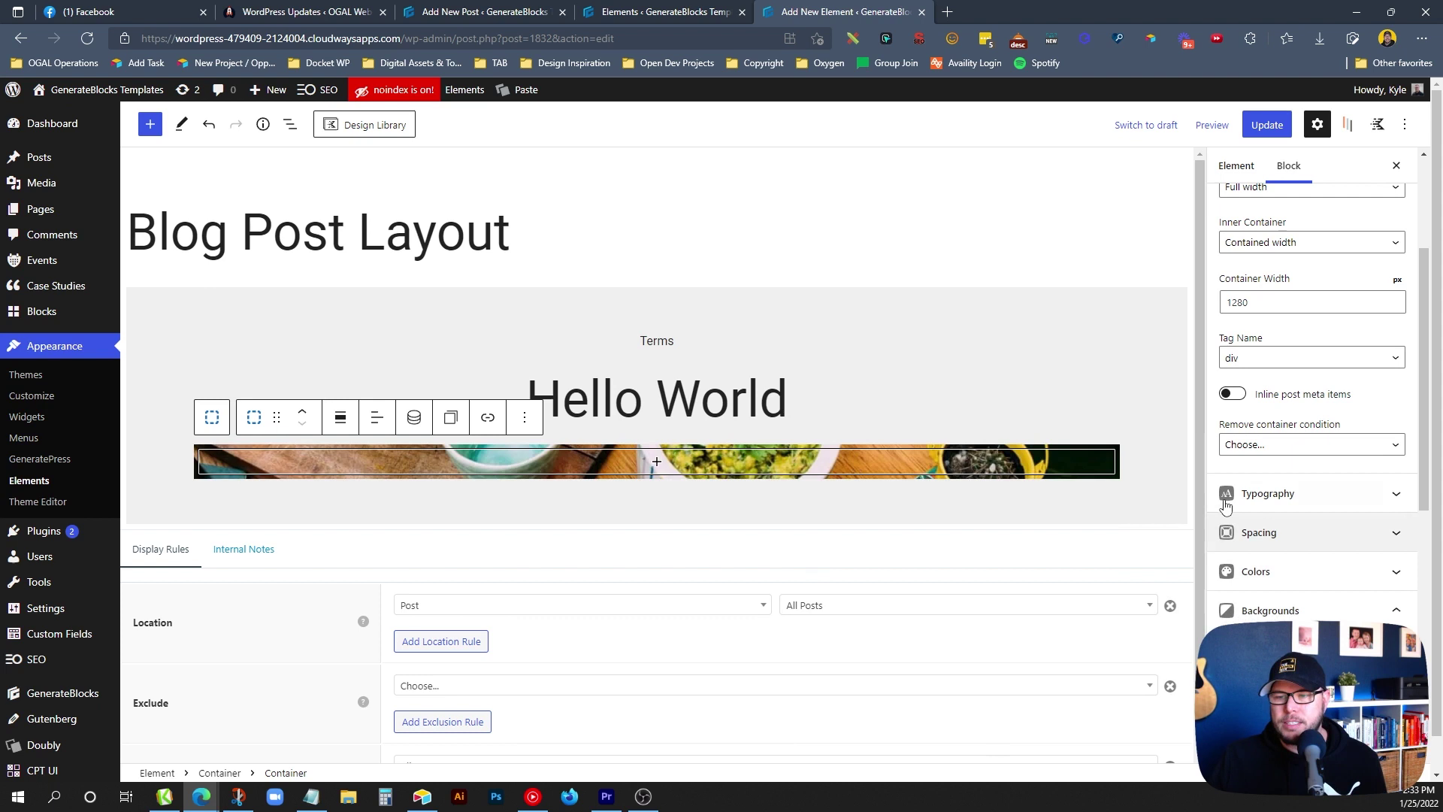
{"action": "left_click", "coordinate": [1247, 321]}
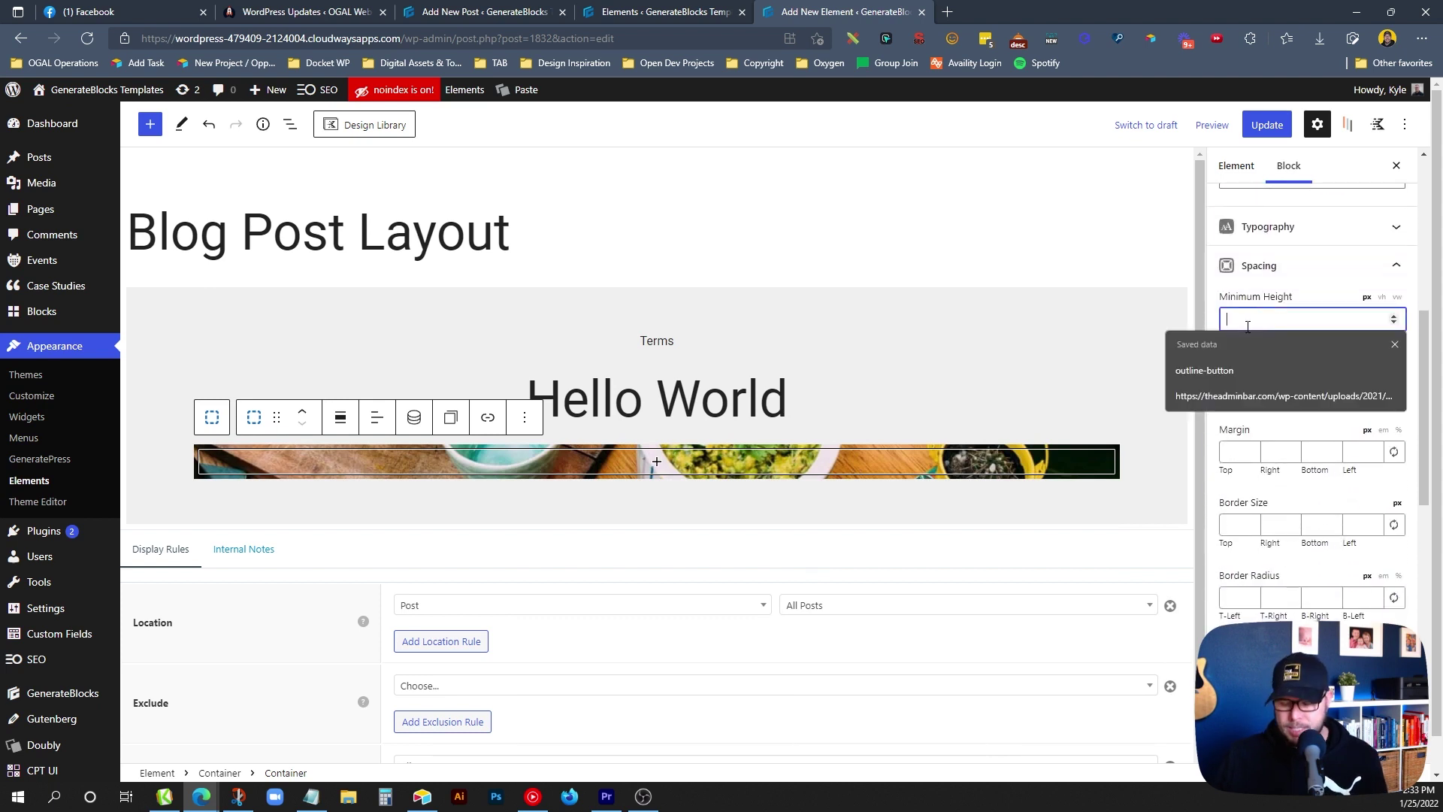
{"action": "type", "text": "300"}
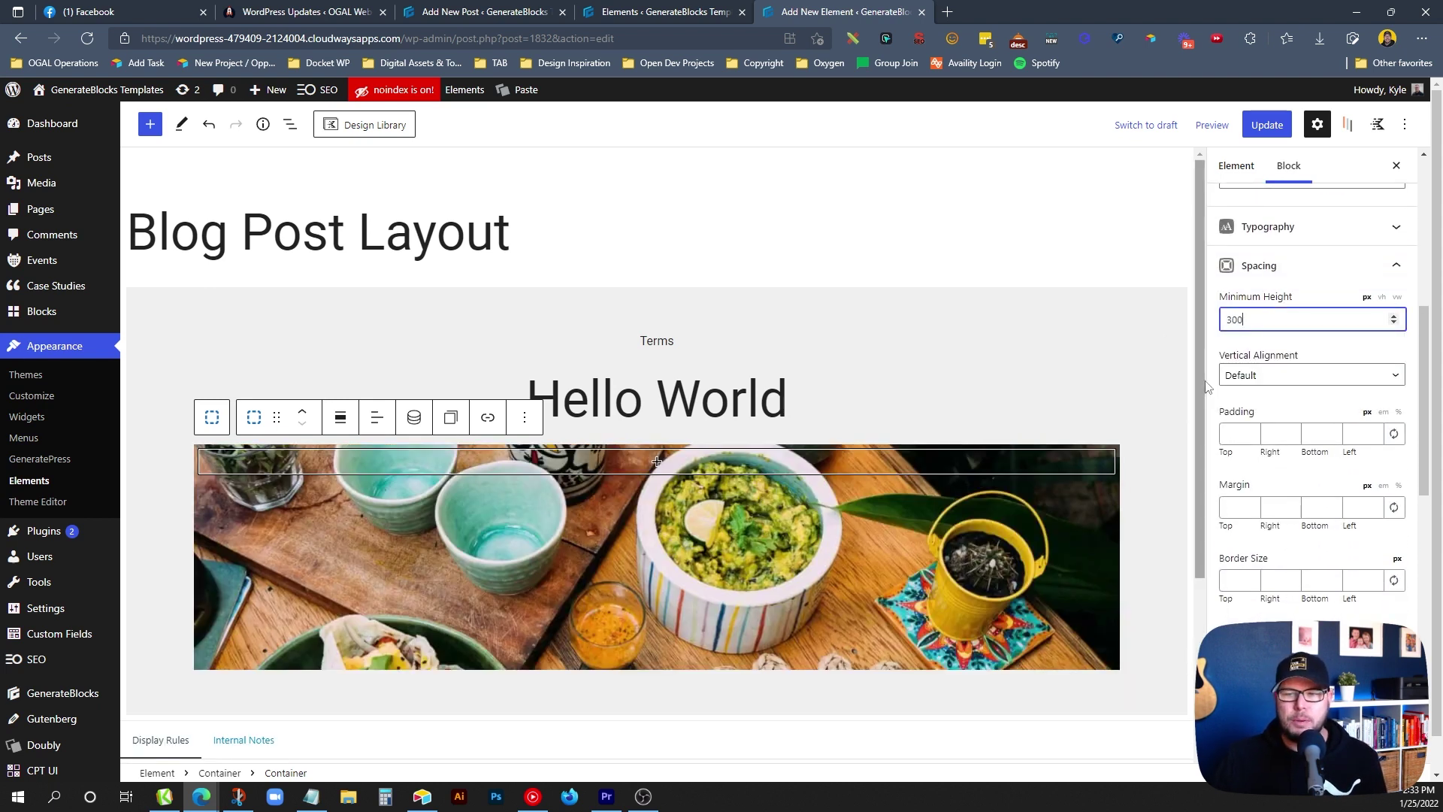
{"action": "left_click_drag", "start_coordinate": [1271, 319], "coordinate": [1070, 319]}
{"action": "type", "text": "400"}
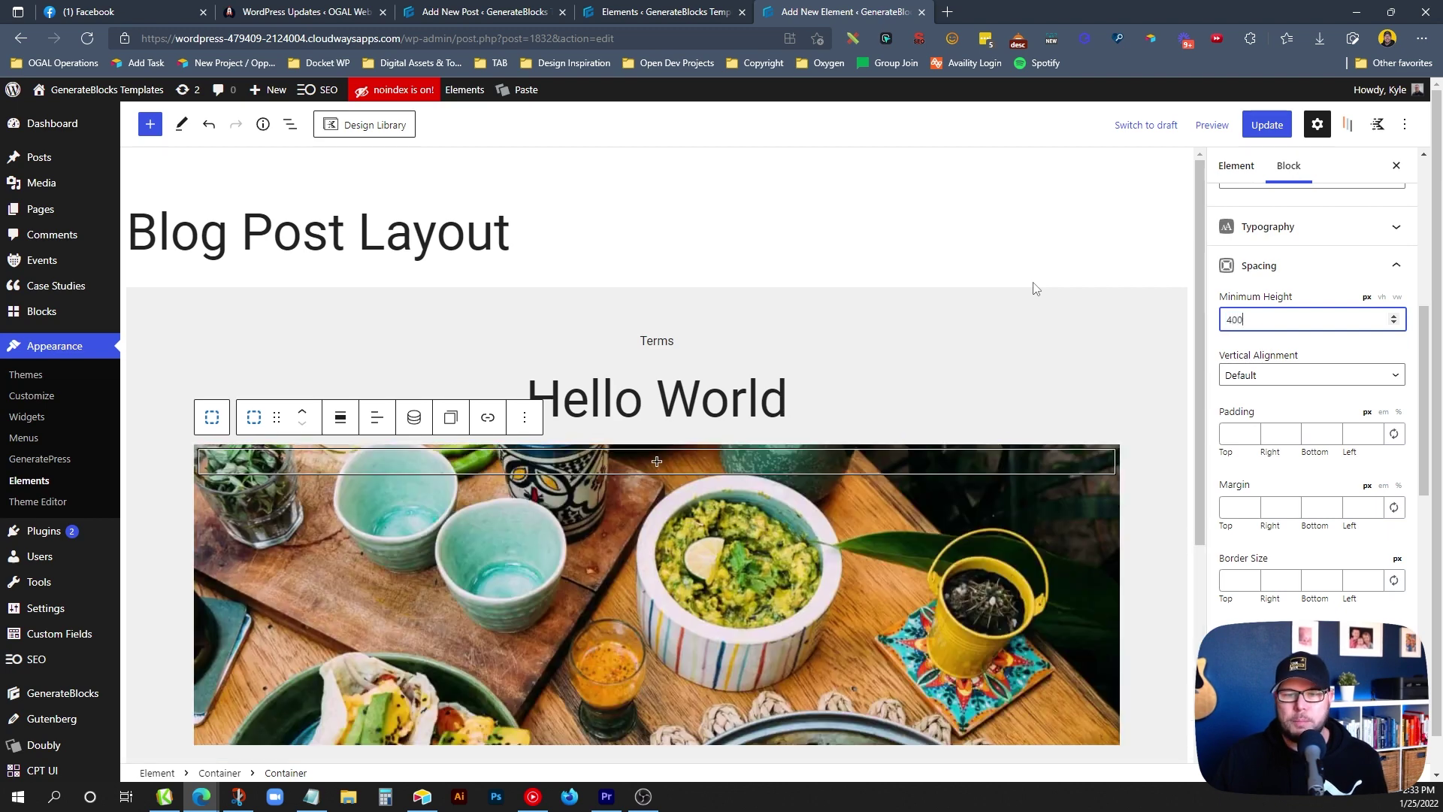
{"action": "left_click", "coordinate": [656, 460]}
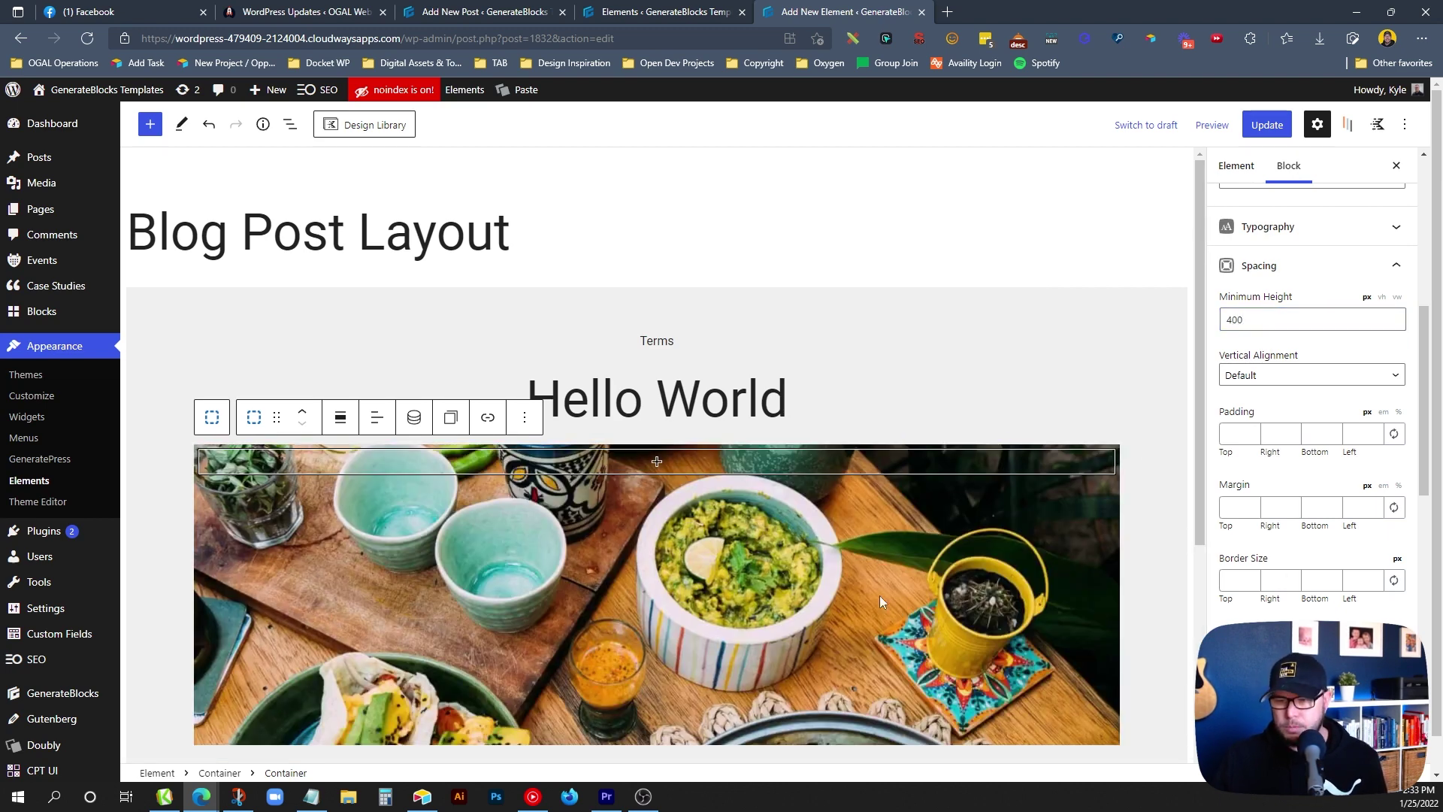
Set the dynamic background image to the post's Featured image and save the element.
{"action": "scroll", "coordinate": [1116, 552], "scroll_direction": "down", "scroll_amount": 3}
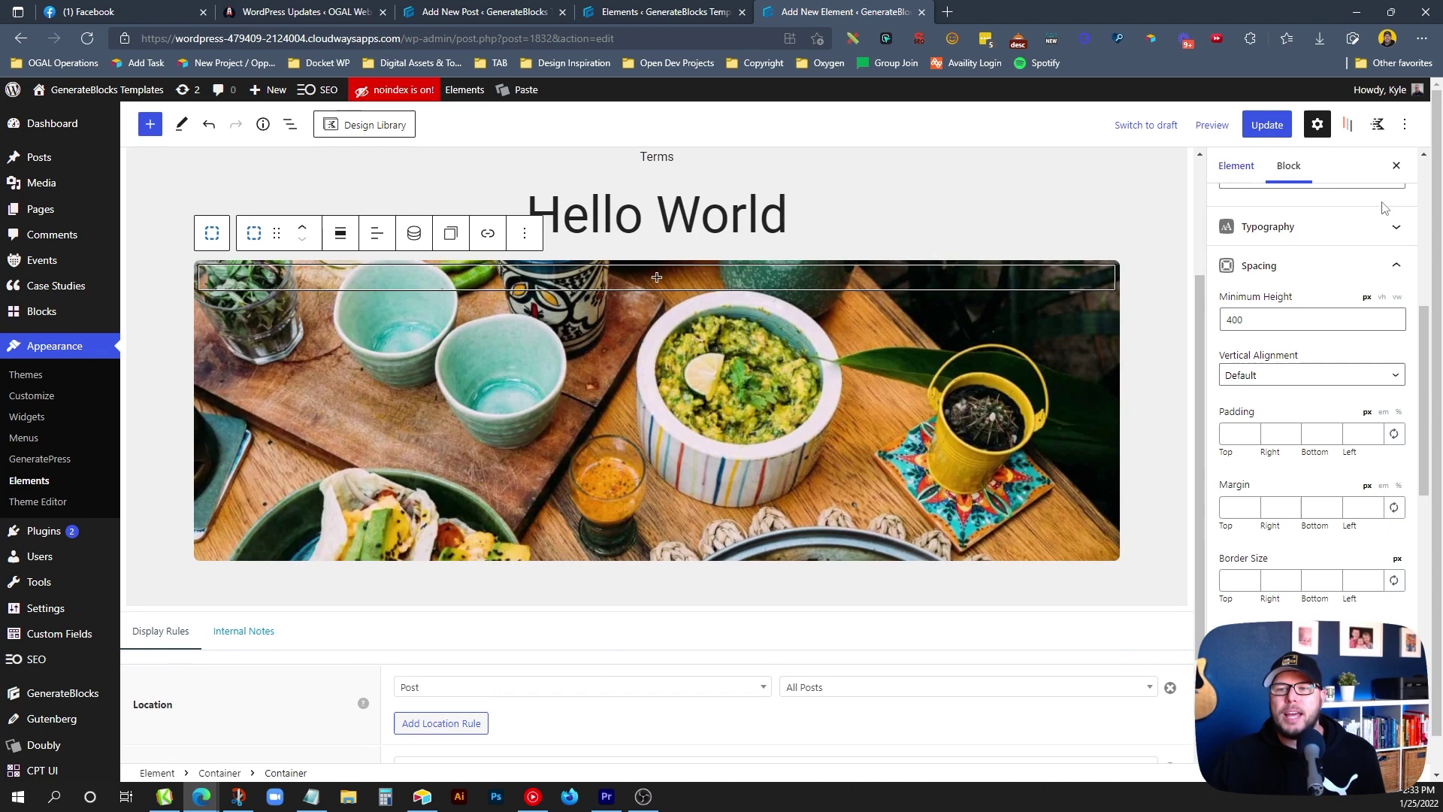
{"action": "left_click", "coordinate": [413, 237]}
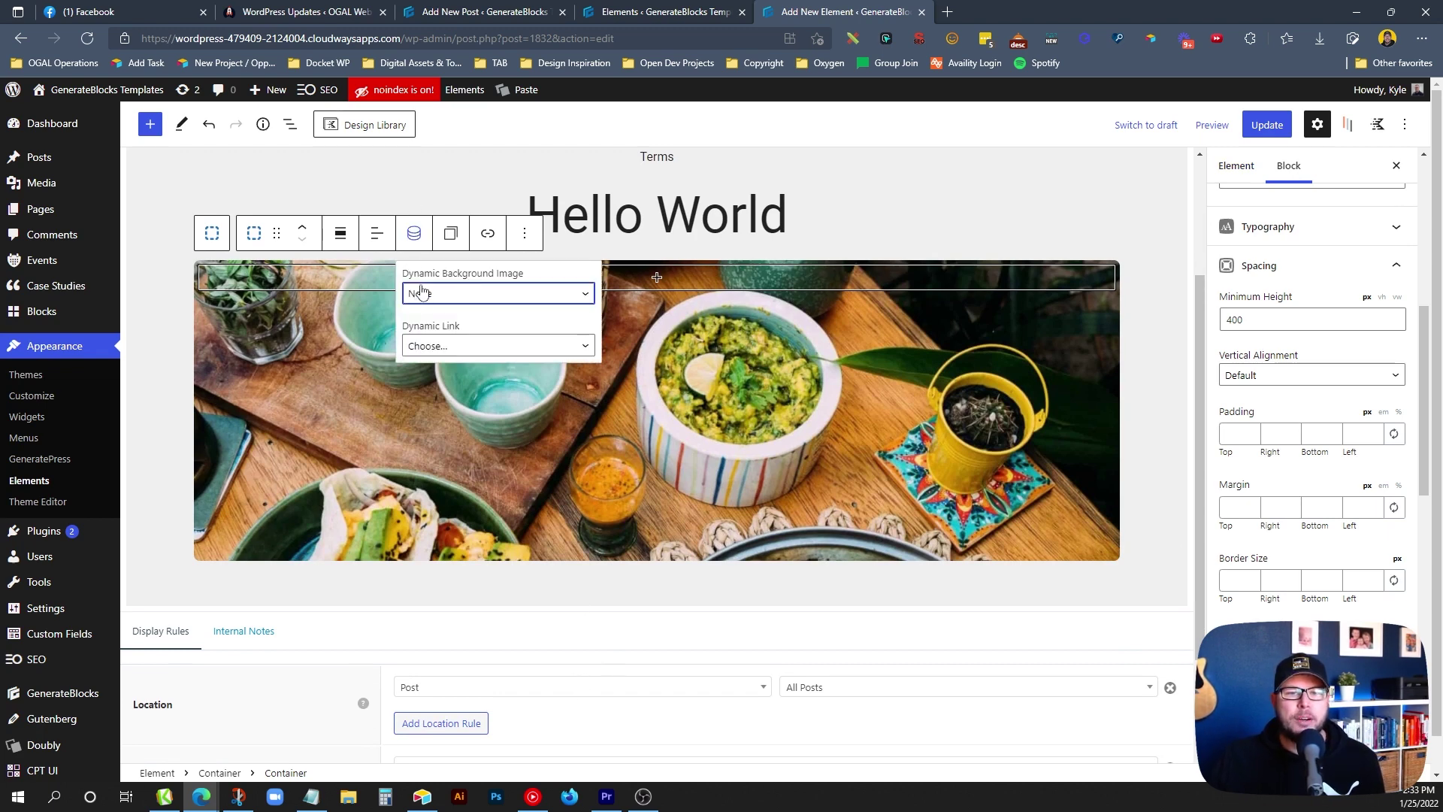
{"action": "left_click", "coordinate": [421, 293]}
{"action": "left_click", "coordinate": [424, 326]}
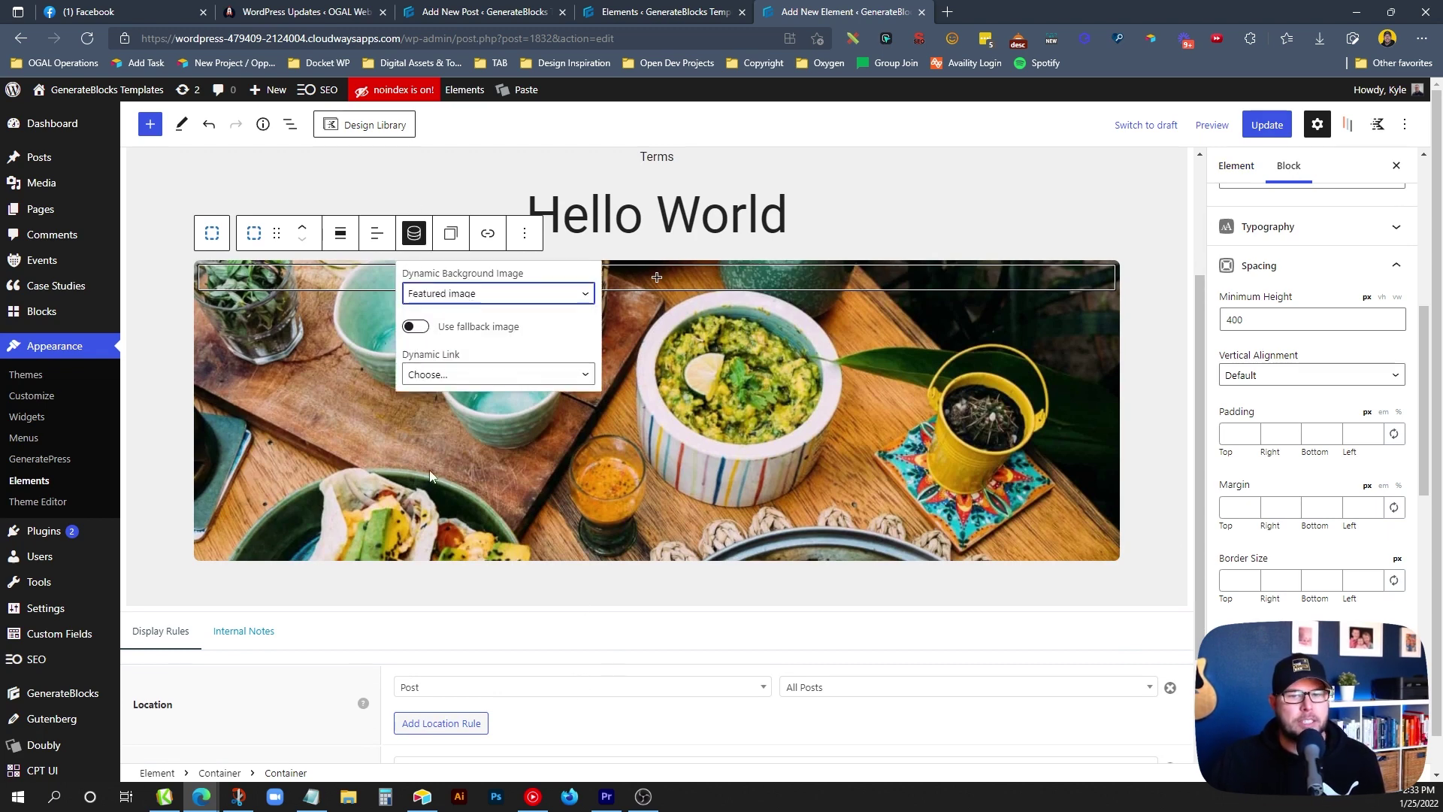
{"action": "left_click", "coordinate": [1269, 127]}
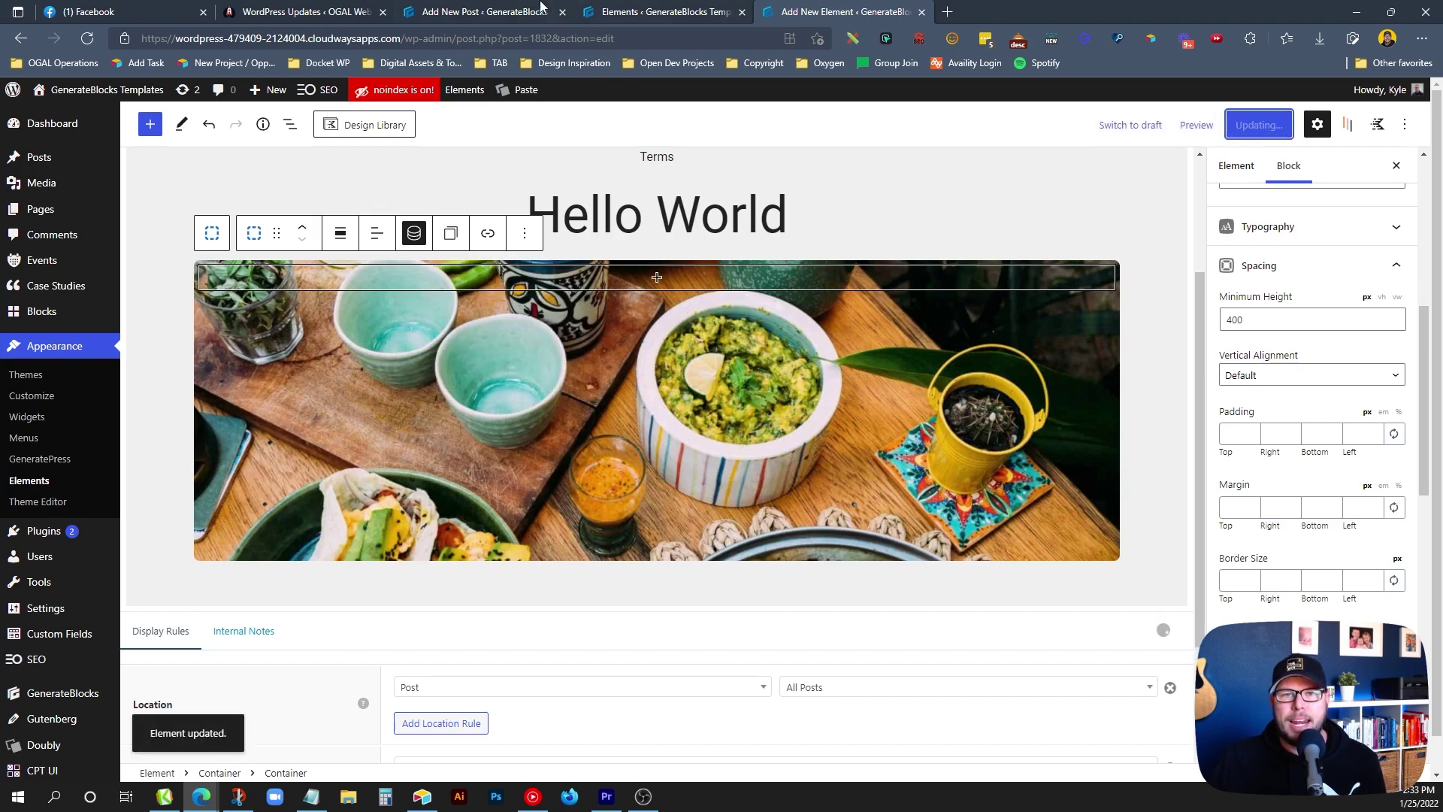
{"action": "left_click", "coordinate": [501, 9]}
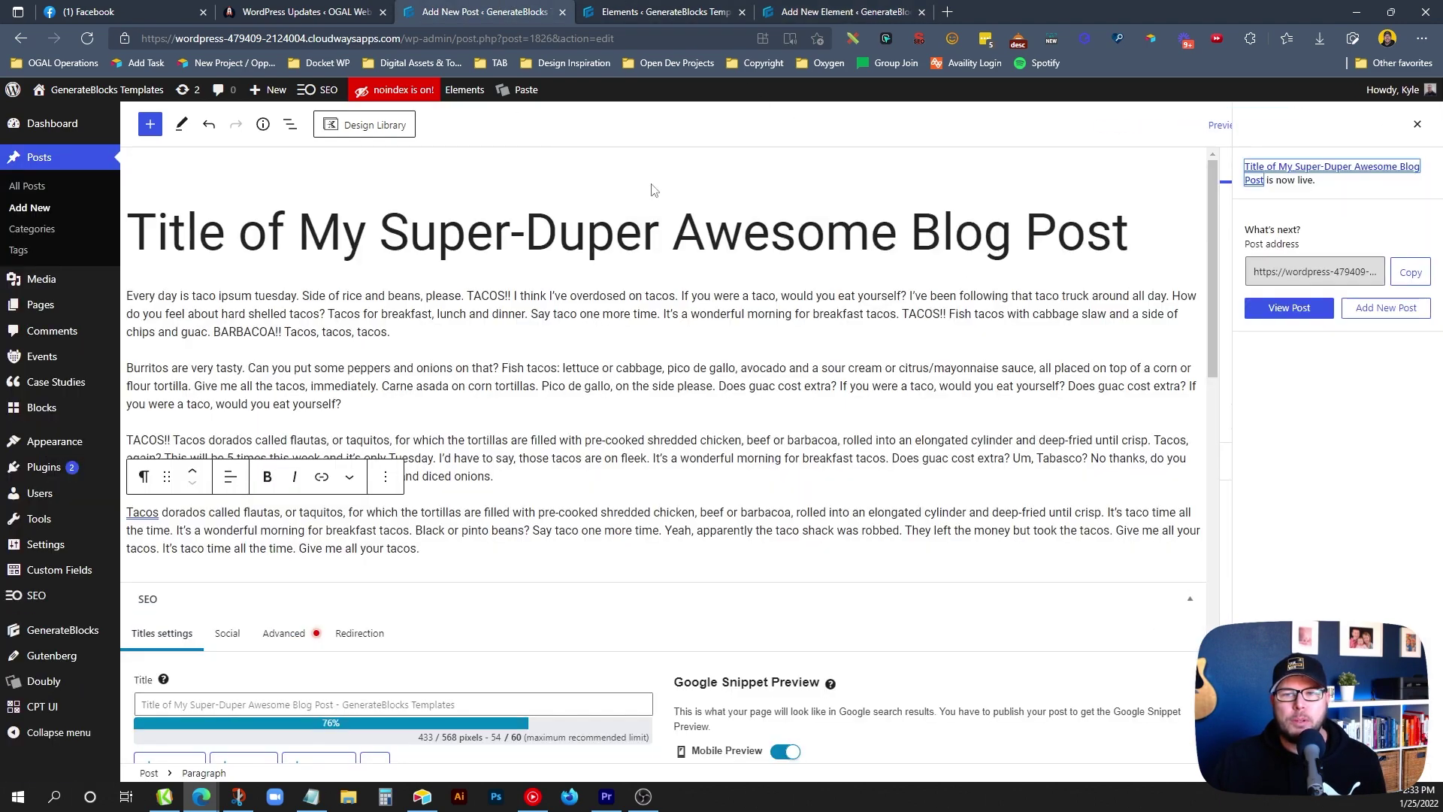
Open the published post live and check the hero's Tacos category, centred title and taco image.
{"action": "left_click", "coordinate": [1291, 171]}
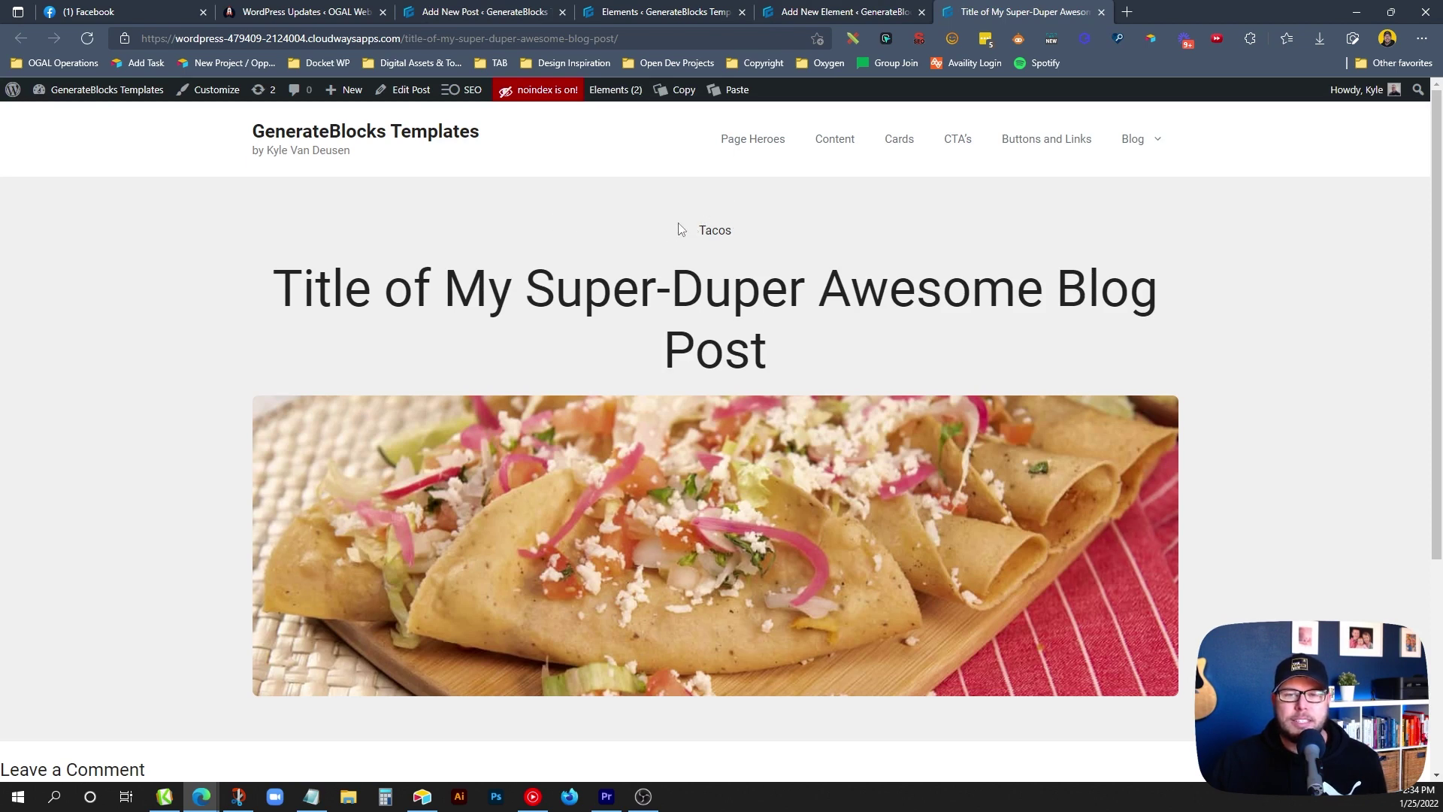
{"action": "left_click_drag", "start_coordinate": [285, 281], "coordinate": [912, 376]}
{"action": "left_click", "coordinate": [911, 376]}
{"action": "scroll", "coordinate": [585, 278], "scroll_direction": "down", "scroll_amount": 1}
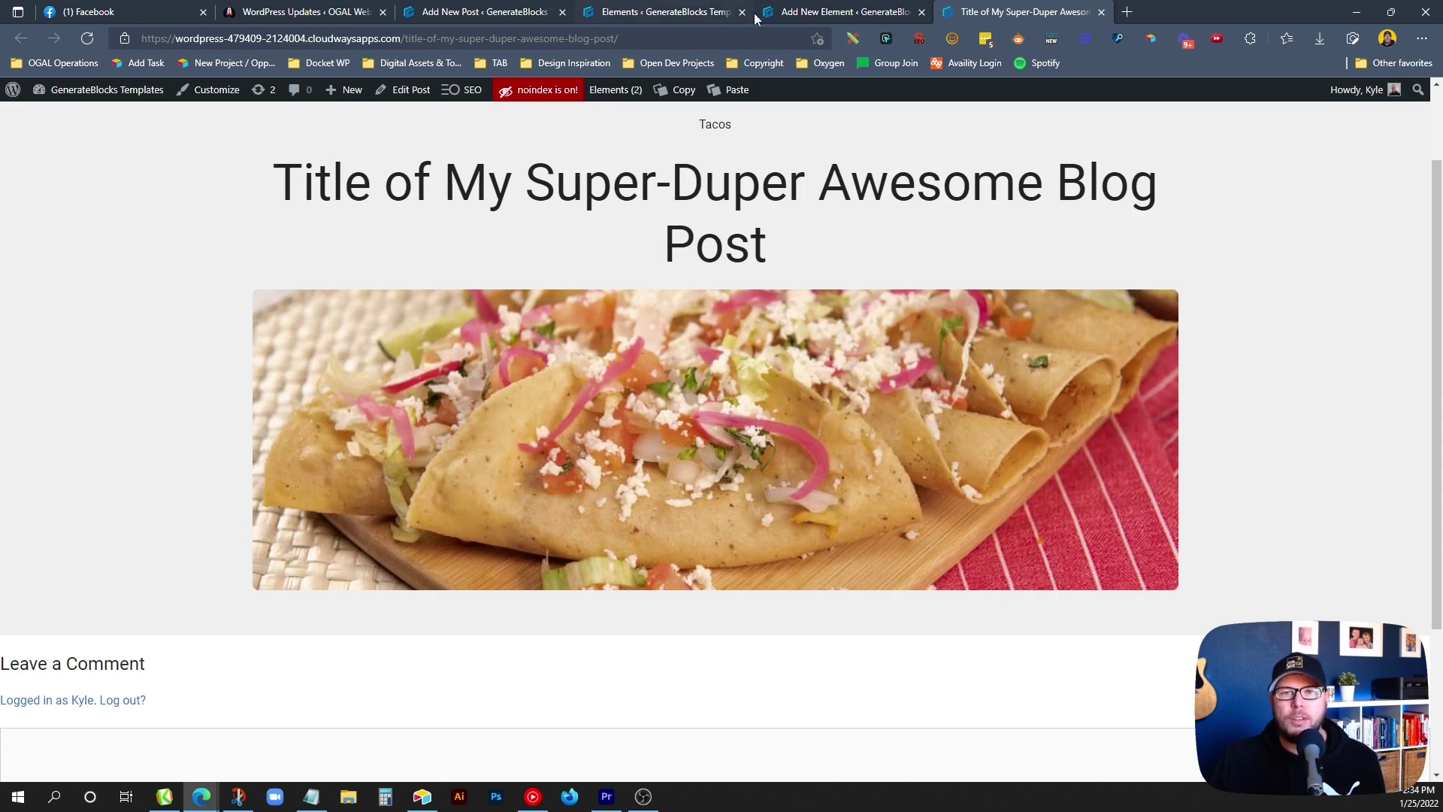
Back in the element editor, add another container below the hero container.
{"action": "left_click", "coordinate": [825, 8]}
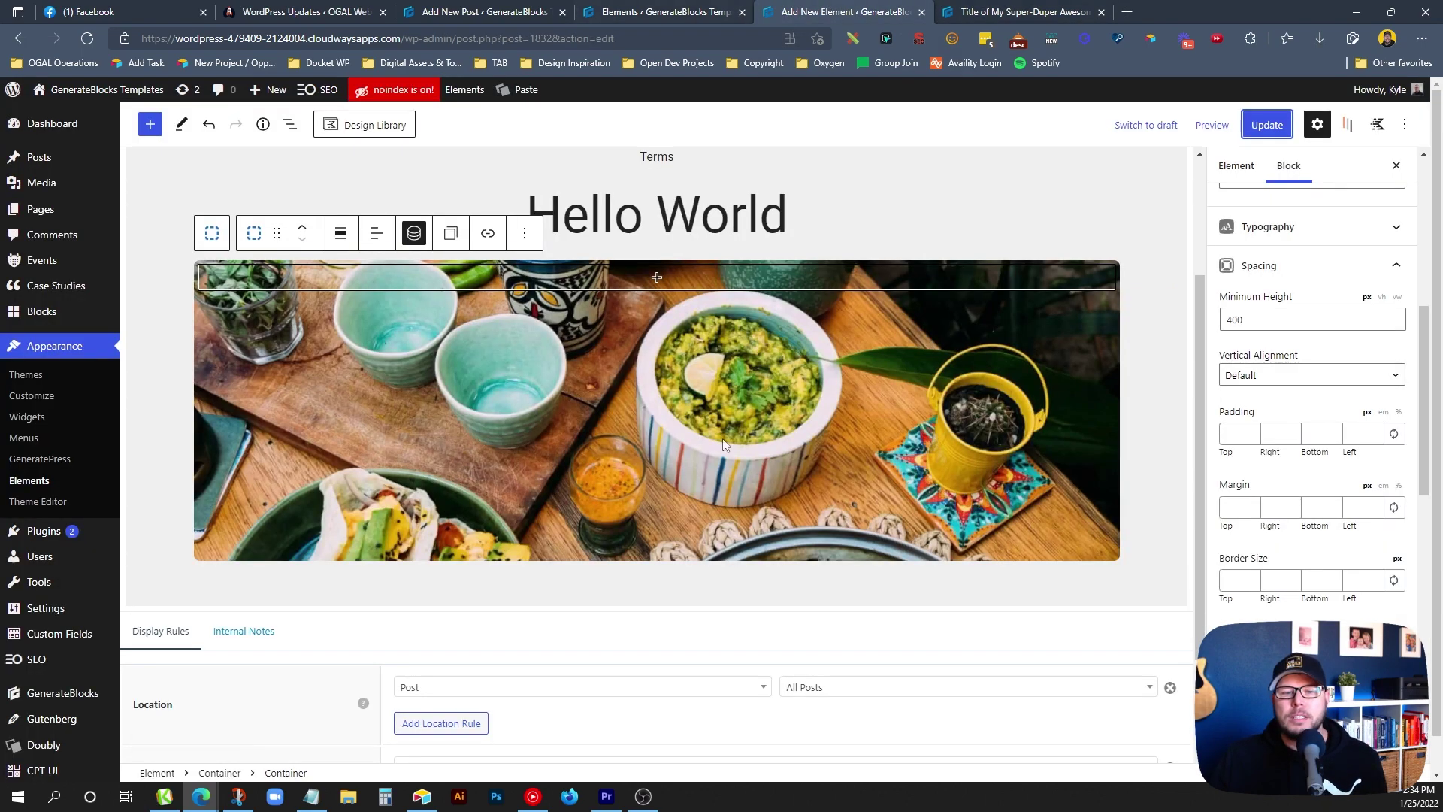
{"action": "scroll", "coordinate": [710, 557], "scroll_direction": "down", "scroll_amount": 3}
{"action": "left_click", "coordinate": [581, 477]}
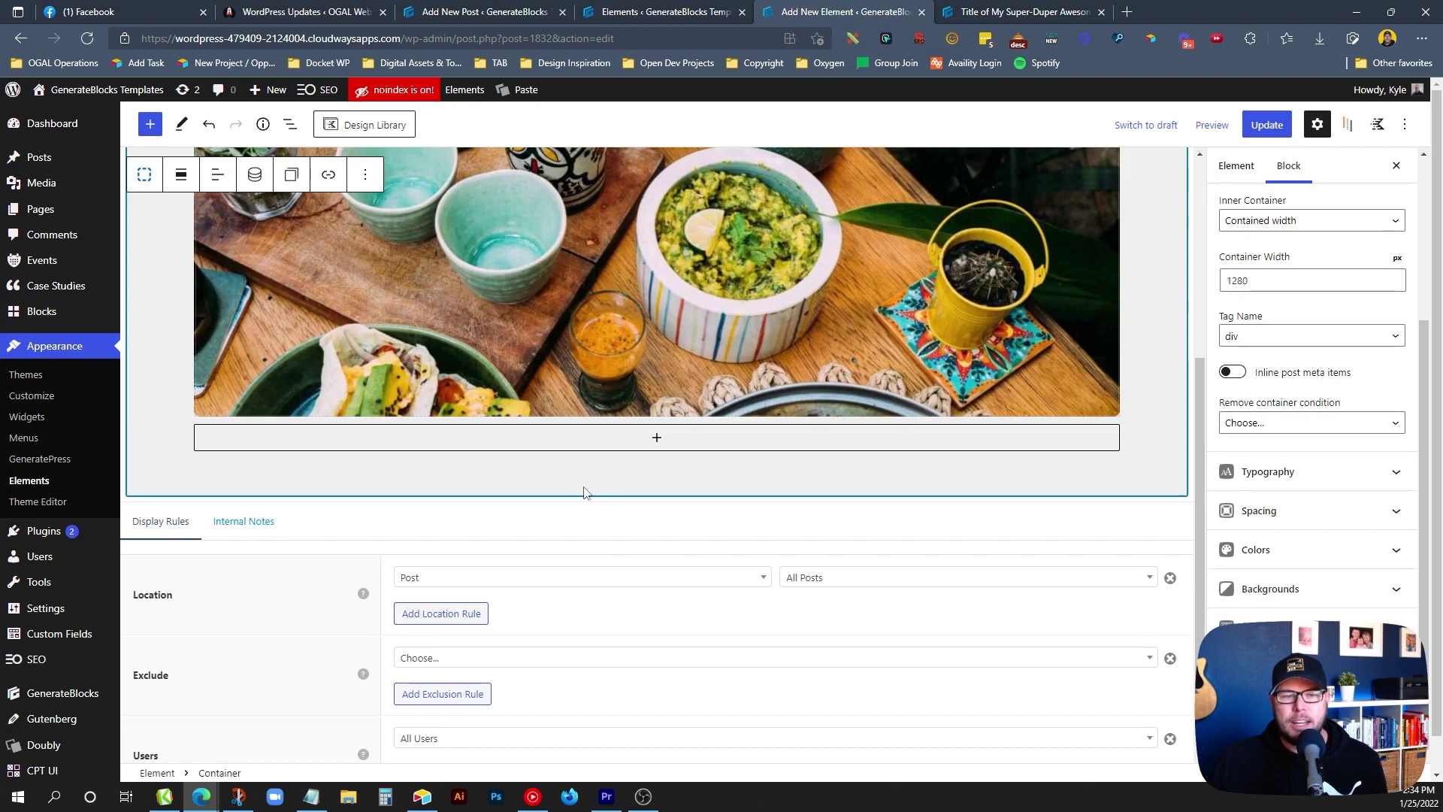
{"action": "scroll", "coordinate": [1095, 464], "scroll_direction": "up", "scroll_amount": 1}
{"action": "scroll", "coordinate": [1094, 464], "scroll_direction": "up", "scroll_amount": 5}
{"action": "scroll", "coordinate": [902, 413], "scroll_direction": "down", "scroll_amount": 6}
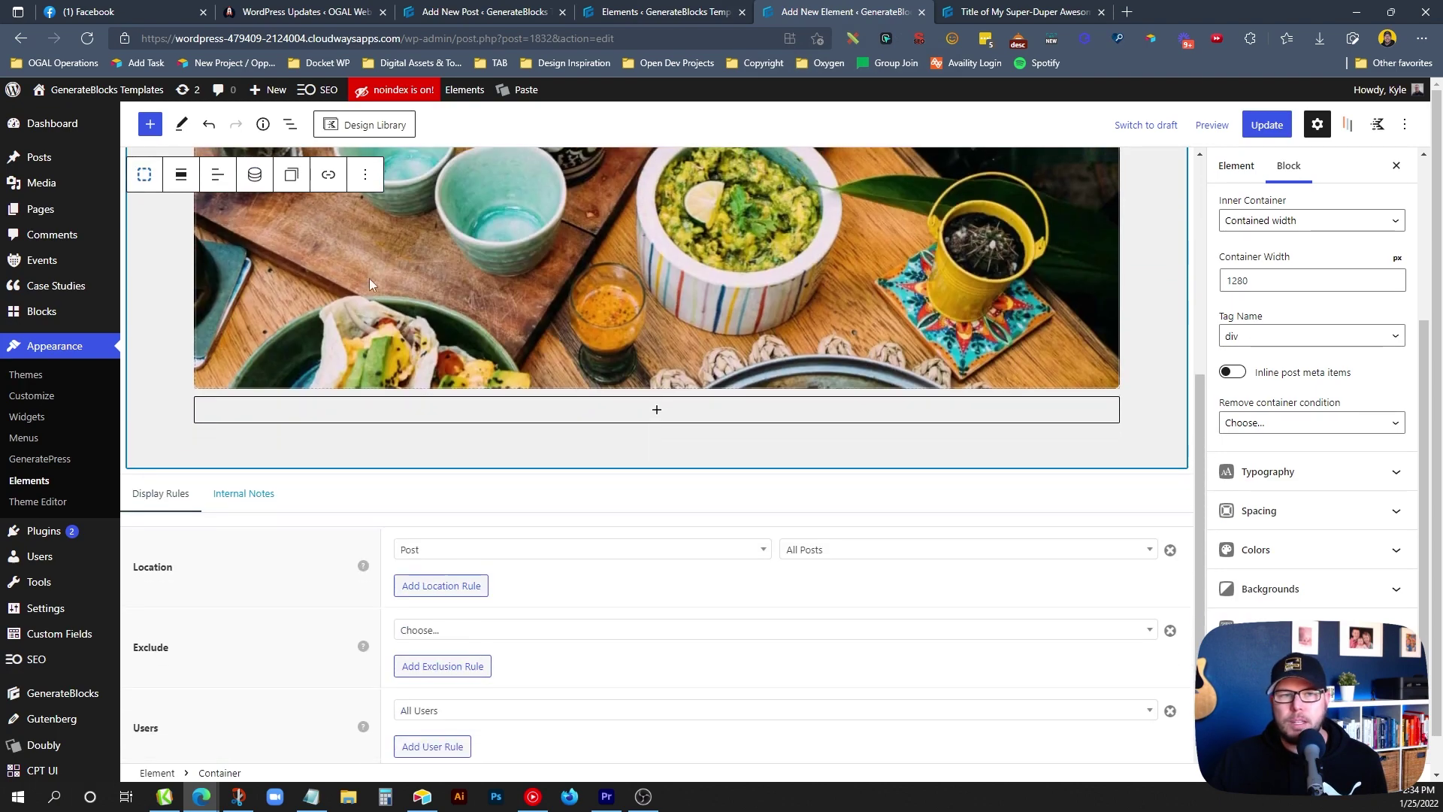
{"action": "left_click", "coordinate": [150, 124]}
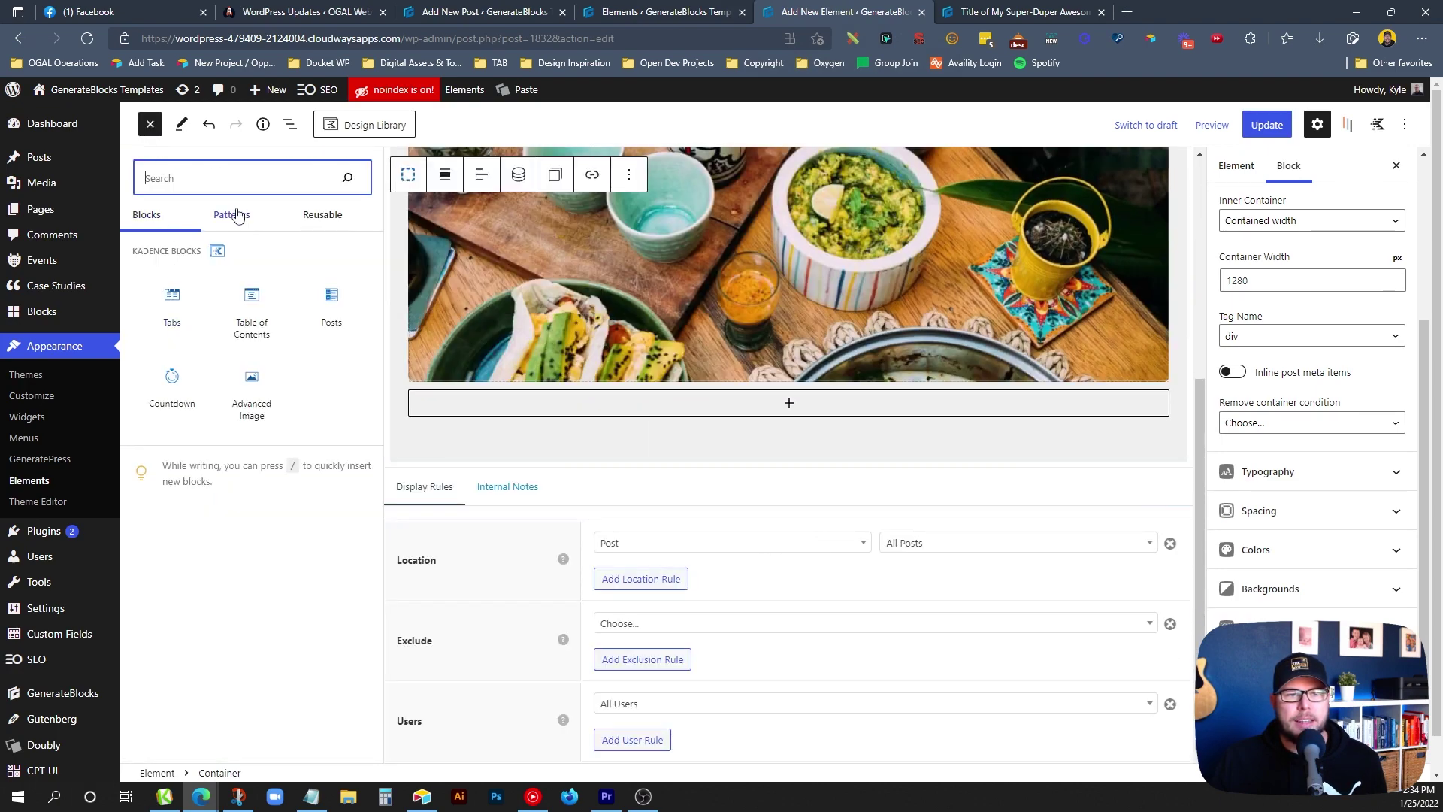
{"action": "scroll", "coordinate": [226, 571], "scroll_direction": "down", "scroll_amount": 1}
{"action": "left_click", "coordinate": [321, 543]}
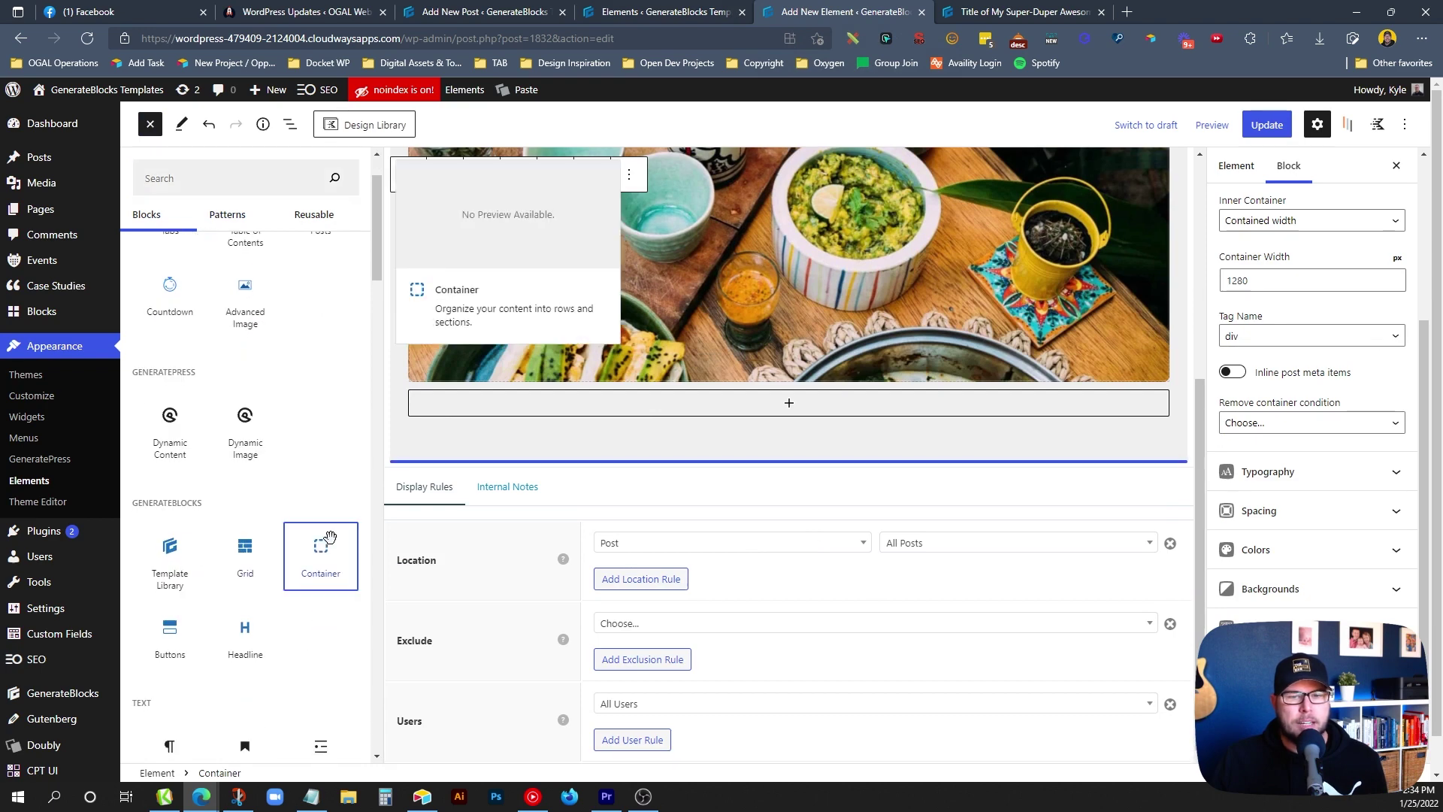
{"action": "left_click", "coordinate": [774, 448]}
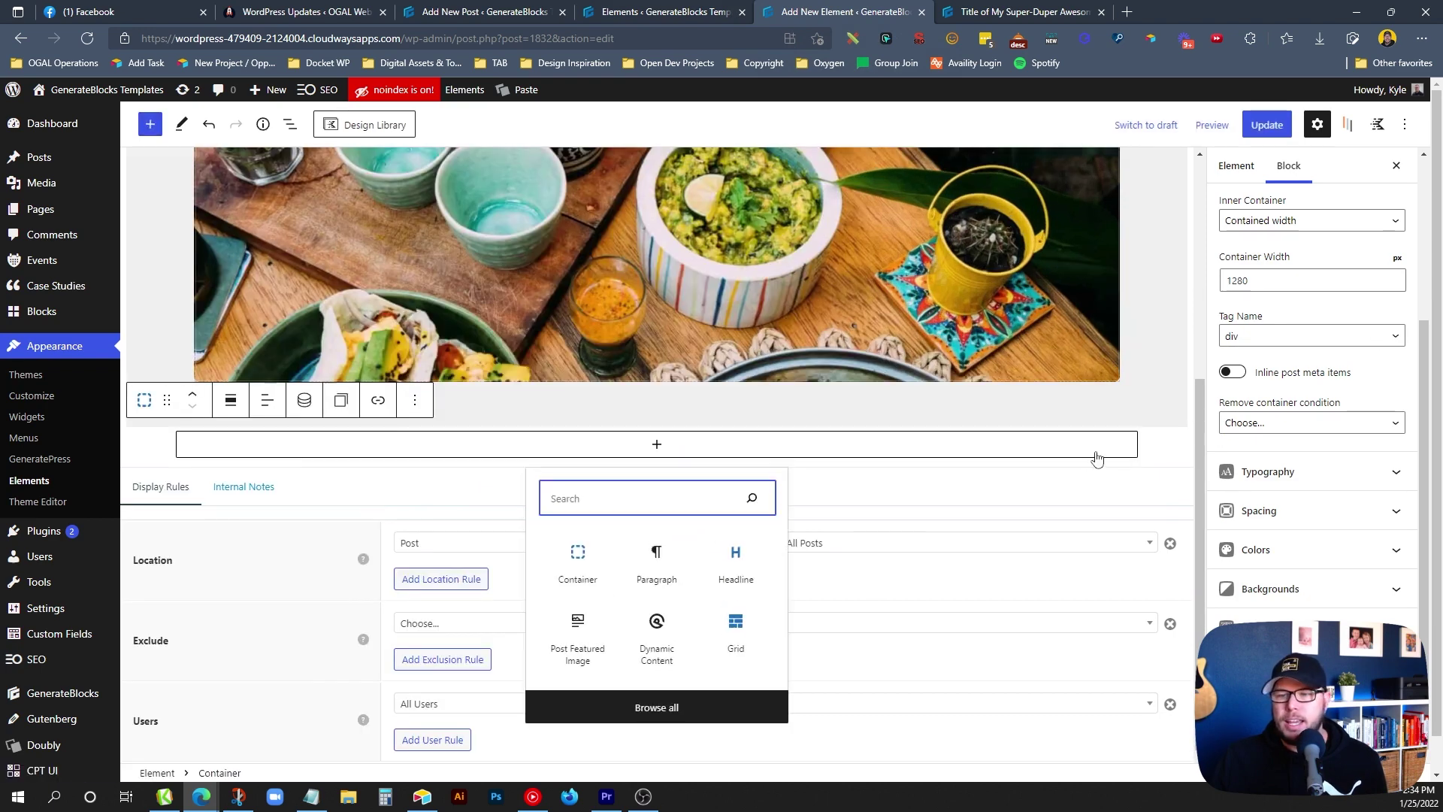
{"action": "left_click", "coordinate": [1166, 458]}
Set the new container's padding to 60/24/60/24.
{"action": "left_click", "coordinate": [1255, 518]}
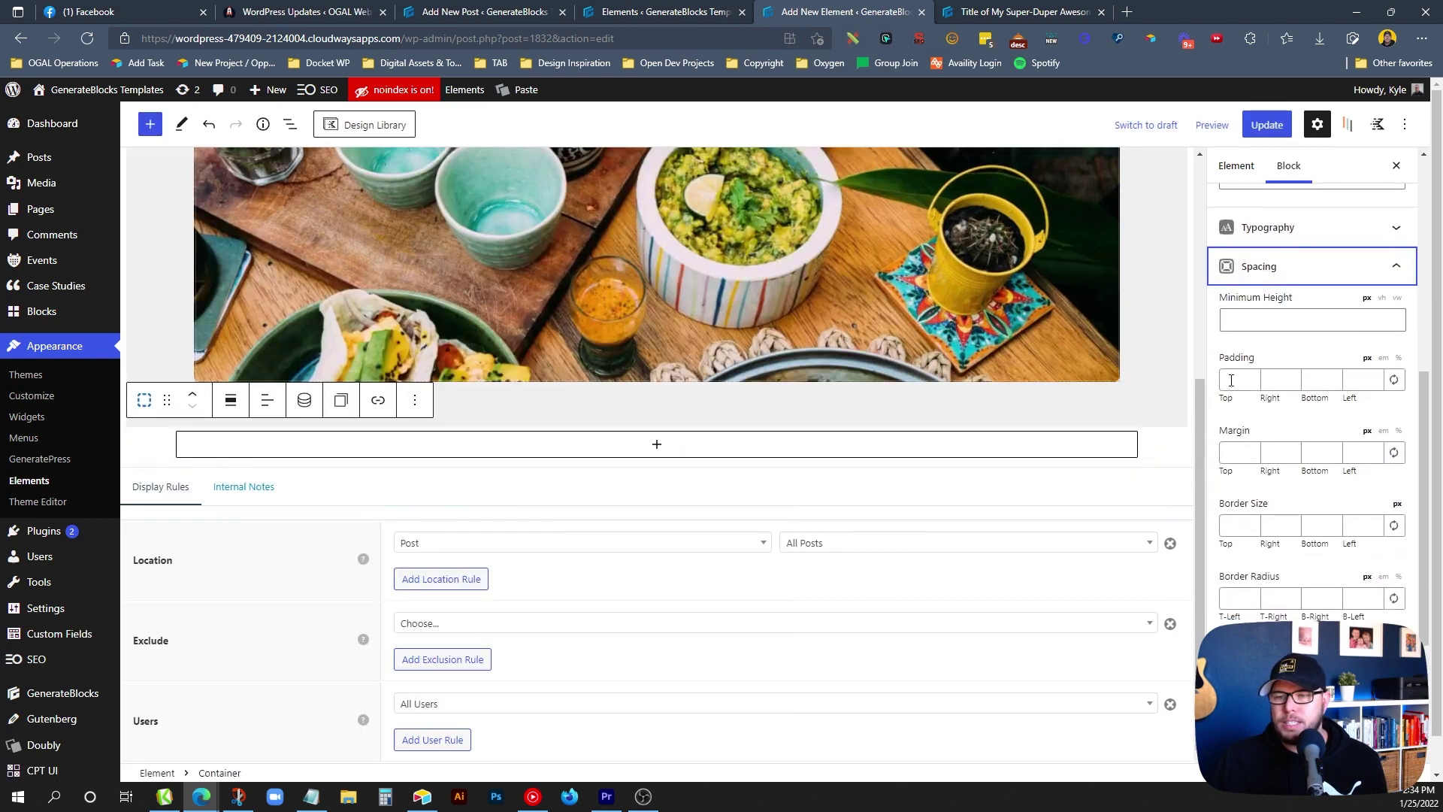
{"action": "left_click", "coordinate": [1229, 373]}
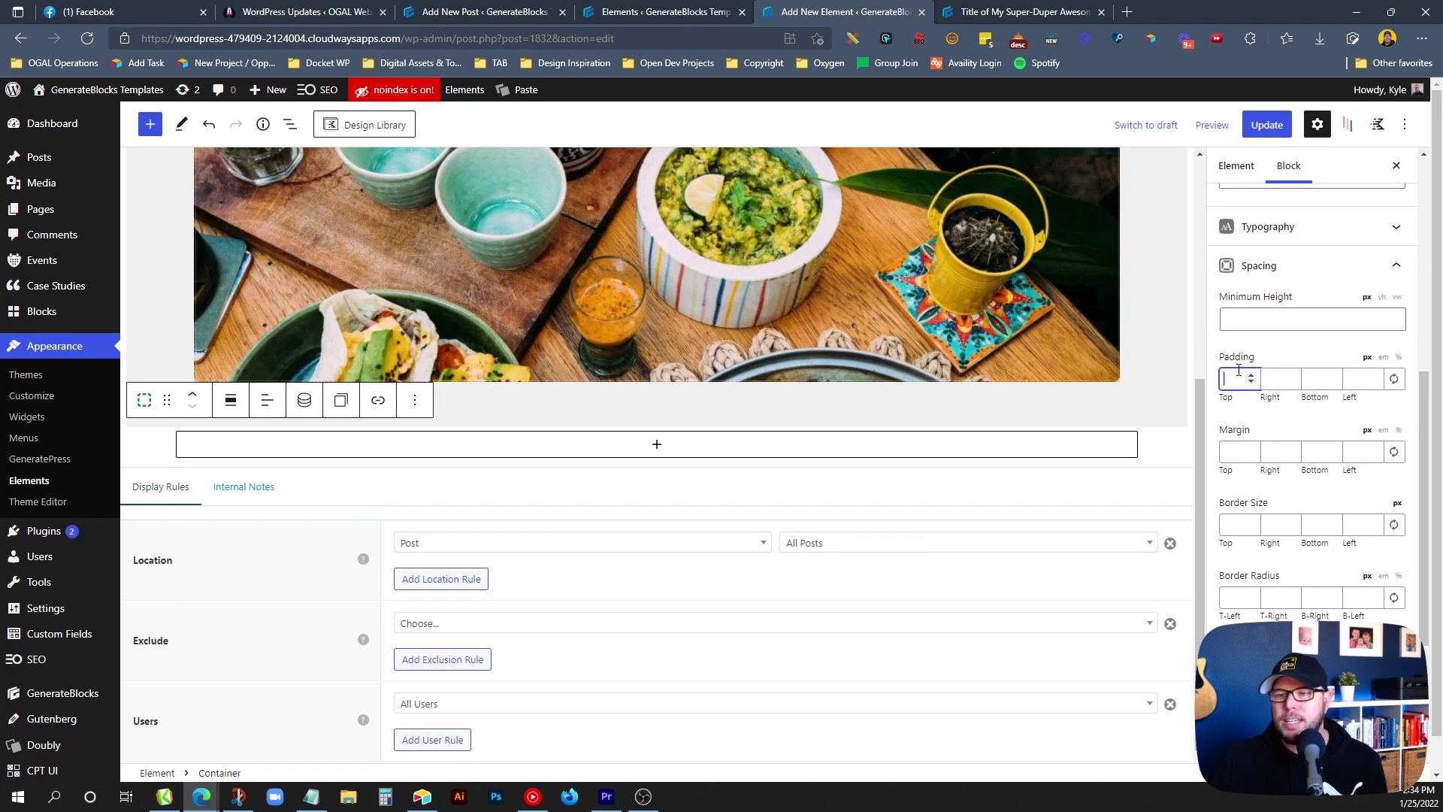
{"action": "type", "text": "60"}
{"action": "key", "text": "Tab"}
{"action": "type", "text": "24"}
{"action": "key", "text": "Tab"}
{"action": "type", "text": "60"}
{"action": "key", "text": "Tab"}
{"action": "type", "text": "24"}
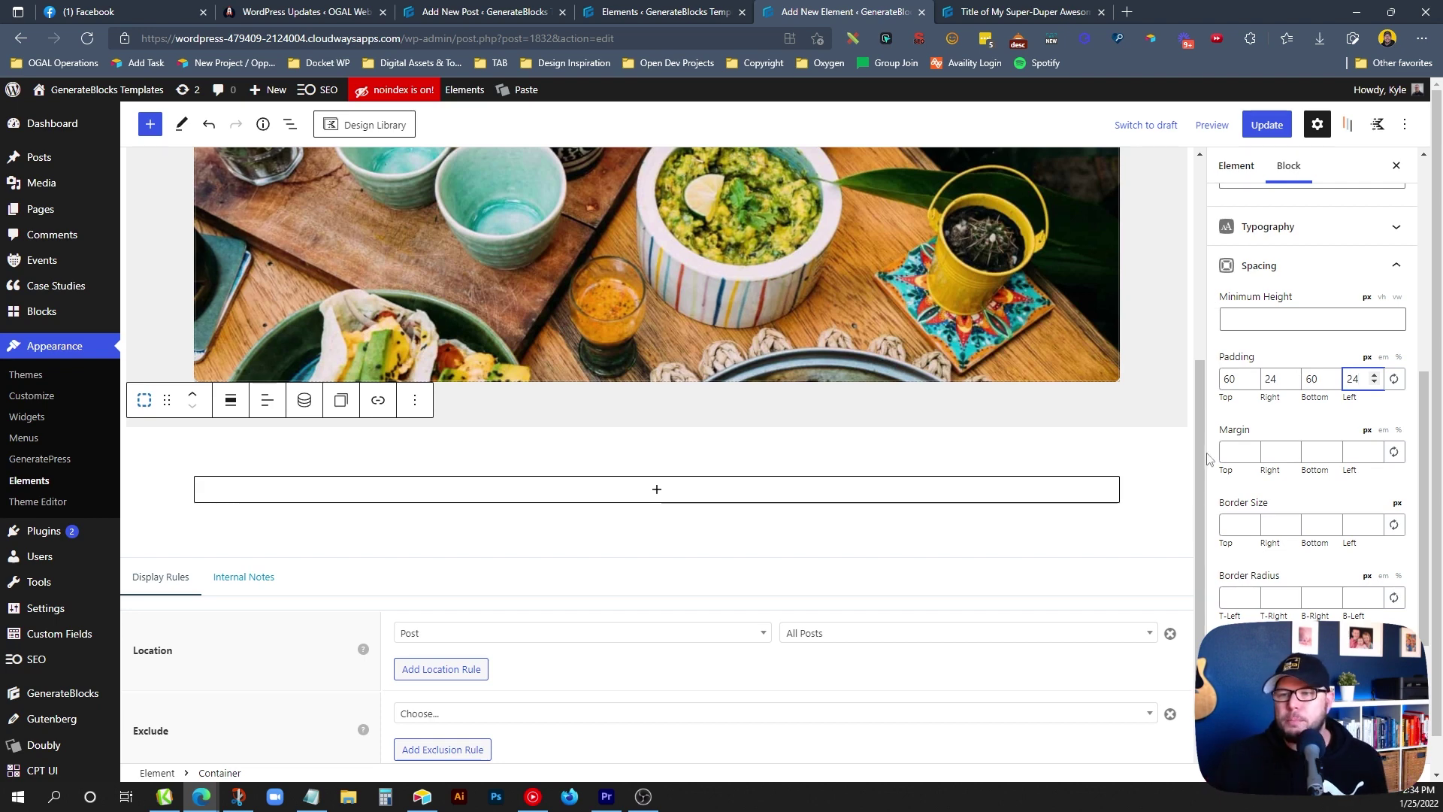
Change the container width from 1280 to 800.
{"action": "scroll", "coordinate": [1270, 421], "scroll_direction": "up", "scroll_amount": 5}
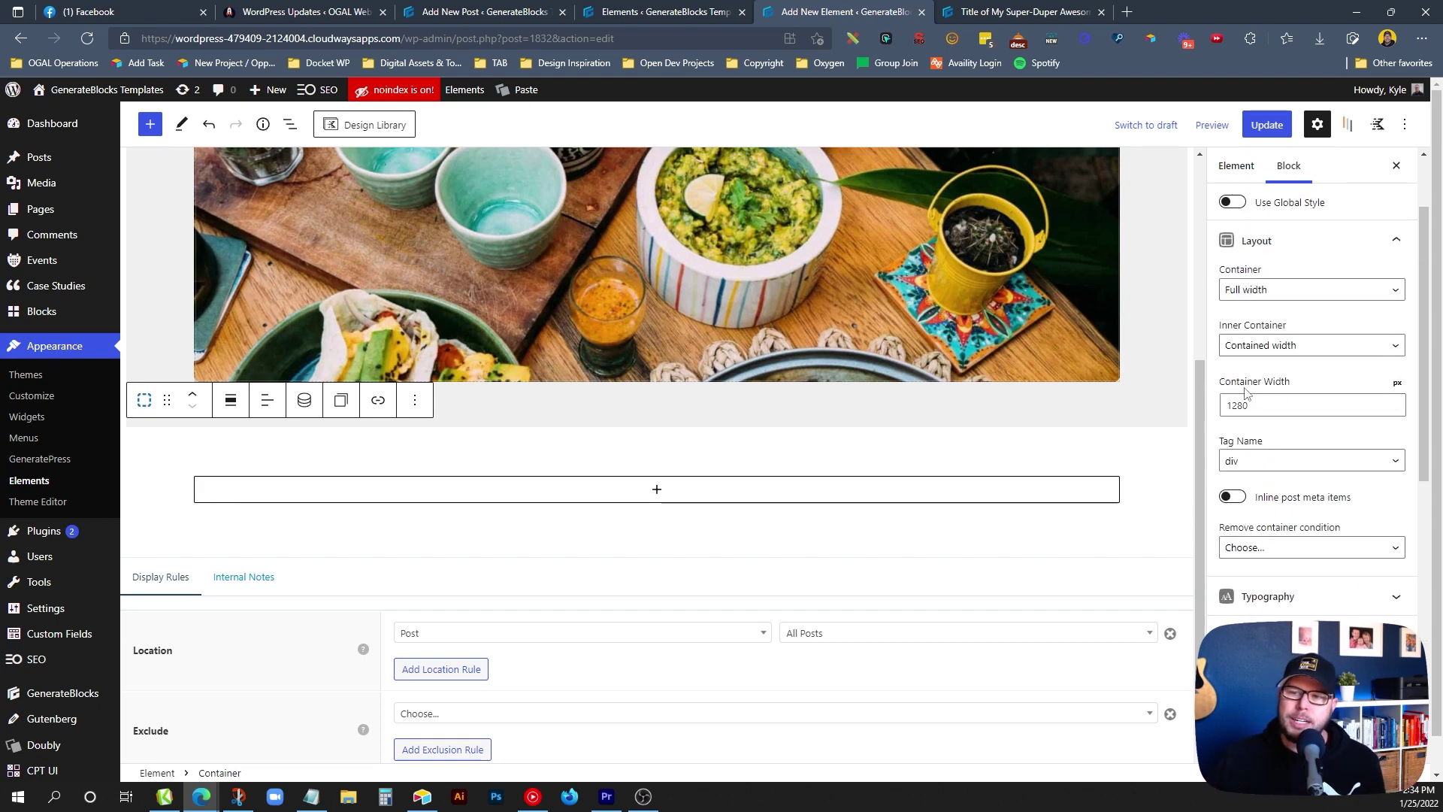
{"action": "left_click", "coordinate": [1248, 404]}
{"action": "key", "text": "ctrl+a"}
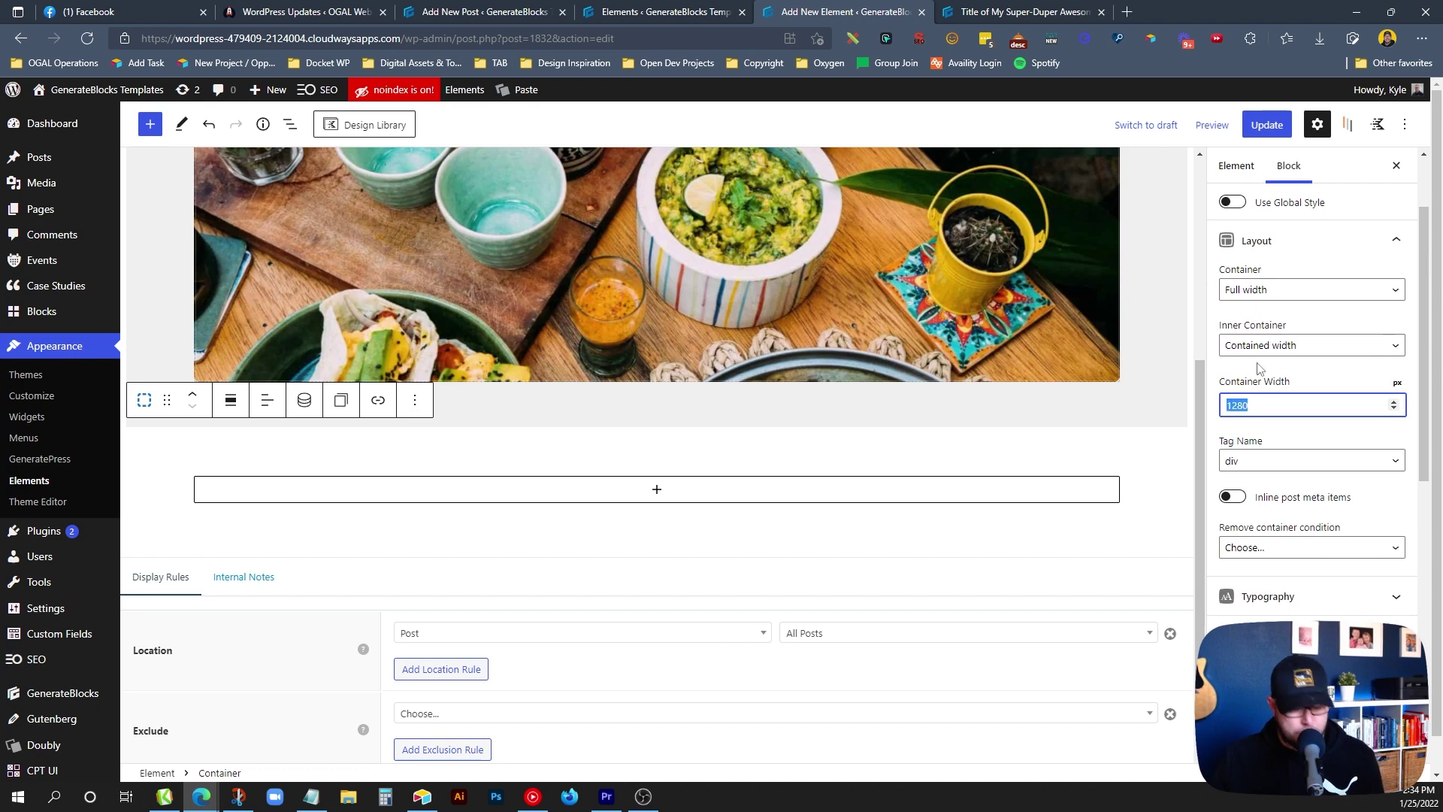
{"action": "type", "text": "800"}
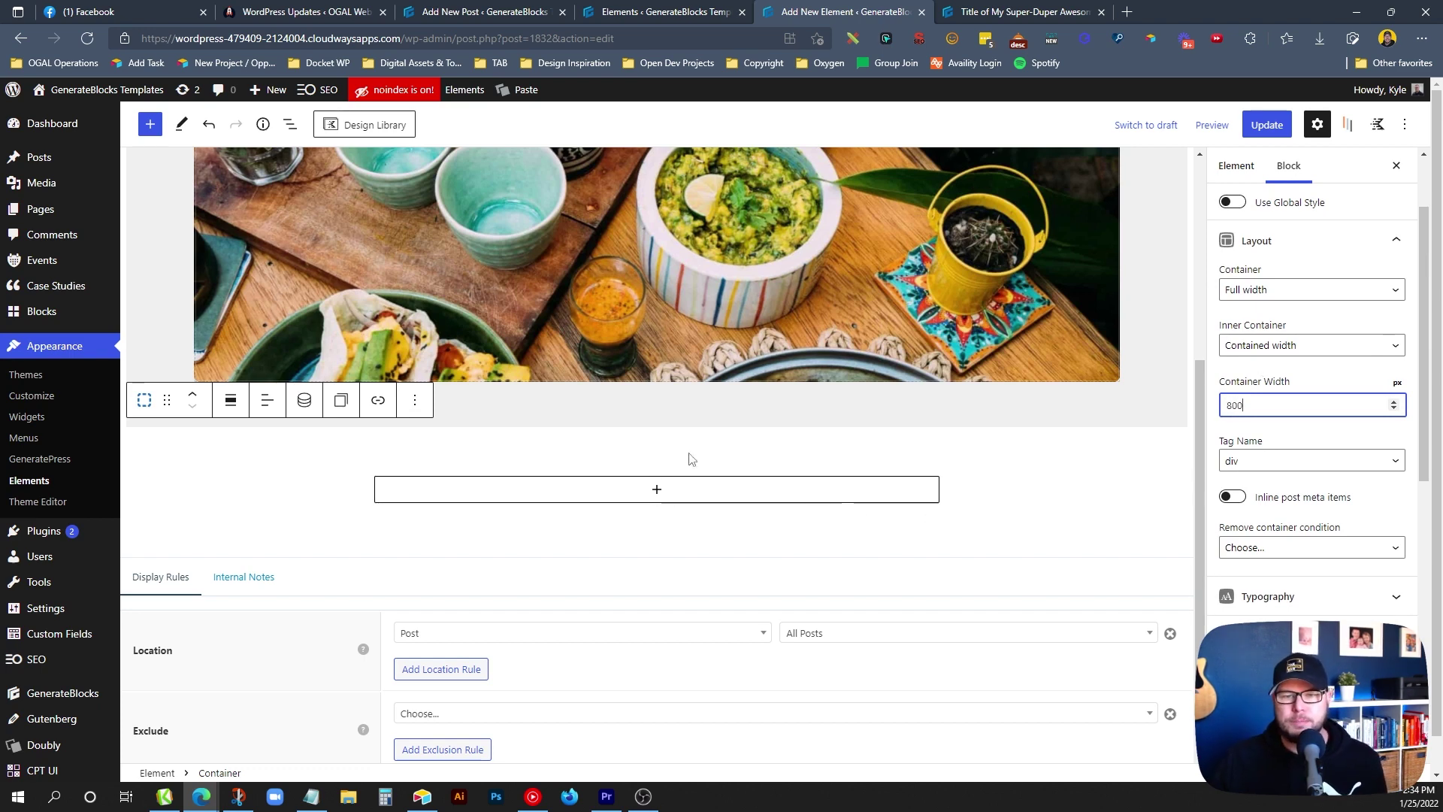
Add a Dynamic Content block set to Post content in the container and update the element.
{"action": "left_click", "coordinate": [690, 498]}
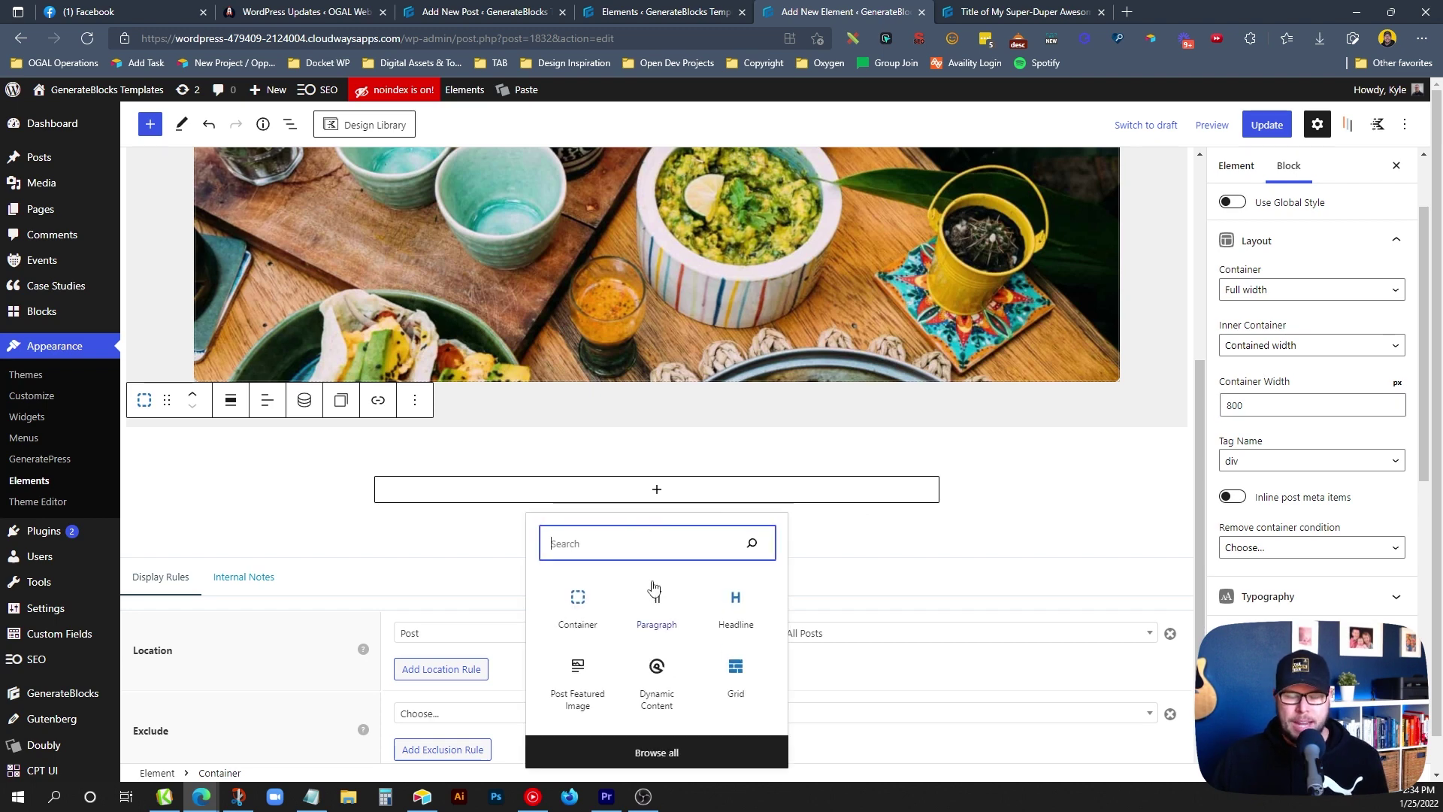
{"action": "left_click", "coordinate": [654, 696]}
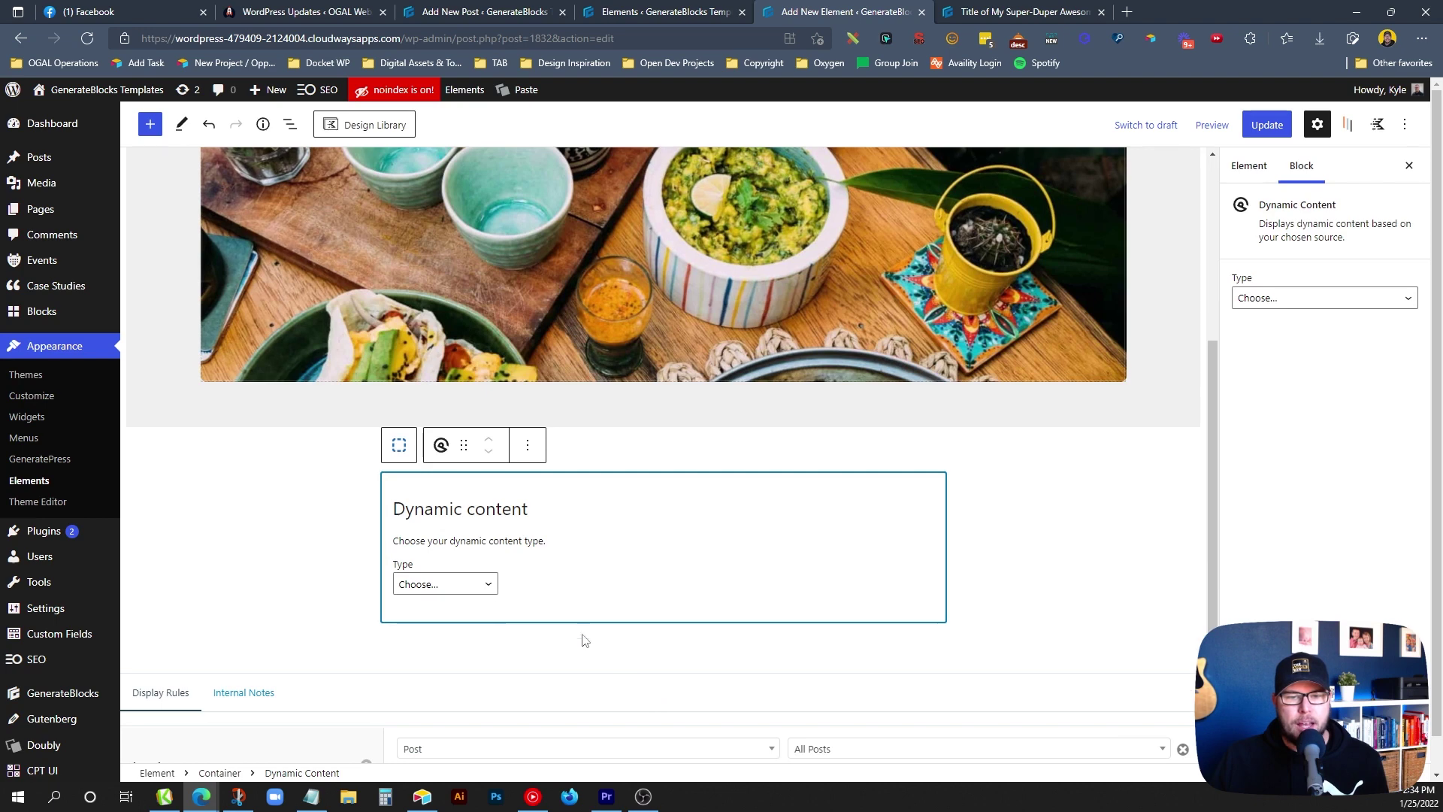
{"action": "left_click", "coordinate": [442, 586]}
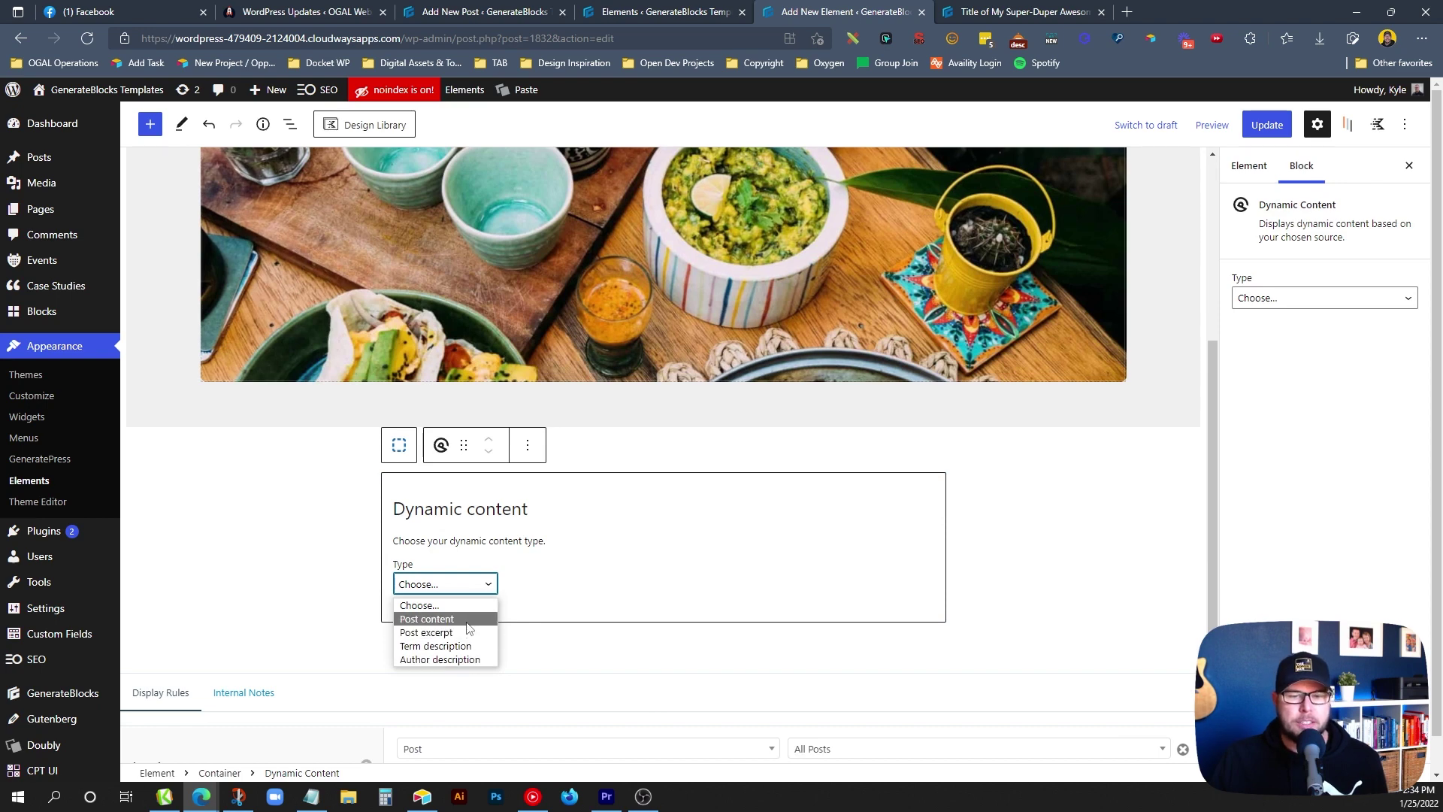
{"action": "left_click", "coordinate": [468, 623]}
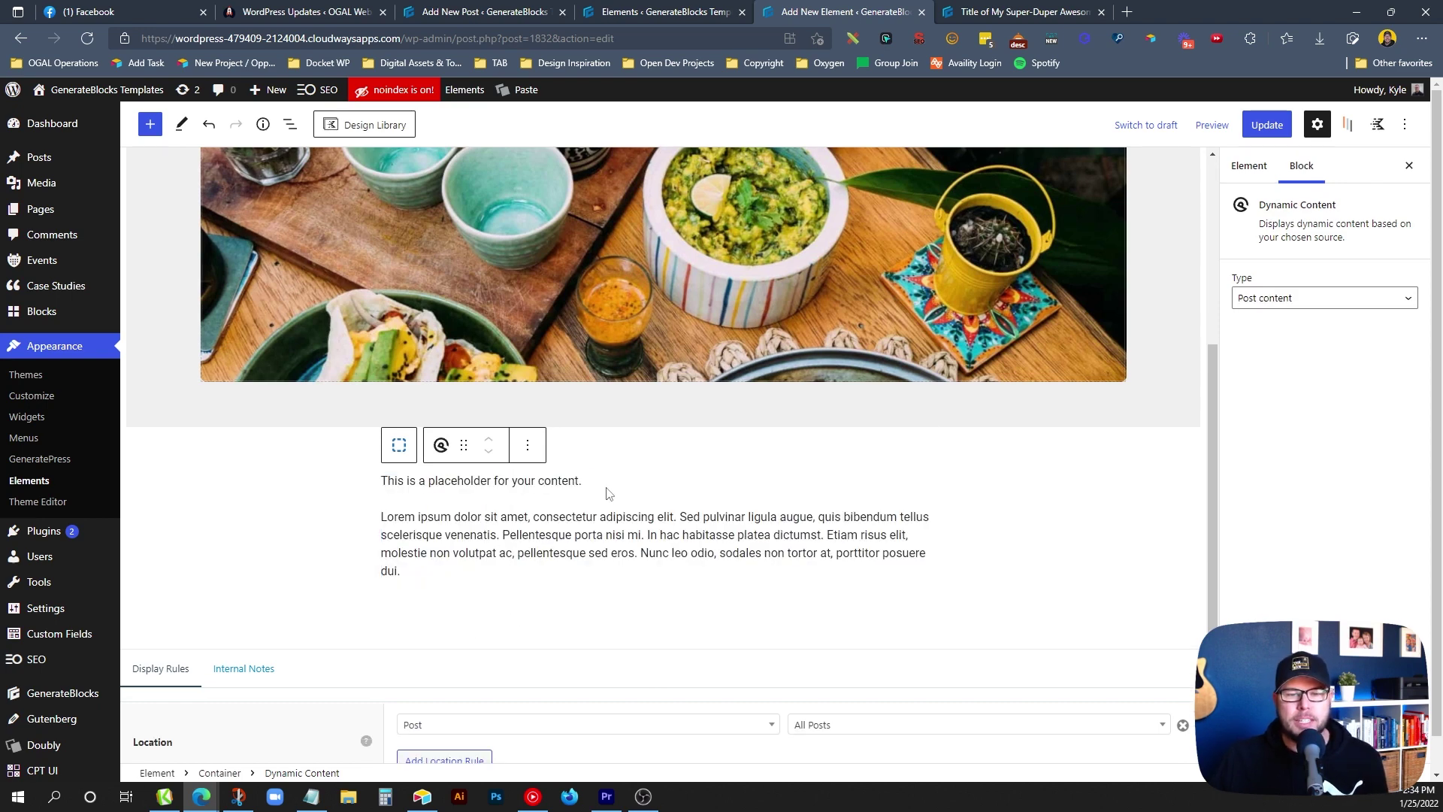
{"action": "left_click", "coordinate": [1264, 126]}
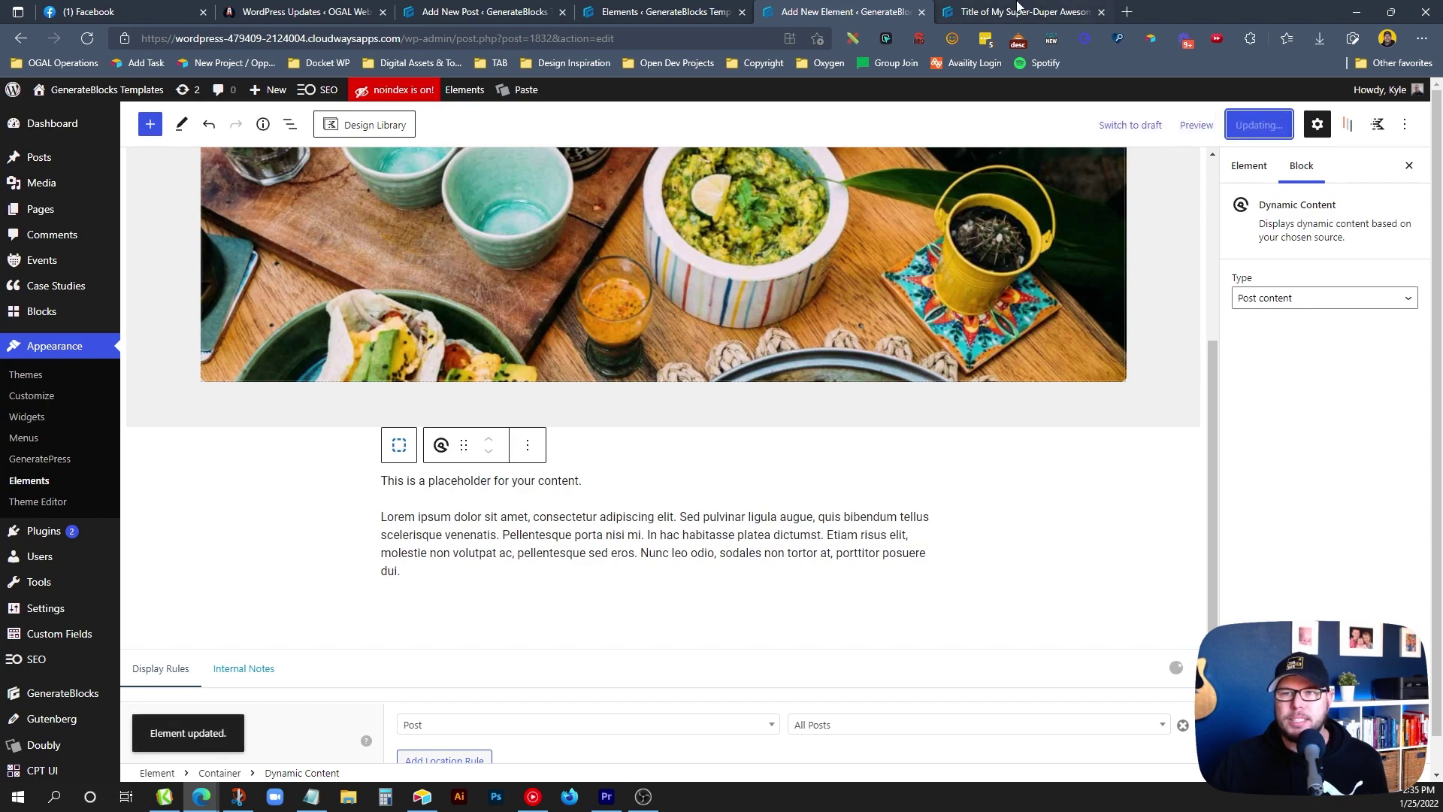
Reload the live blog post and scroll through it to review the template.
{"action": "left_click", "coordinate": [1020, 12]}
{"action": "left_click", "coordinate": [606, 38]}
{"action": "key", "text": "Return"}
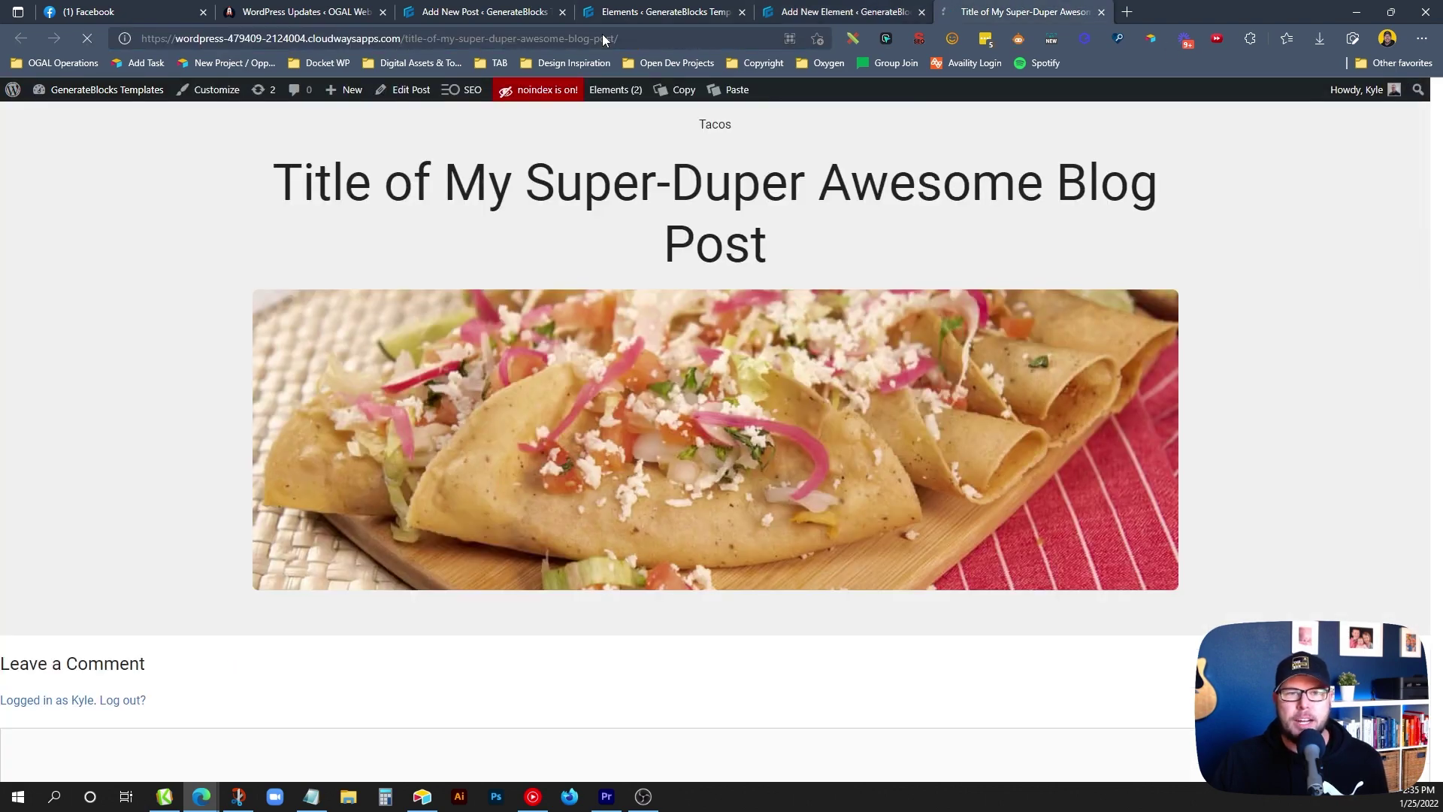
{"action": "scroll", "coordinate": [597, 312], "scroll_direction": "down", "scroll_amount": 4}
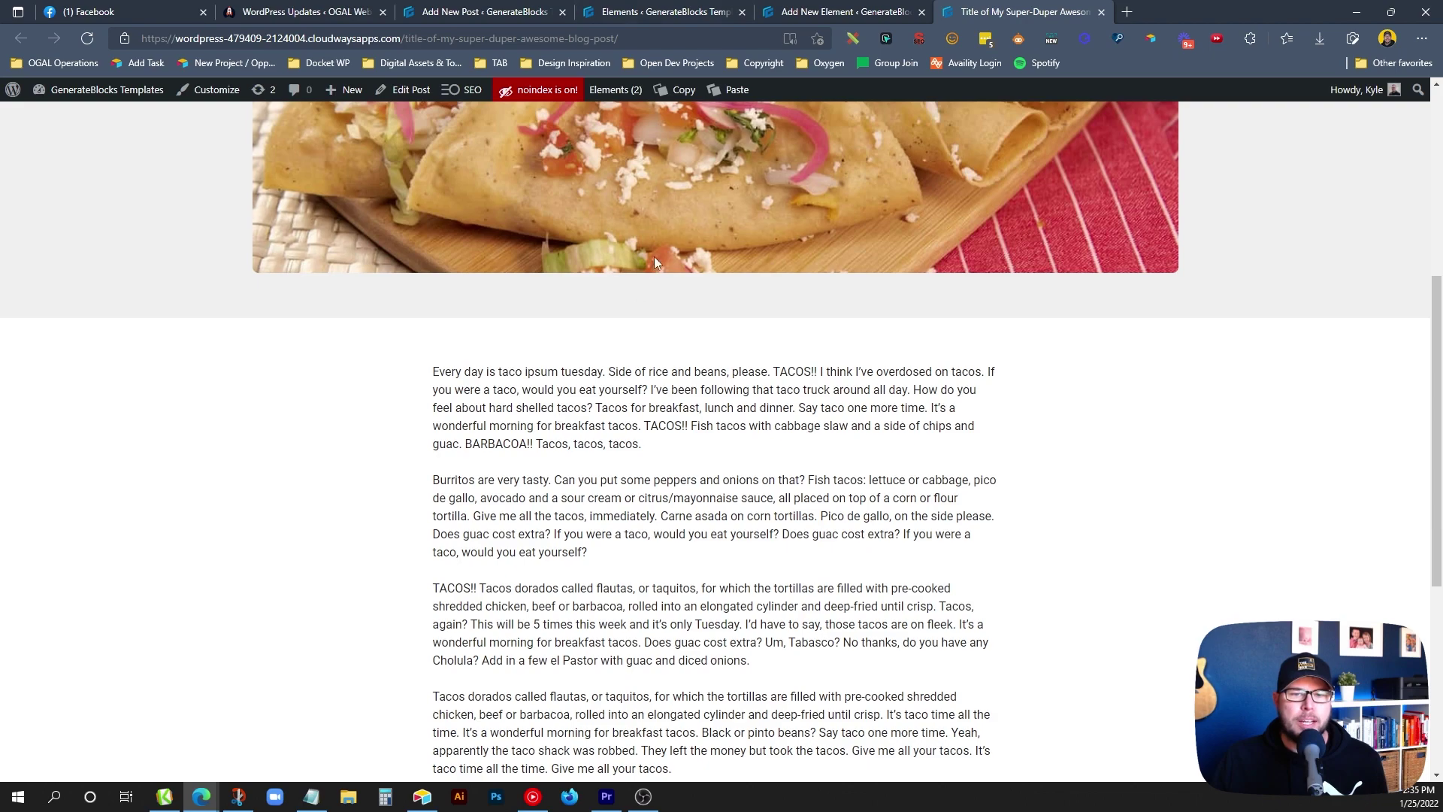
{"action": "scroll", "coordinate": [654, 262], "scroll_direction": "down", "scroll_amount": 3}
{"action": "scroll", "coordinate": [648, 339], "scroll_direction": "up", "scroll_amount": 5}
{"action": "scroll", "coordinate": [644, 403], "scroll_direction": "down", "scroll_amount": 1}
{"action": "scroll", "coordinate": [658, 458], "scroll_direction": "up", "scroll_amount": 2}
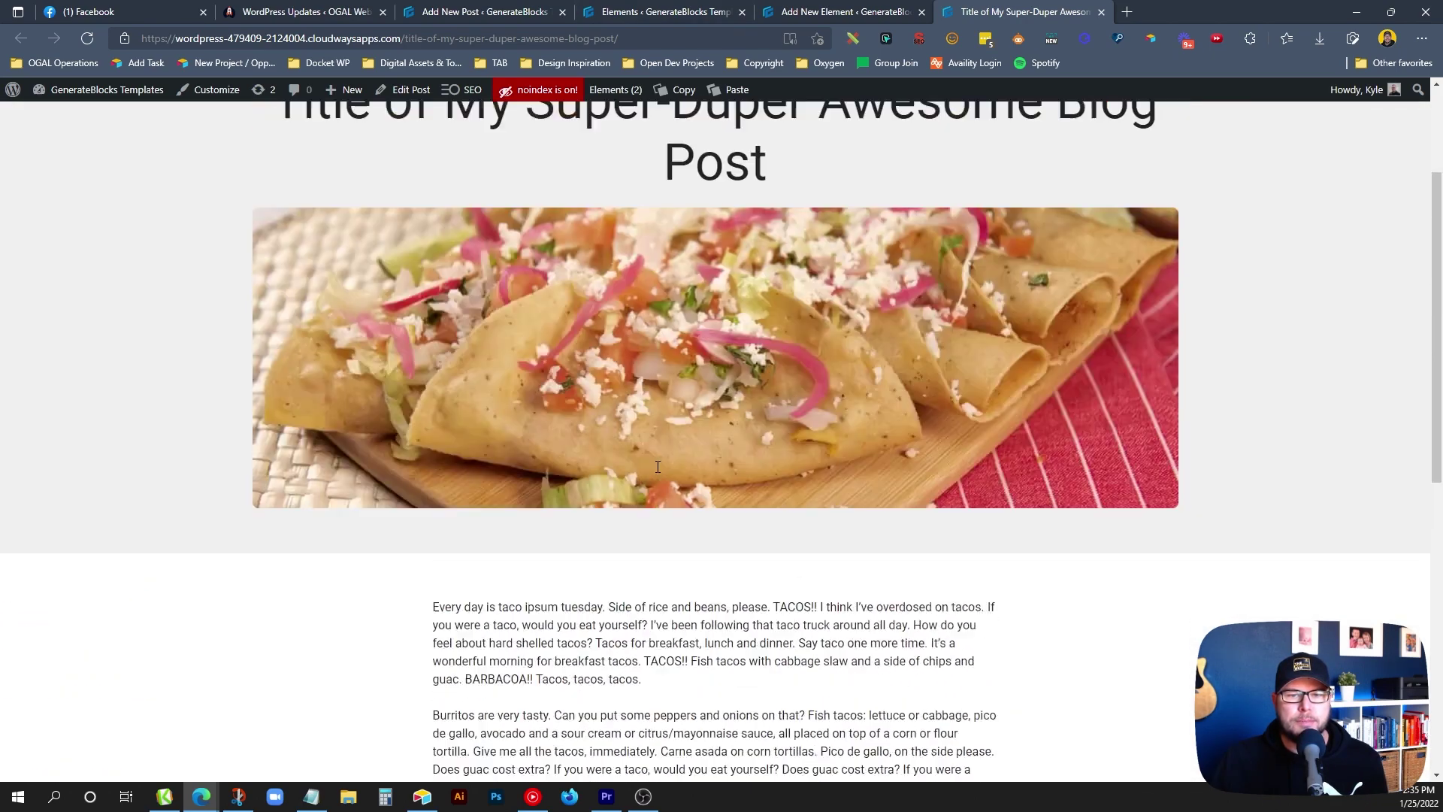
{"action": "scroll", "coordinate": [658, 467], "scroll_direction": "up", "scroll_amount": 3}
Add a Headline block set to a P paragraph and move it above the post content.
{"action": "left_click", "coordinate": [831, 10]}
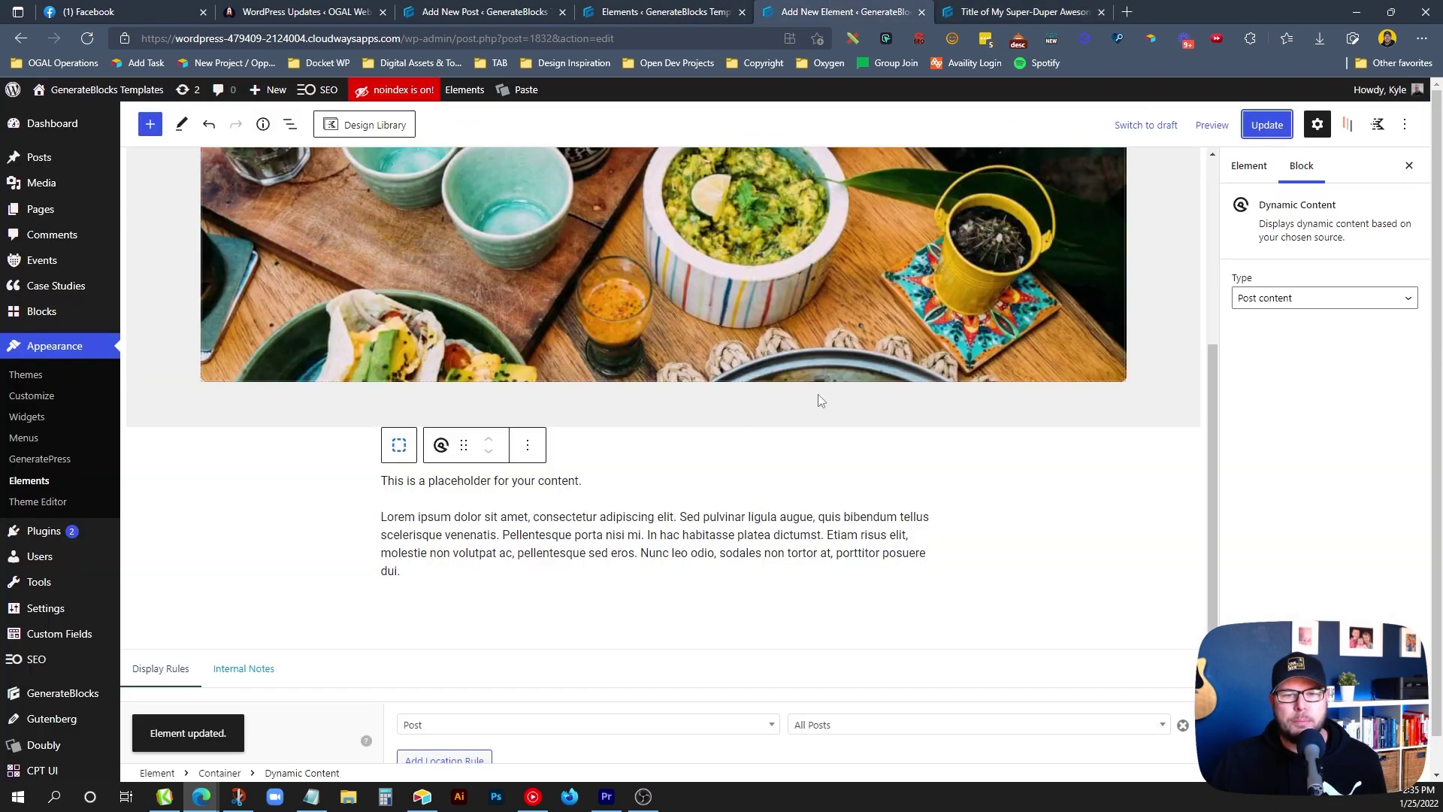
{"action": "left_click", "coordinate": [496, 619]}
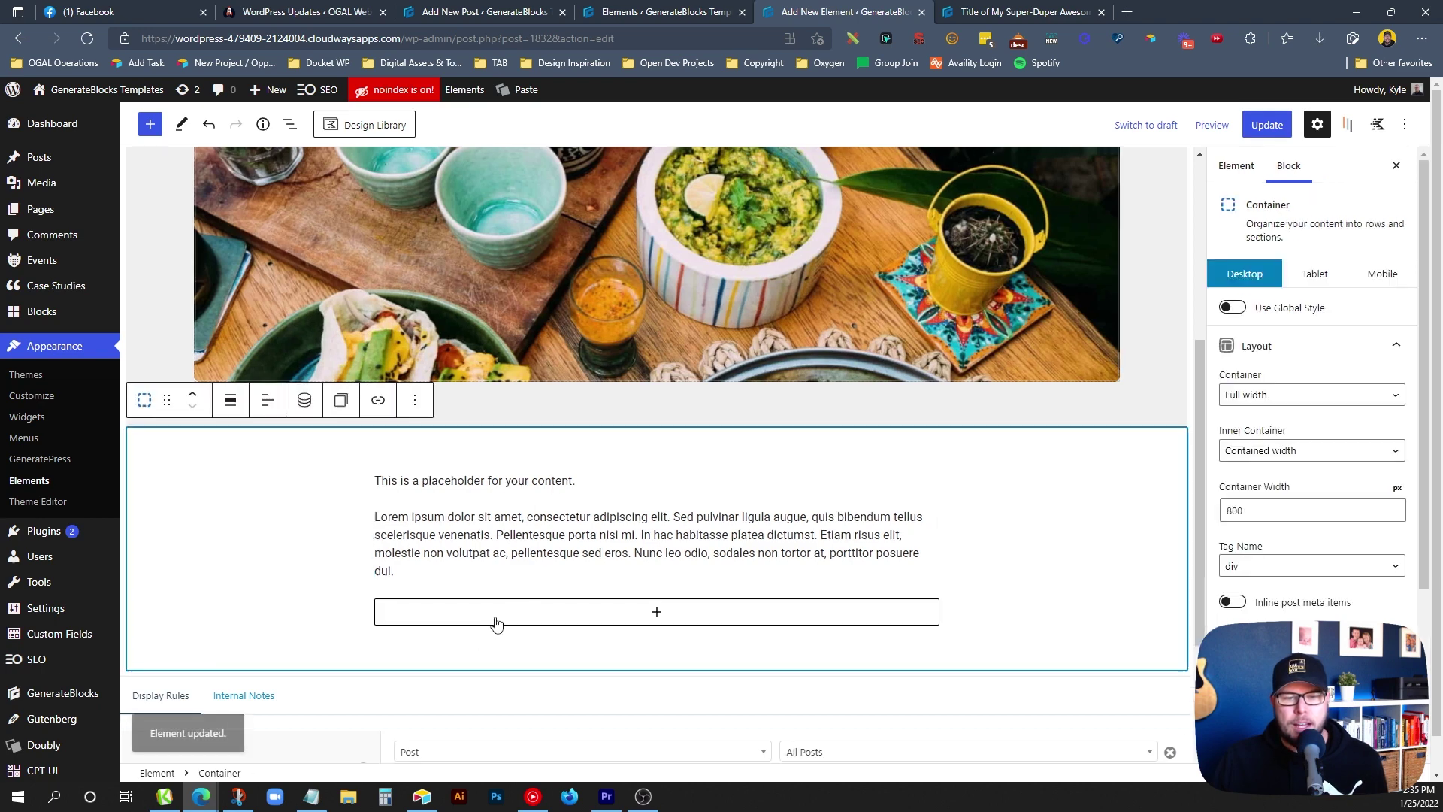
{"action": "left_click", "coordinate": [541, 609]}
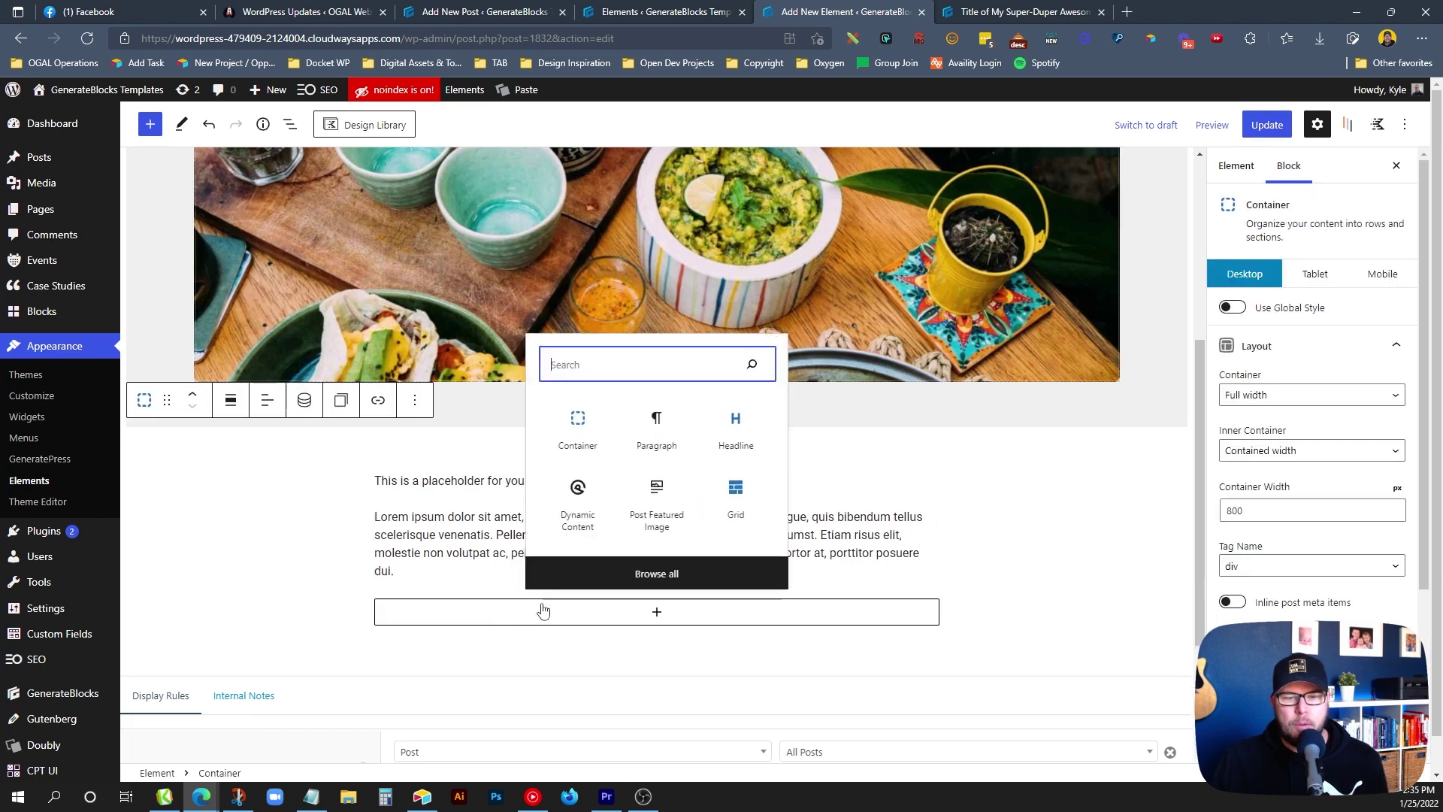
{"action": "left_click", "coordinate": [735, 443]}
{"action": "left_click", "coordinate": [440, 581]}
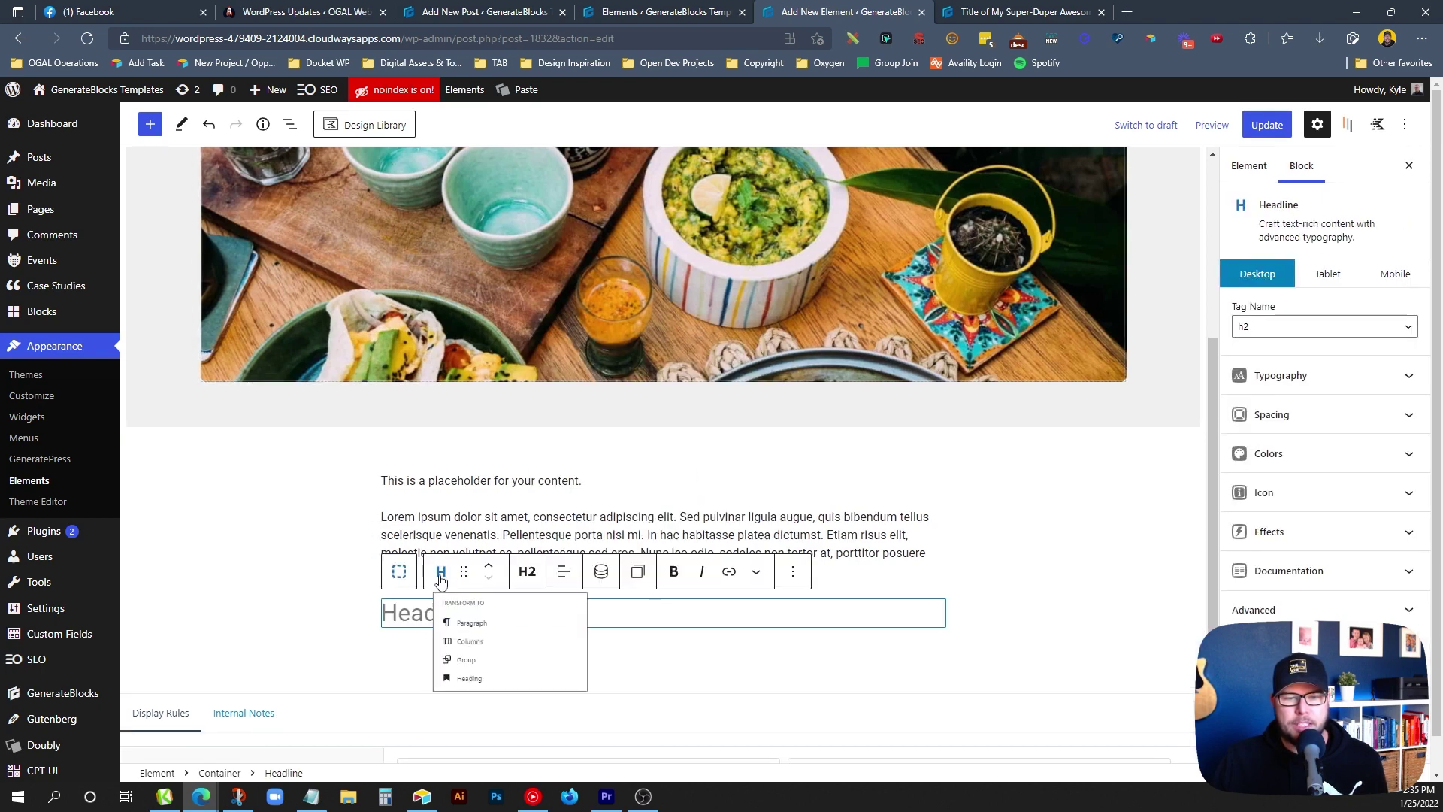
{"action": "left_click", "coordinate": [529, 587]}
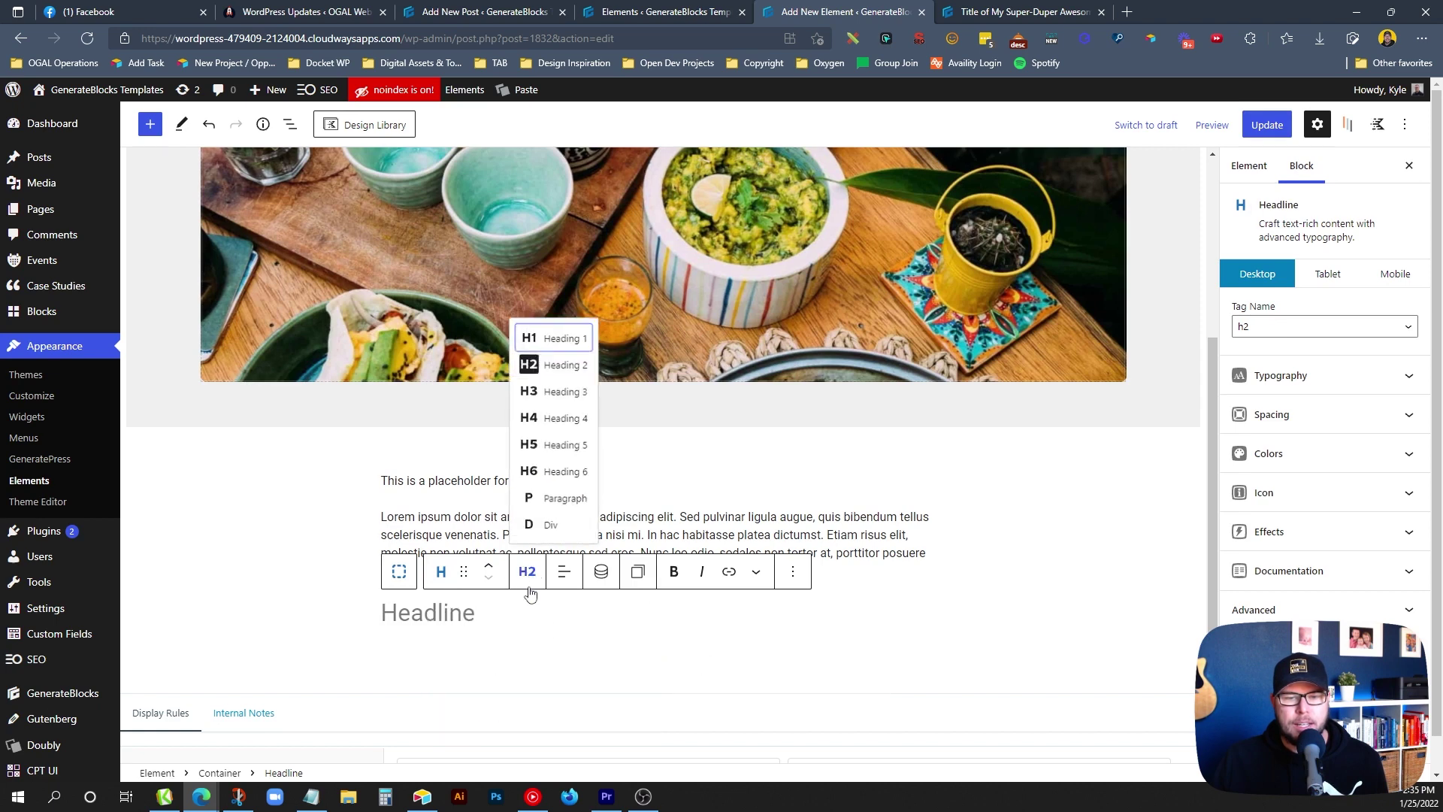
{"action": "left_click", "coordinate": [538, 498]}
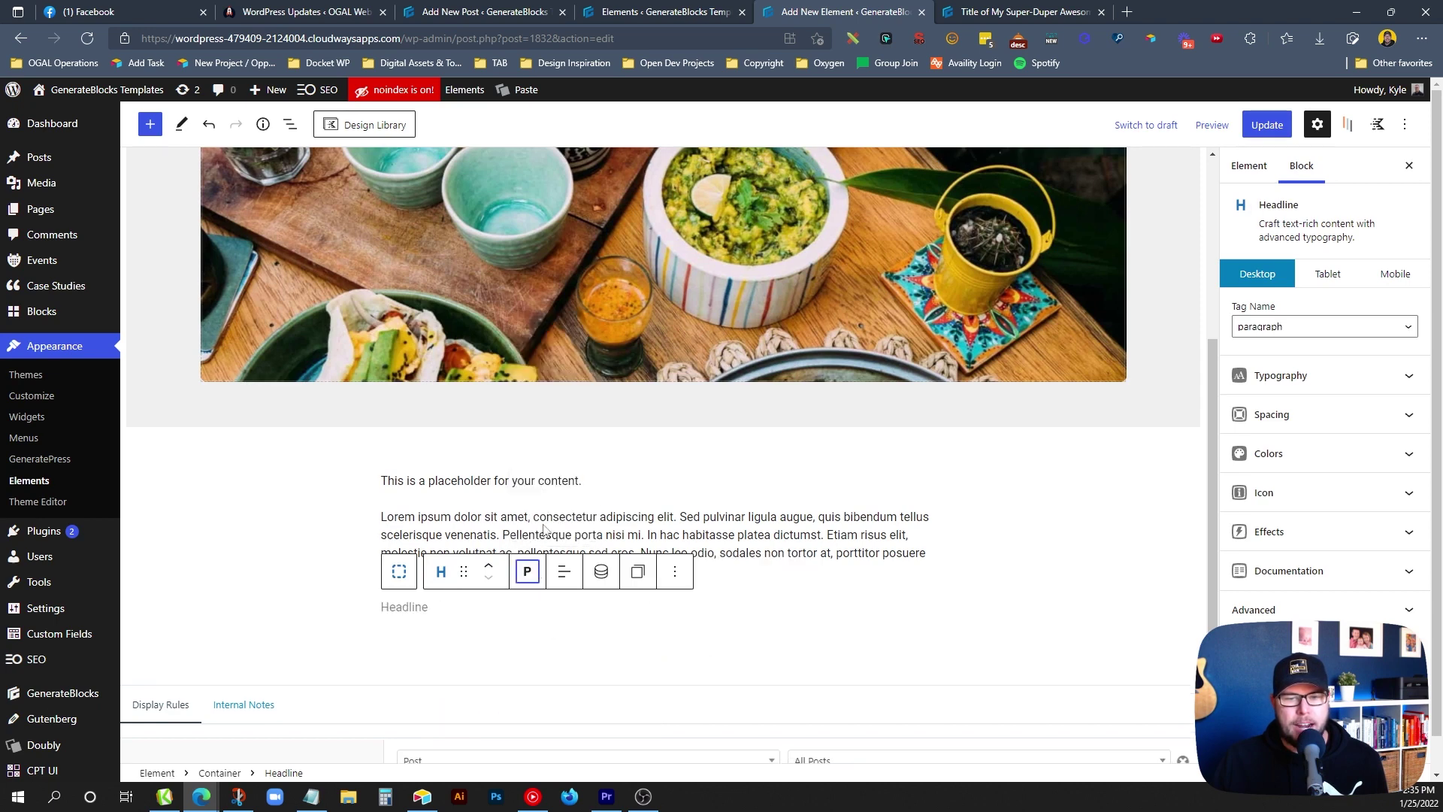
{"action": "left_click", "coordinate": [487, 565]}
Make the paragraph show the Post author name in the accent blue colour, then update the element.
{"action": "left_click", "coordinate": [591, 577]}
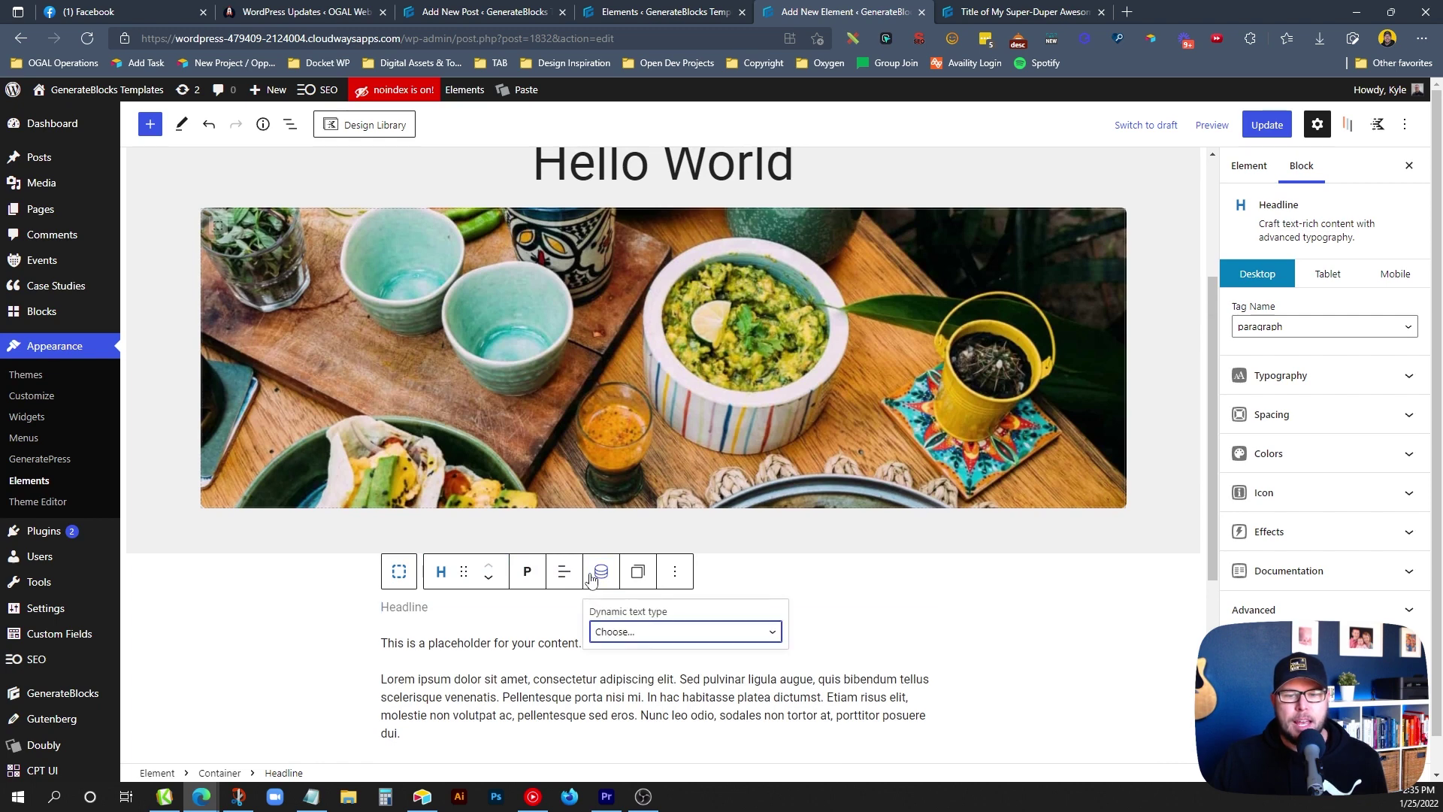
{"action": "left_click", "coordinate": [654, 635]}
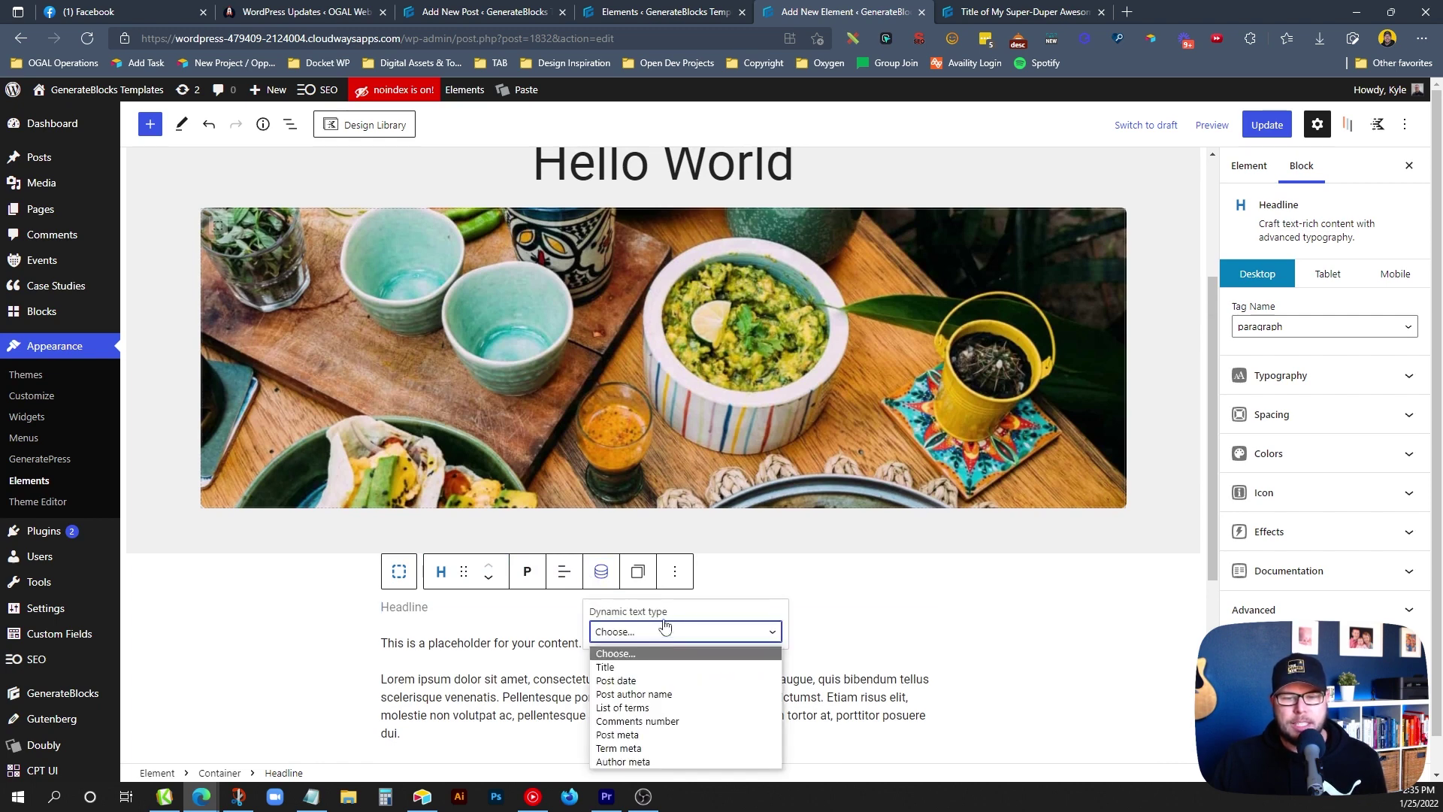
{"action": "left_click", "coordinate": [658, 695]}
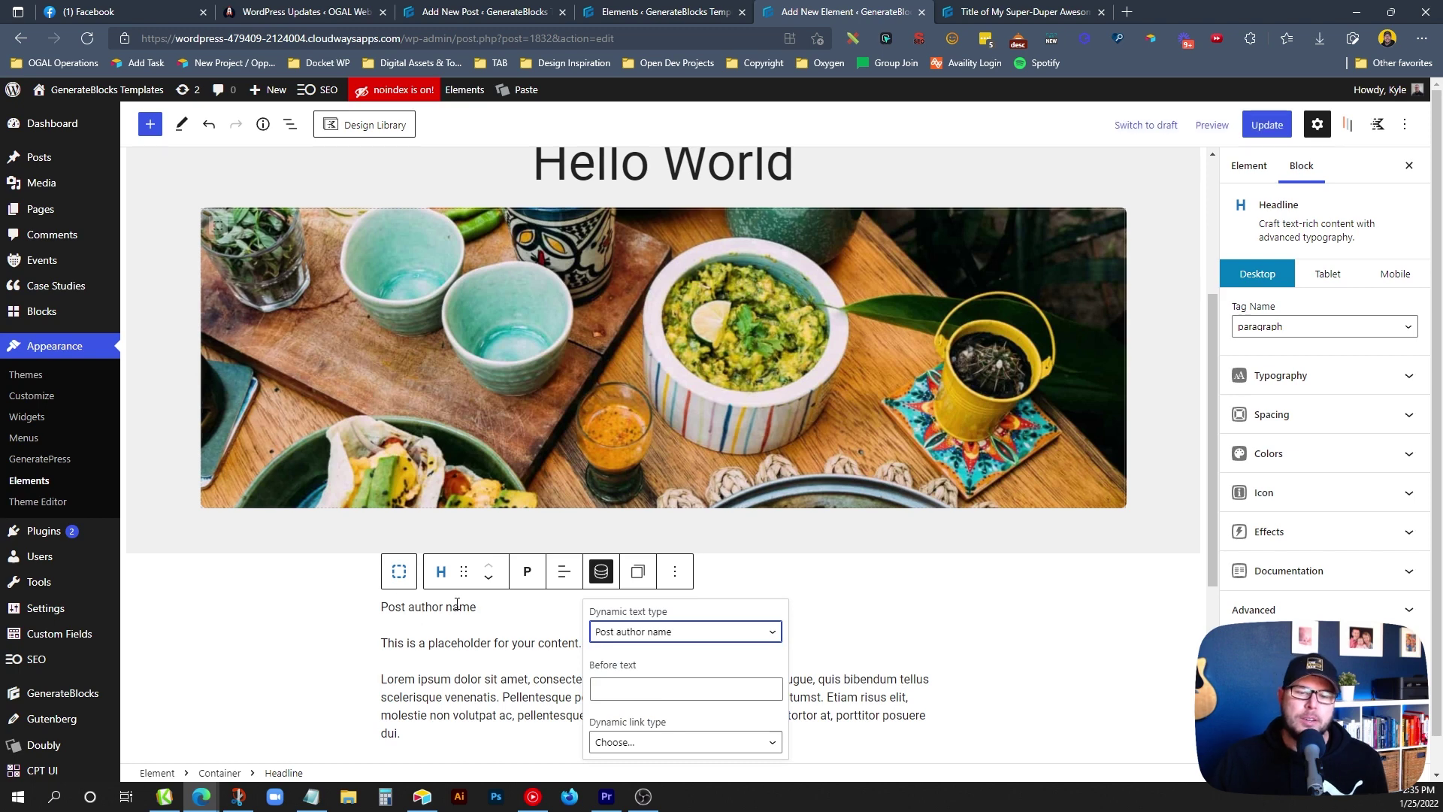
{"action": "left_click", "coordinate": [1334, 454]}
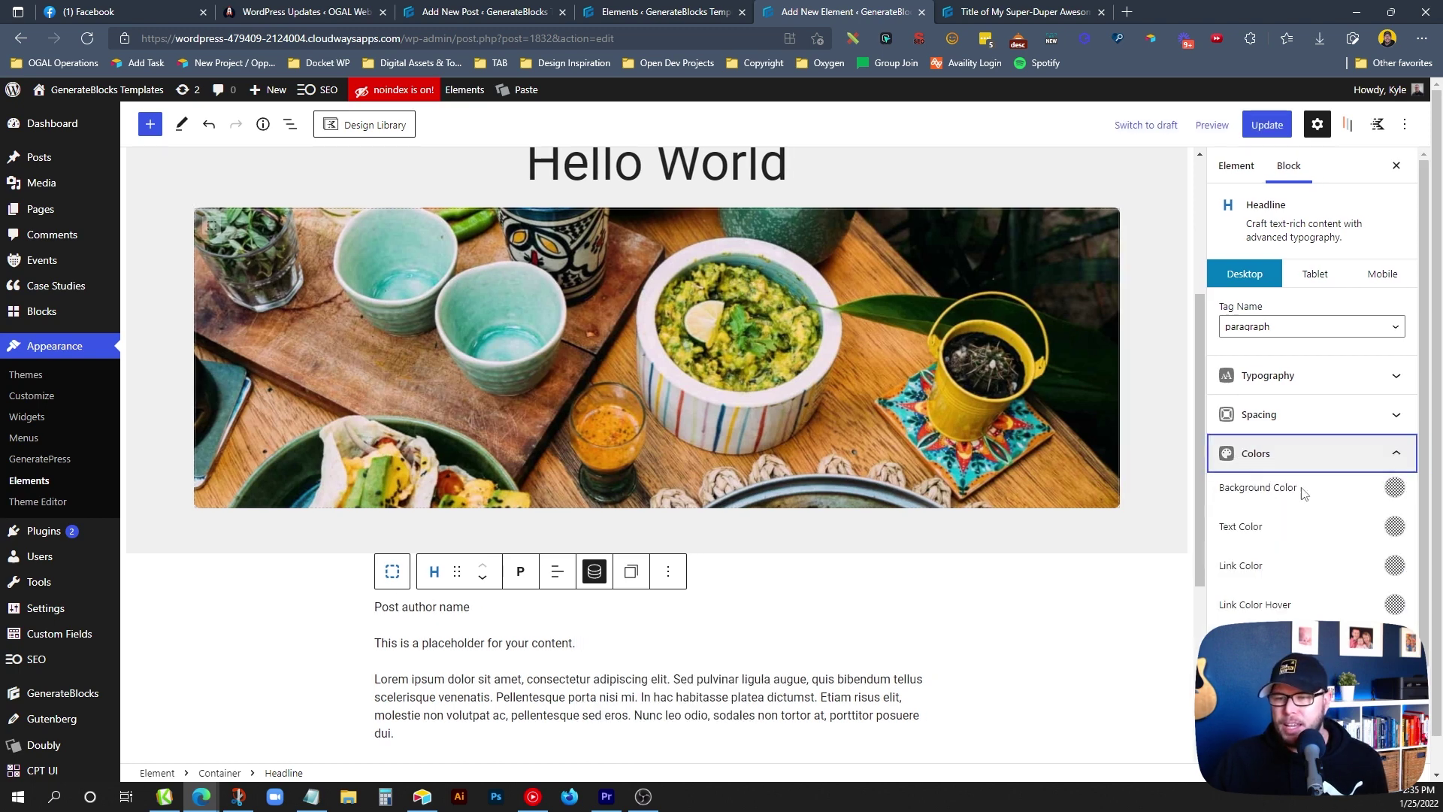
{"action": "left_click", "coordinate": [1395, 526]}
{"action": "left_click", "coordinate": [1372, 456]}
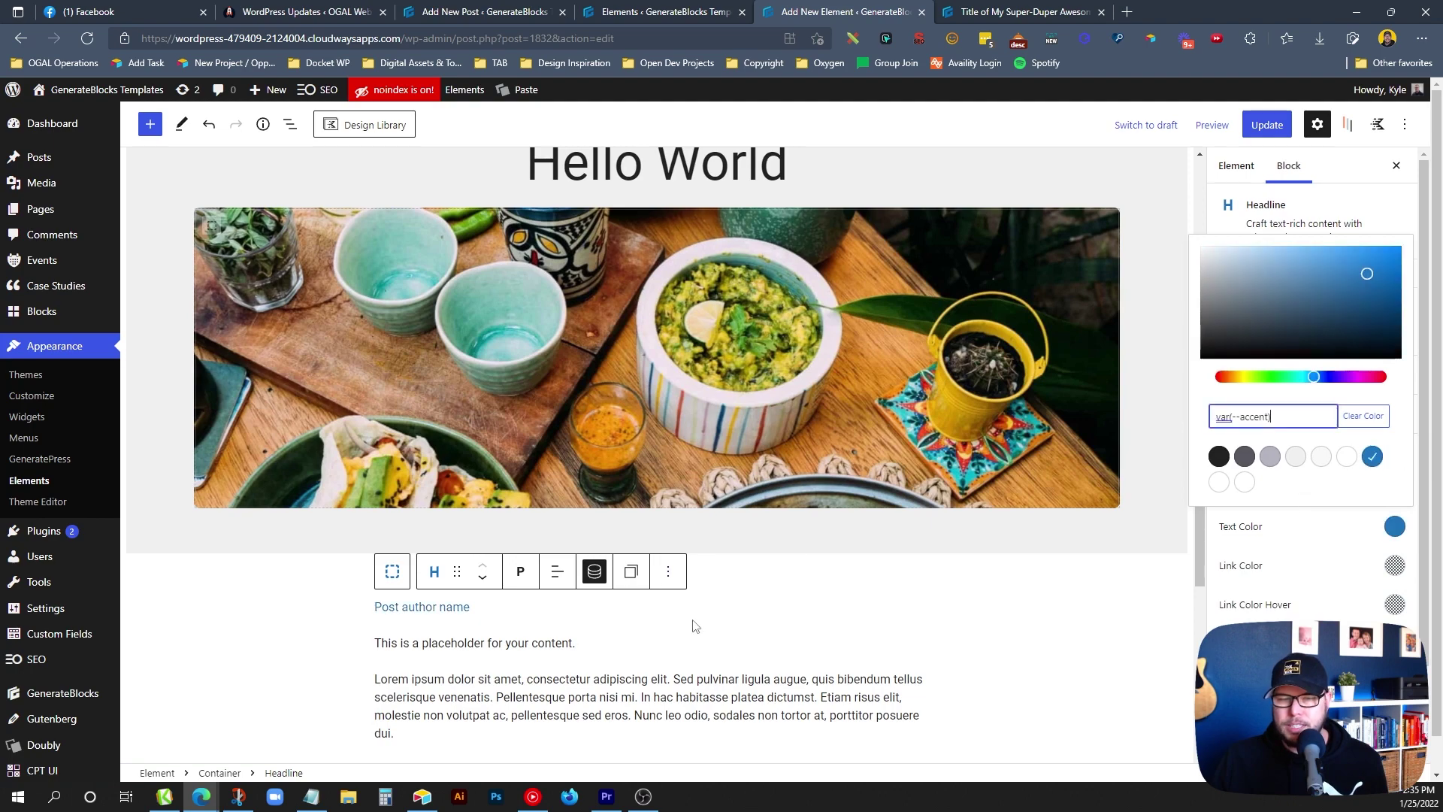
{"action": "left_click", "coordinate": [1268, 125]}
Reload the live post to check the author name above the body text, then return to the element editor.
{"action": "left_click", "coordinate": [1047, 6]}
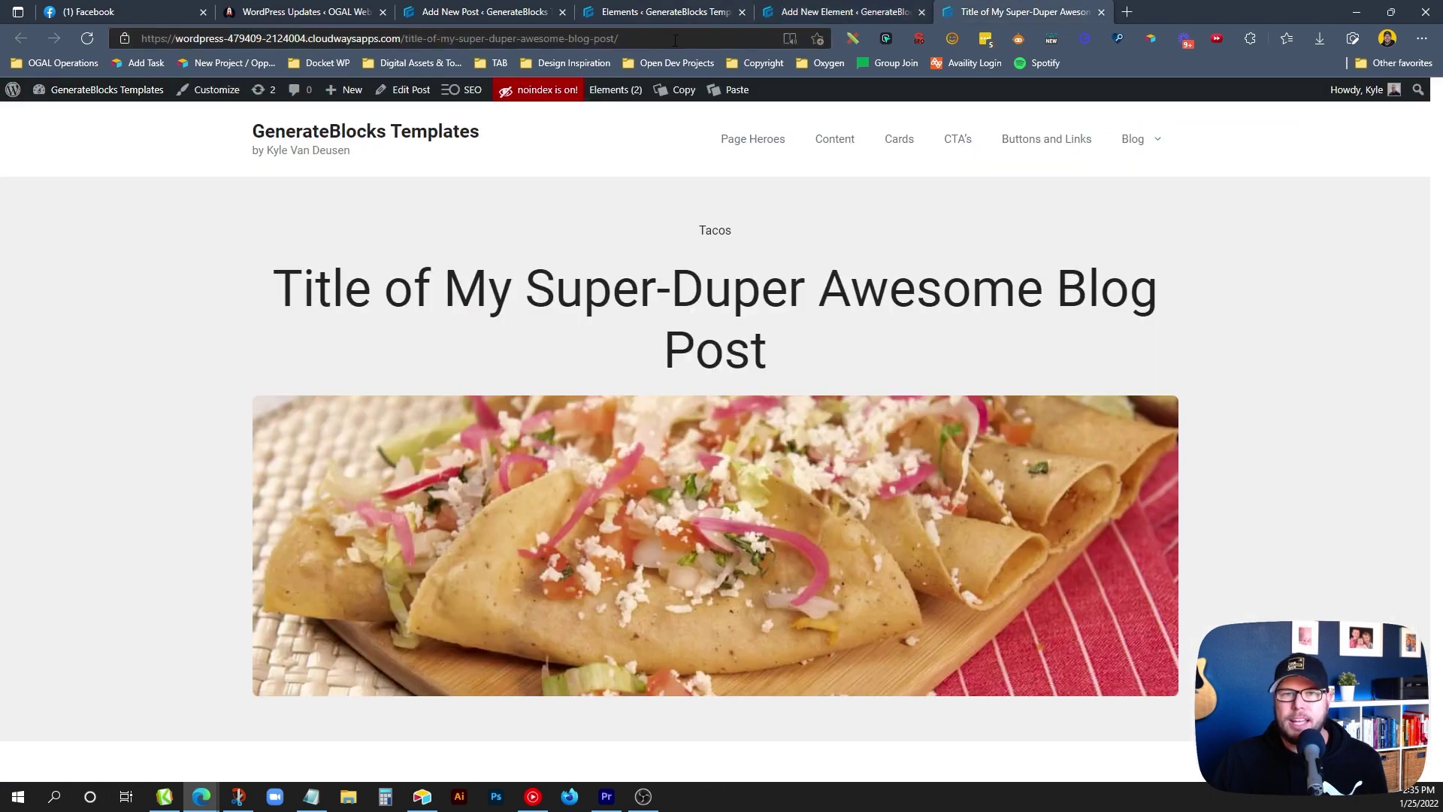
{"action": "key", "text": "ctrl+l"}
{"action": "key", "text": "Return"}
{"action": "scroll", "coordinate": [782, 376], "scroll_direction": "down", "scroll_amount": 7}
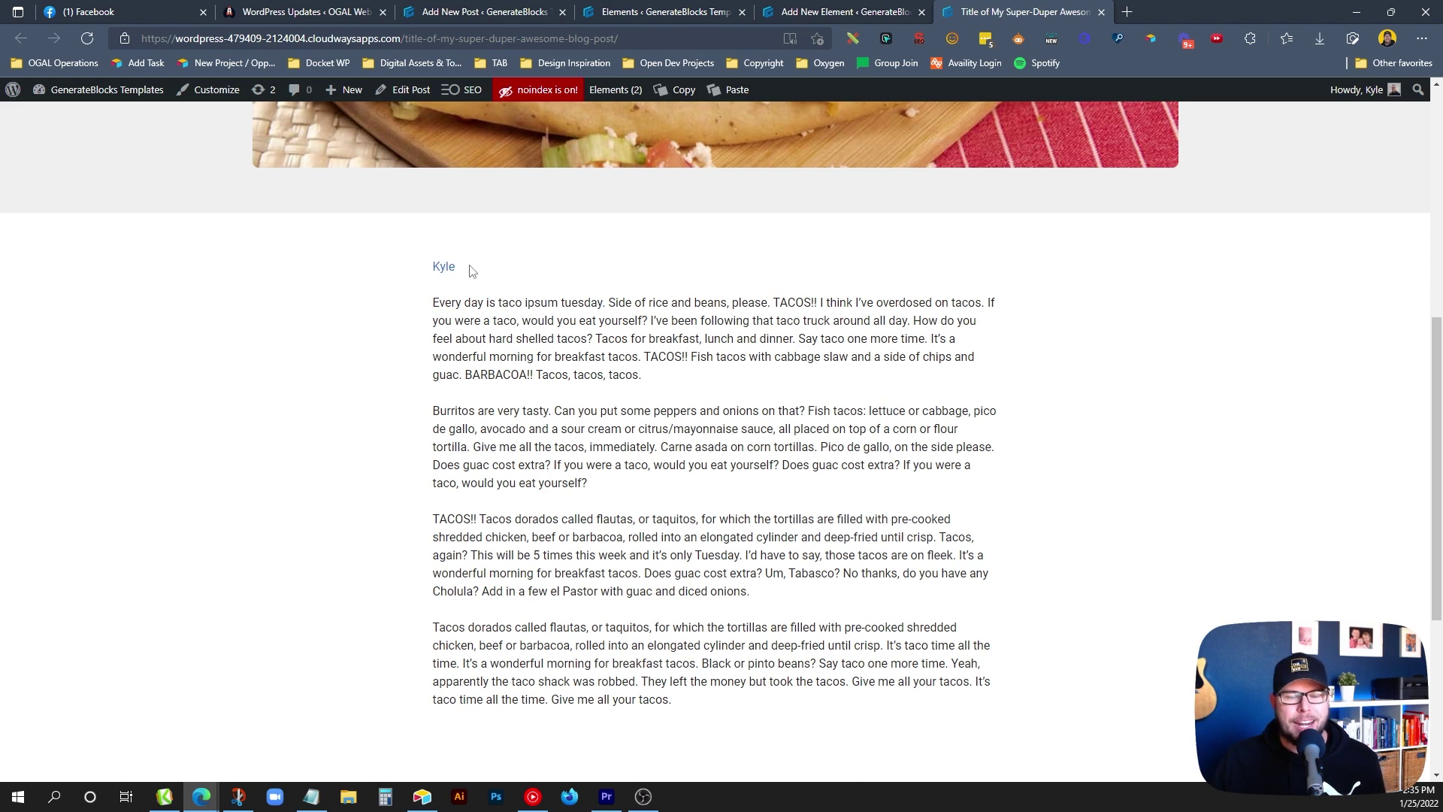
{"action": "left_click", "coordinate": [836, 13]}
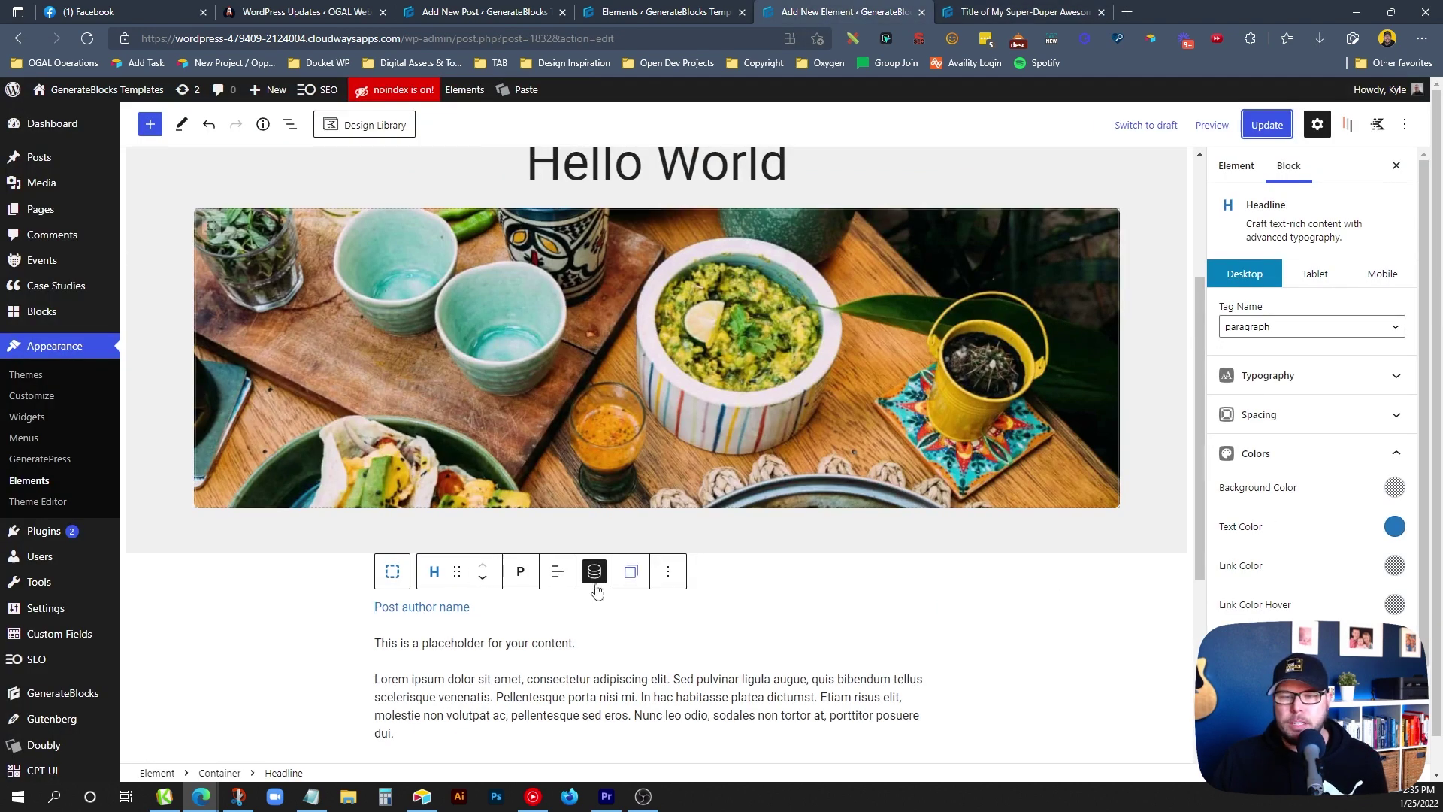
Give the author name line Inline Width and duplicate it as a Post date line.
{"action": "left_click", "coordinate": [1294, 426]}
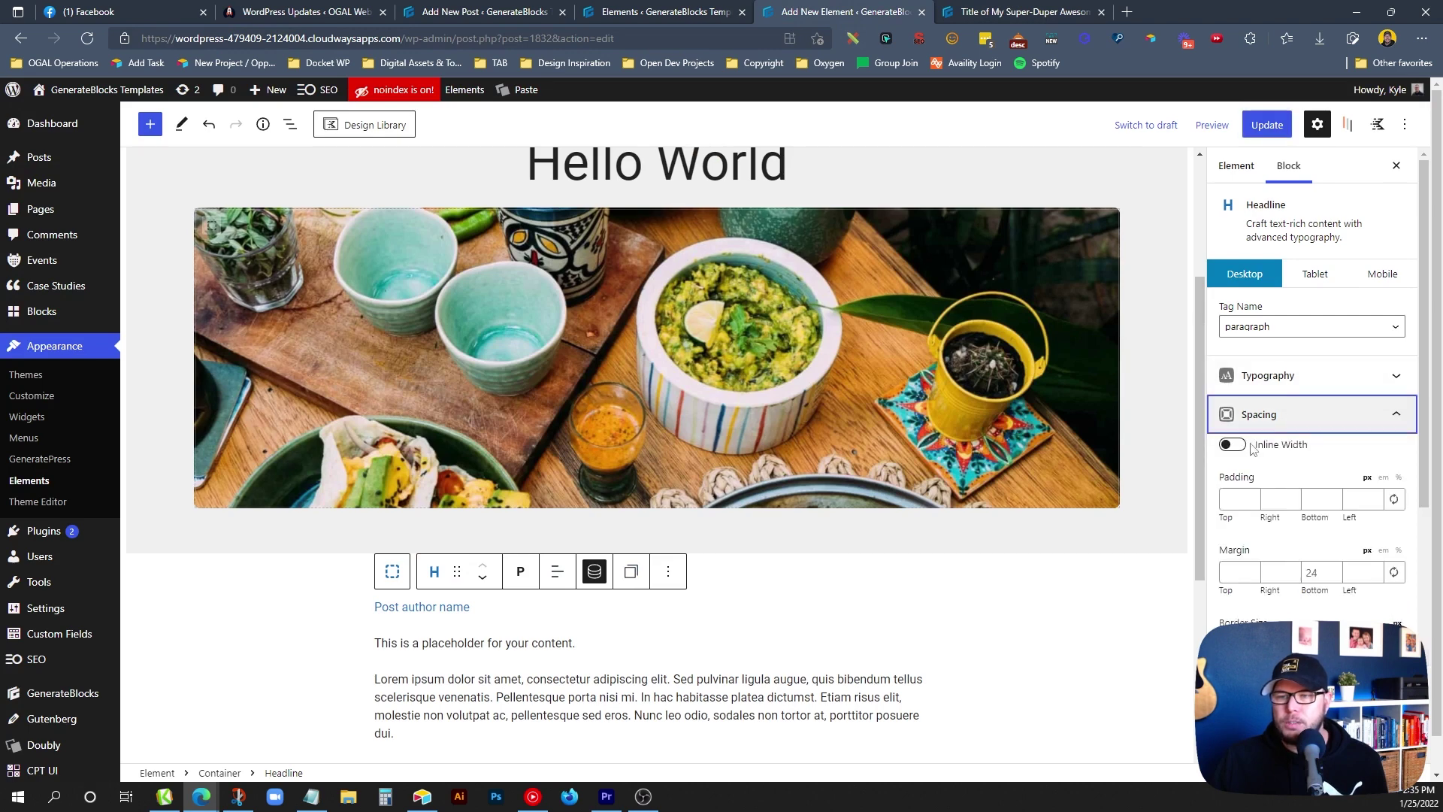
{"action": "left_click", "coordinate": [1232, 444]}
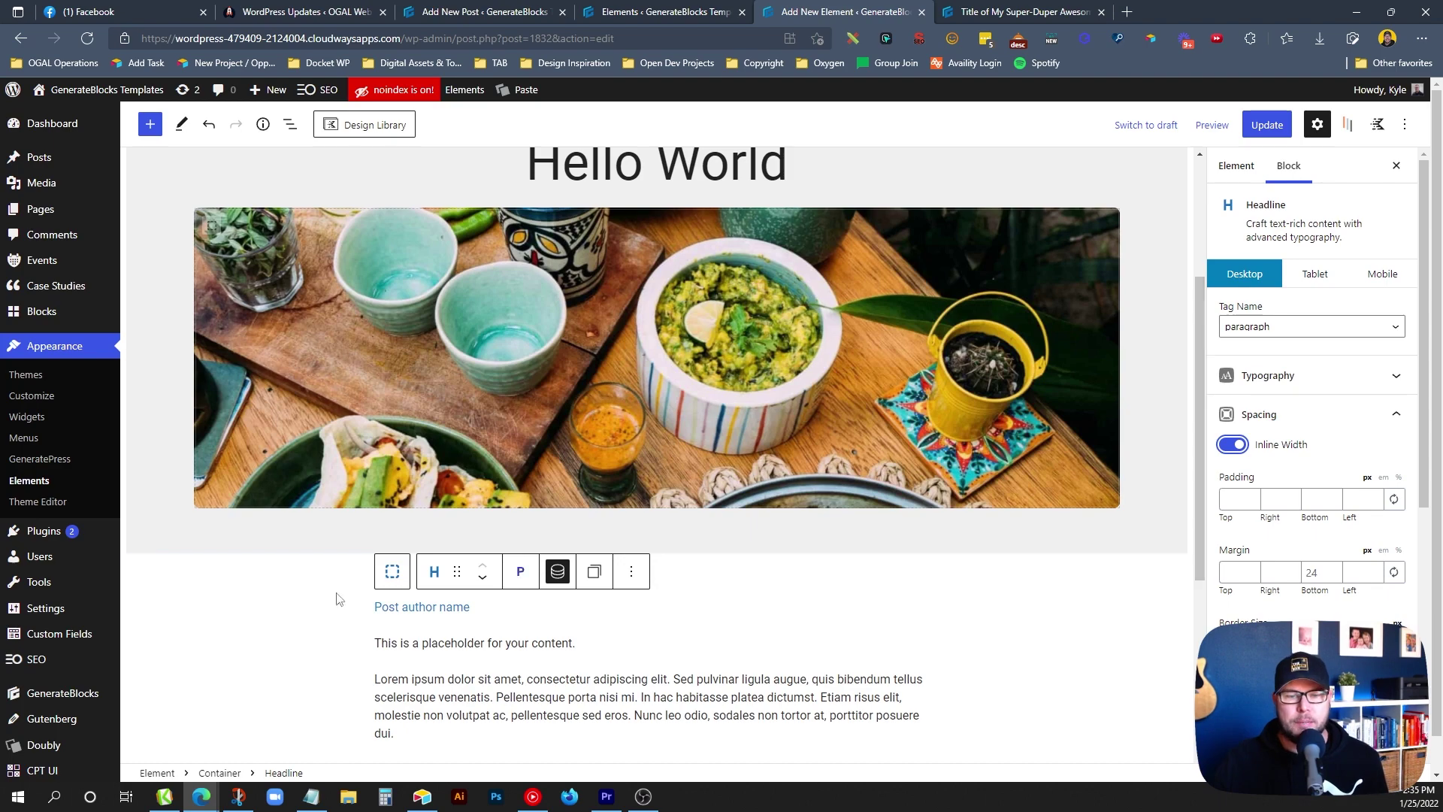
{"action": "left_click", "coordinate": [470, 575]}
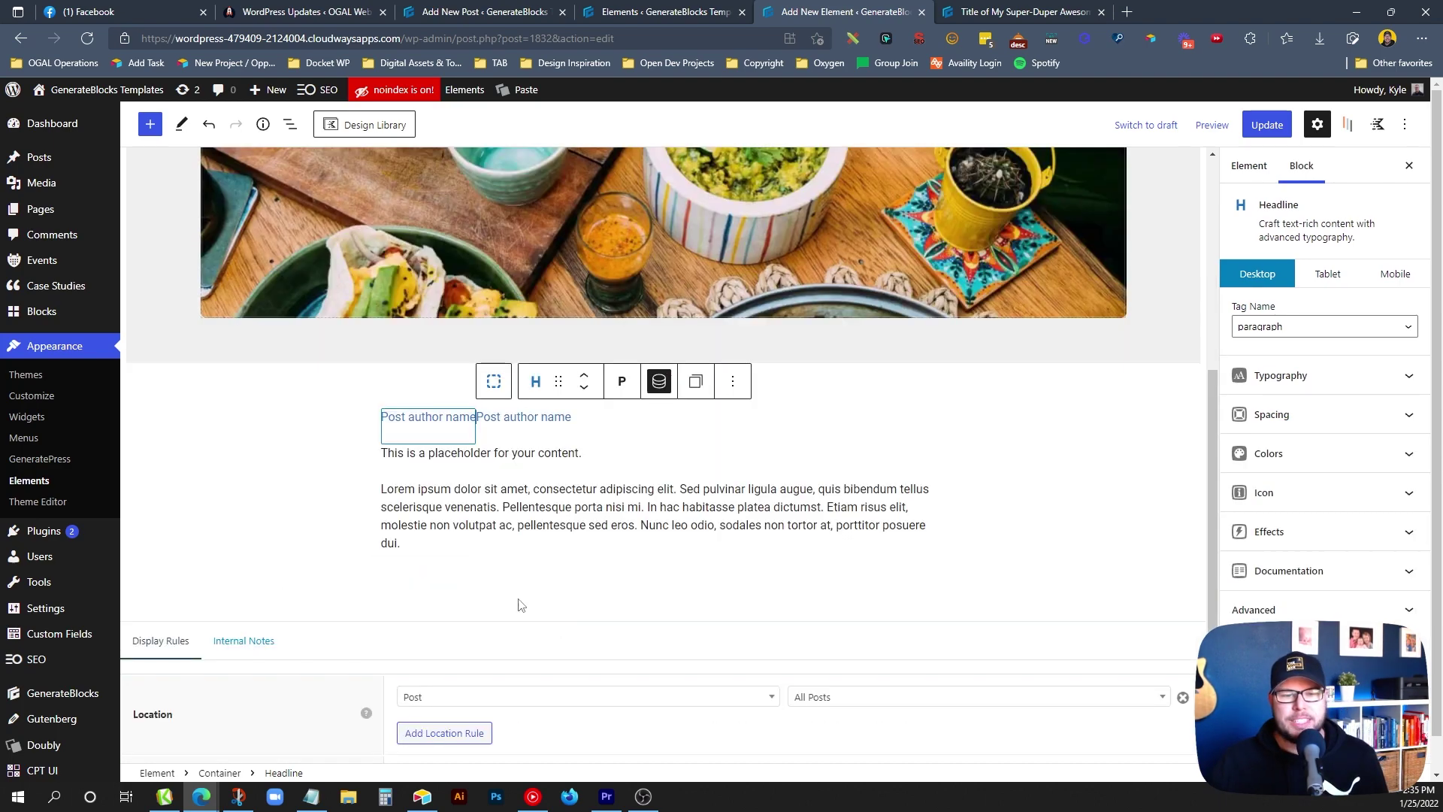
{"action": "left_click", "coordinate": [659, 382]}
{"action": "left_click", "coordinate": [668, 443]}
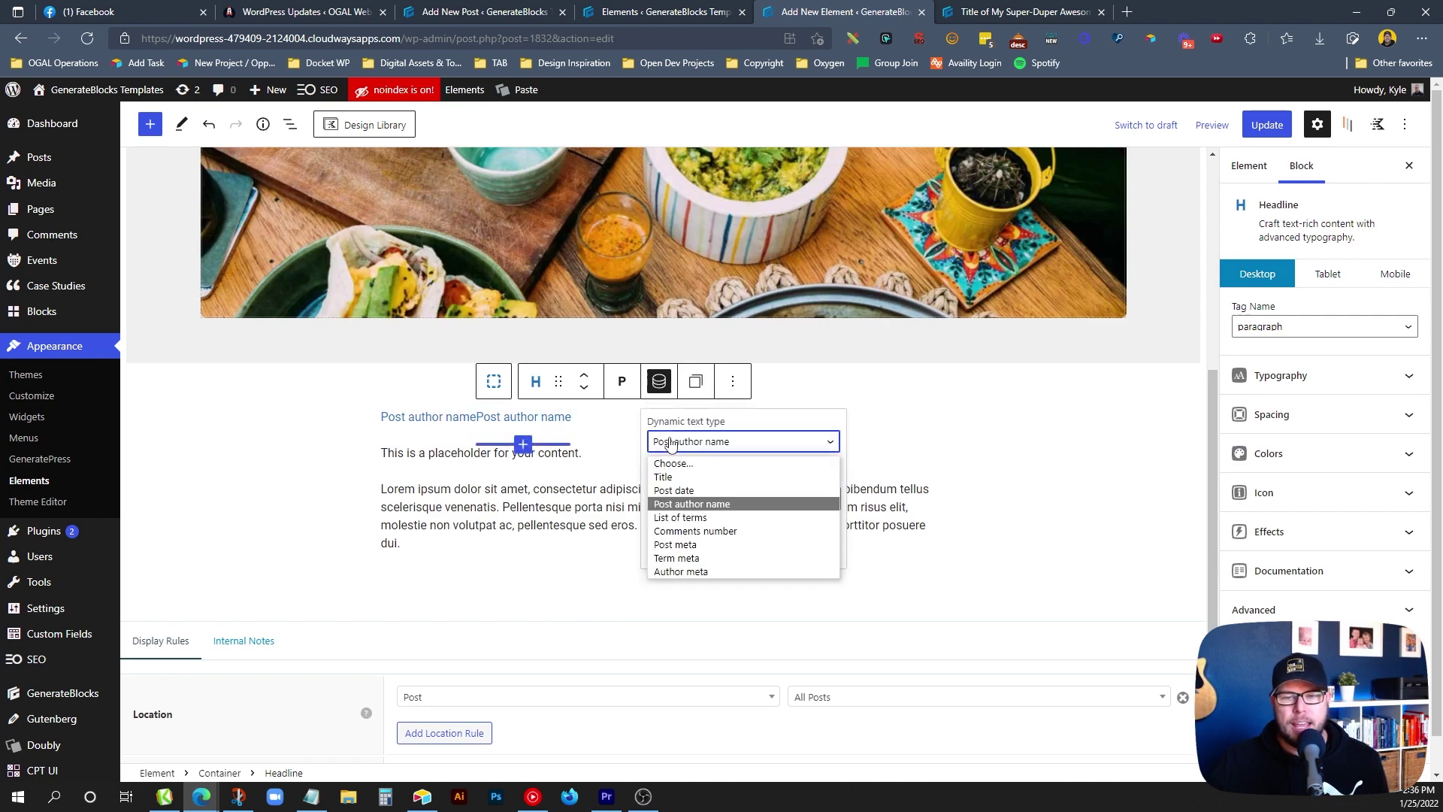
{"action": "left_click", "coordinate": [695, 489]}
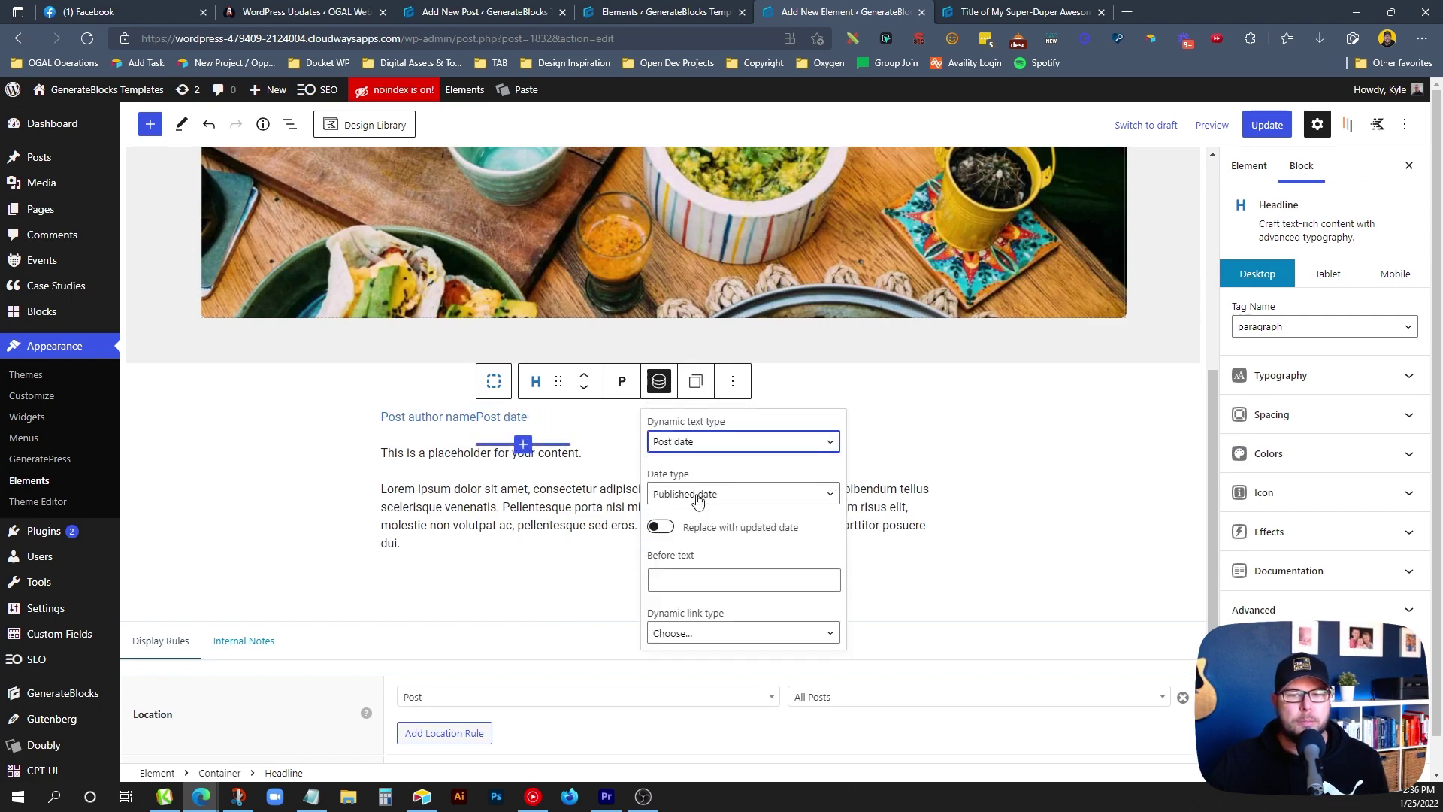
Set the author name line's right margin to 16 px and update the element.
{"action": "left_click", "coordinate": [441, 416]}
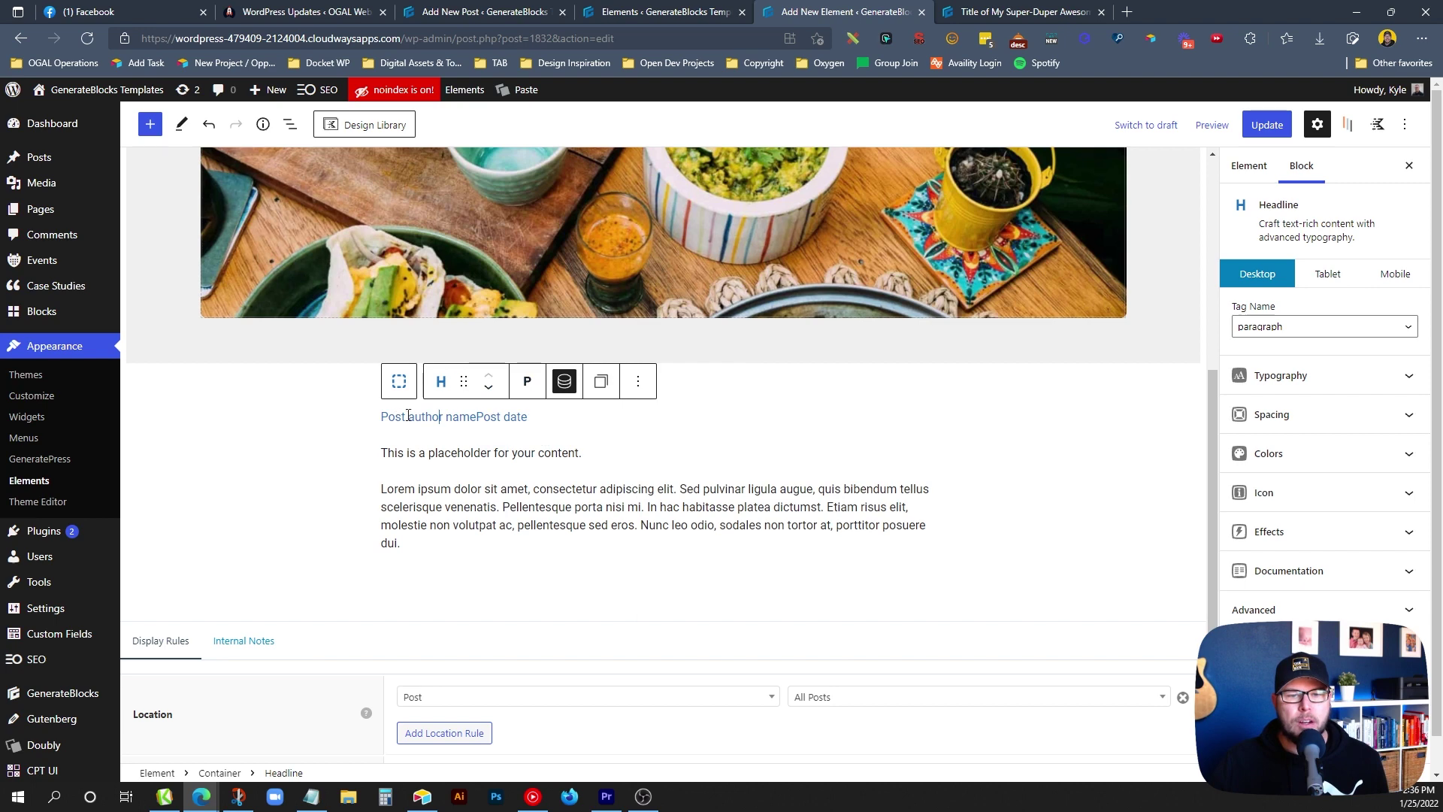
{"action": "left_click", "coordinate": [1254, 414]}
{"action": "left_click", "coordinate": [1283, 572]}
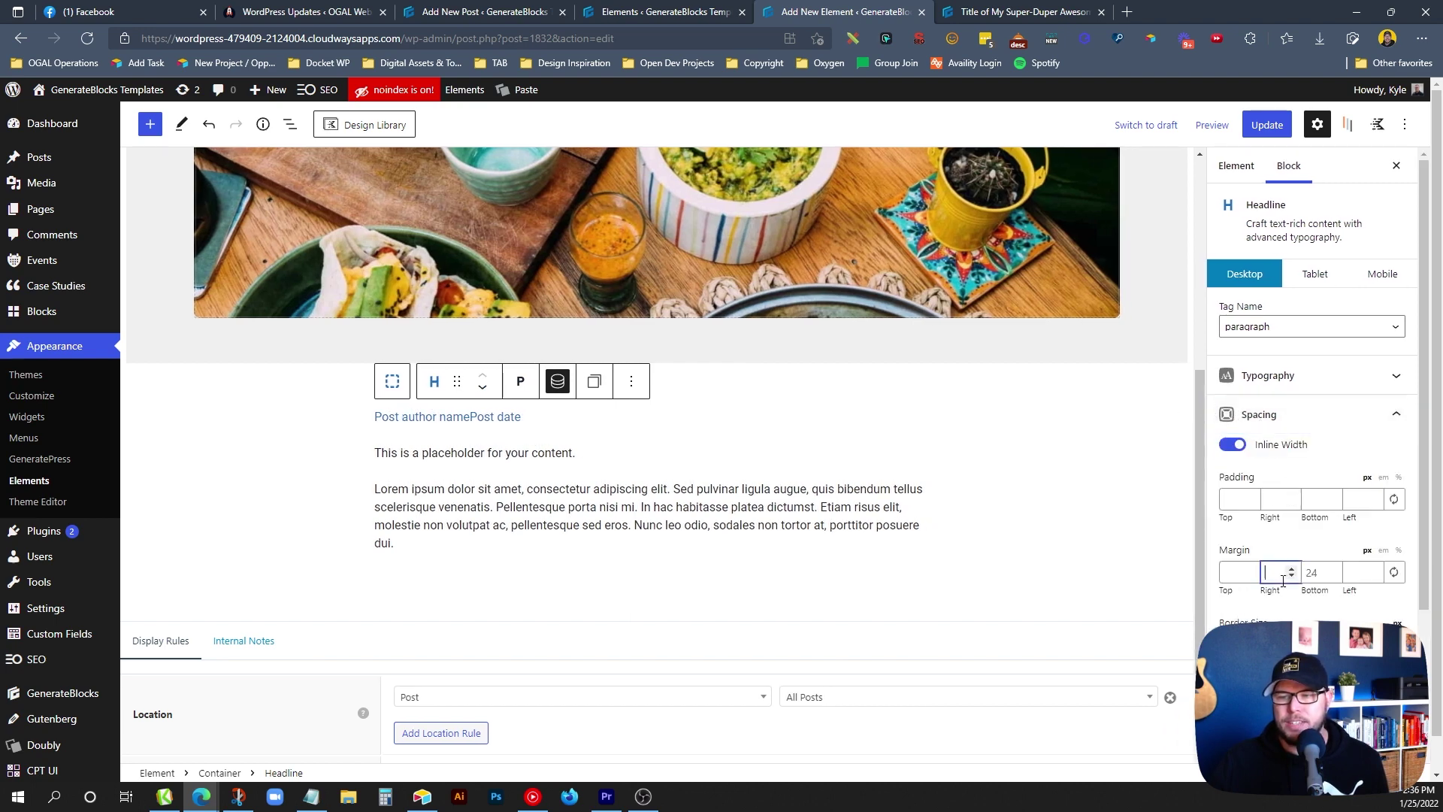
{"action": "type", "text": "16"}
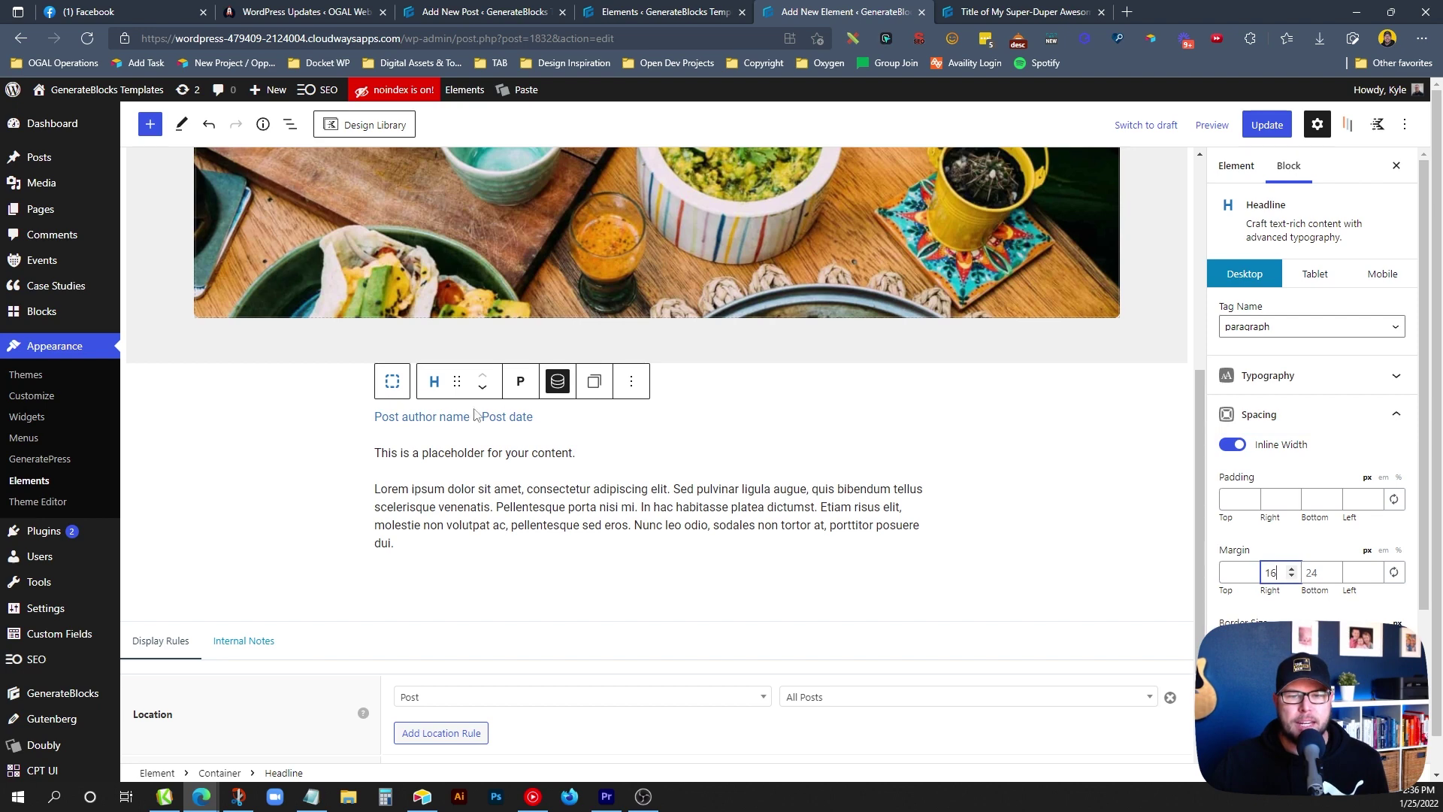
{"action": "left_click", "coordinate": [1267, 124]}
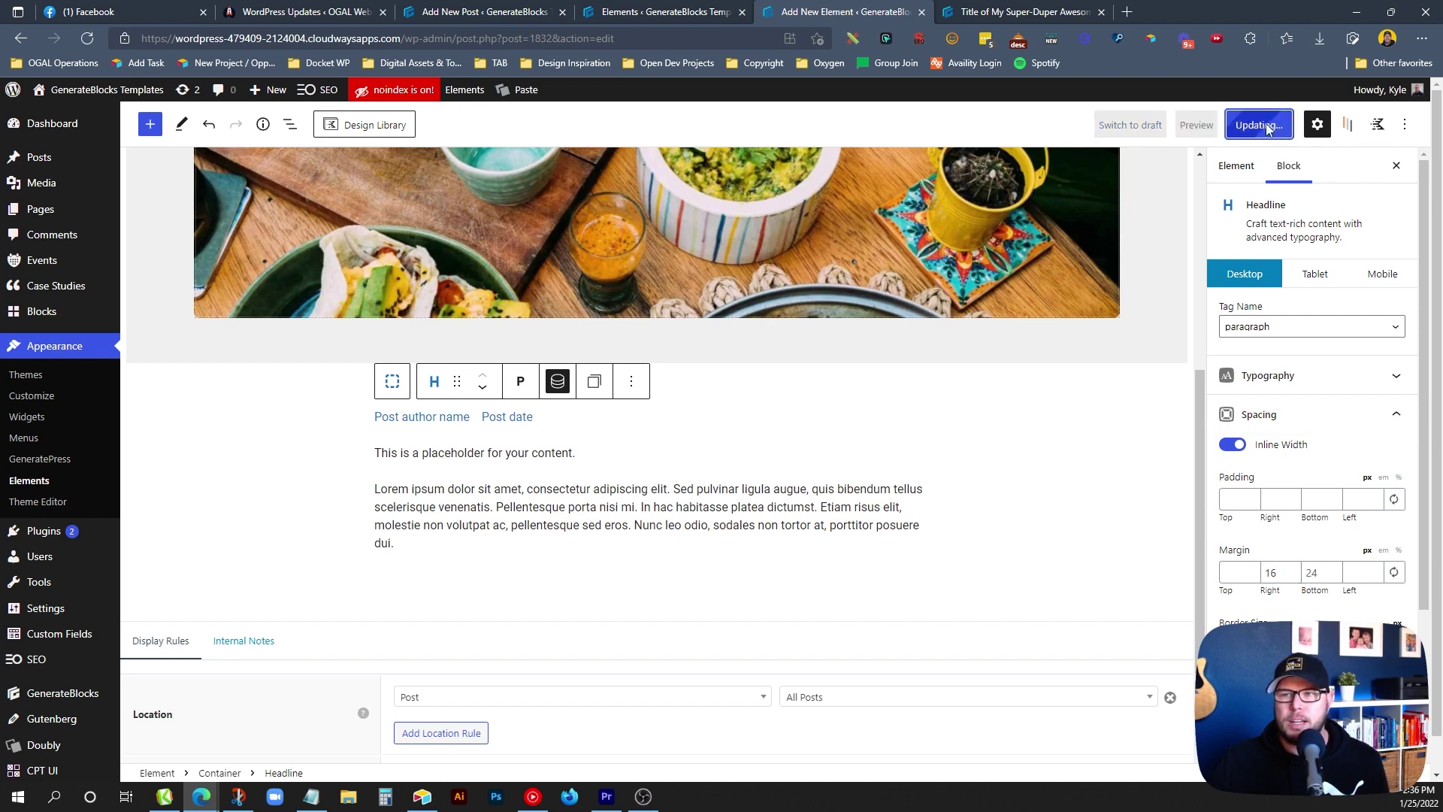
Reload the live post and check the byline pairing the author name with January 25, 2022.
{"action": "left_click", "coordinate": [989, 14]}
{"action": "left_click", "coordinate": [752, 36]}
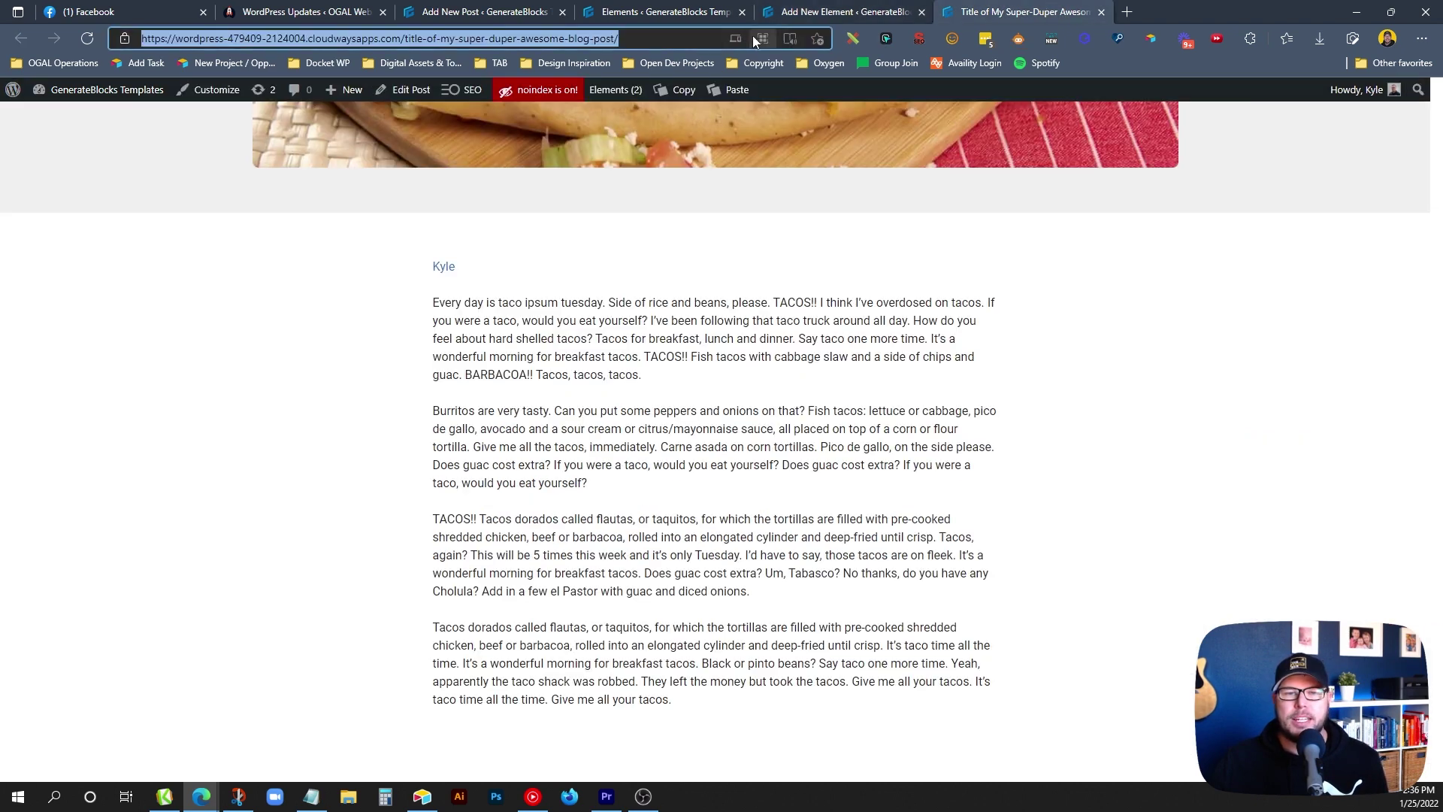
{"action": "key", "text": "Return"}
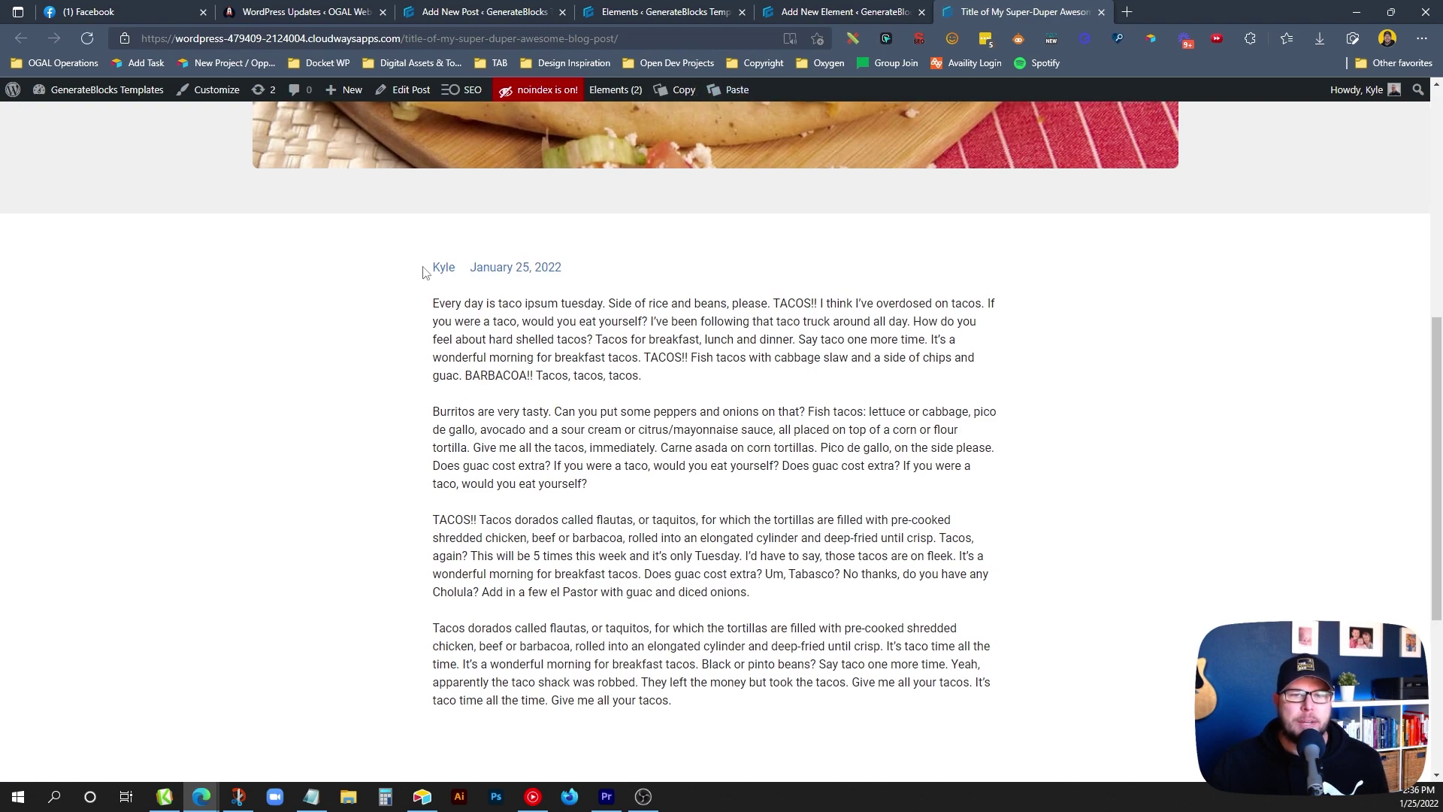
{"action": "left_click_drag", "start_coordinate": [521, 267], "coordinate": [610, 272]}
{"action": "left_click", "coordinate": [611, 272]}
{"action": "scroll", "coordinate": [610, 272], "scroll_direction": "down", "scroll_amount": 3}
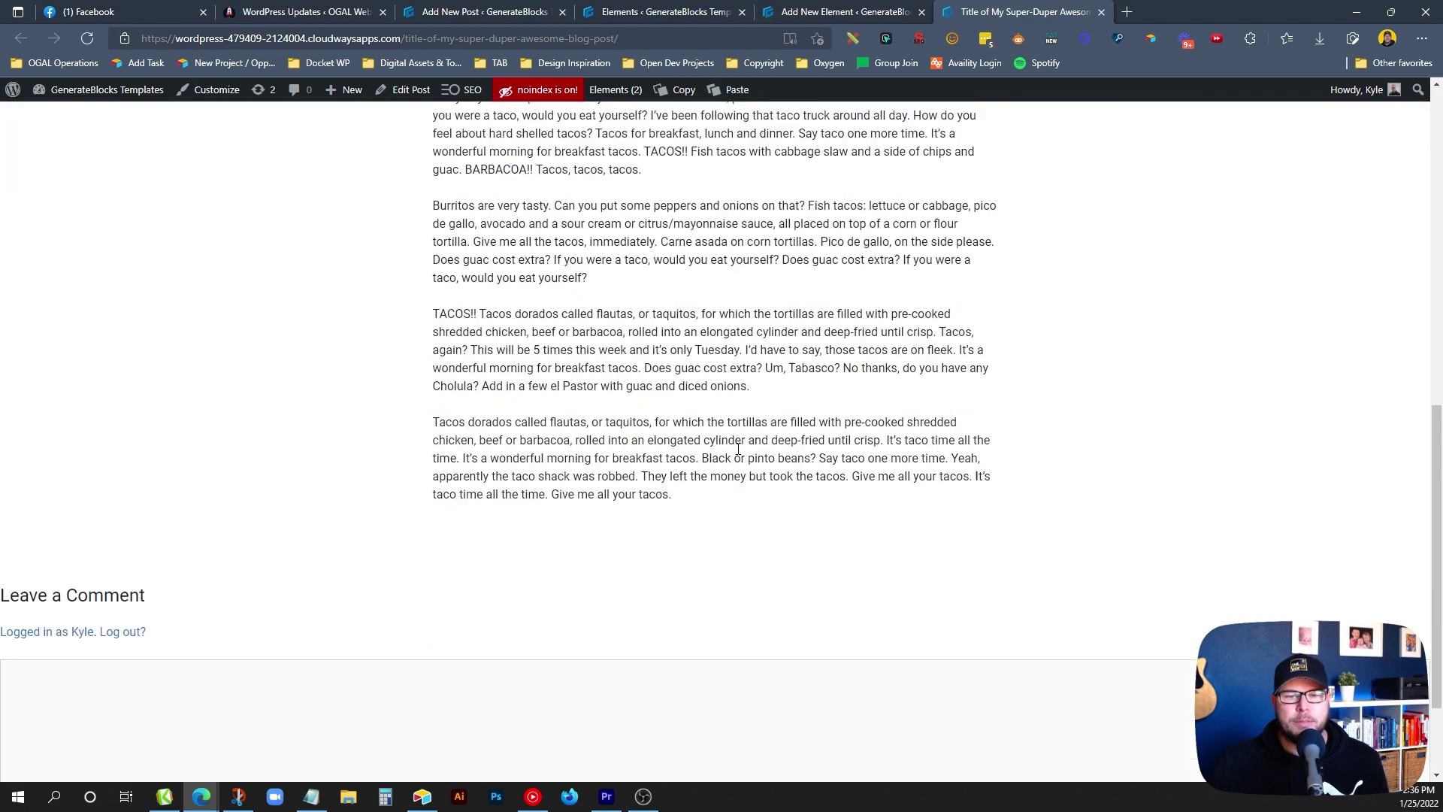
{"action": "scroll", "coordinate": [791, 482], "scroll_direction": "up", "scroll_amount": 8}
{"action": "scroll", "coordinate": [791, 483], "scroll_direction": "down", "scroll_amount": 3}
{"action": "scroll", "coordinate": [790, 482], "scroll_direction": "up", "scroll_amount": 4}
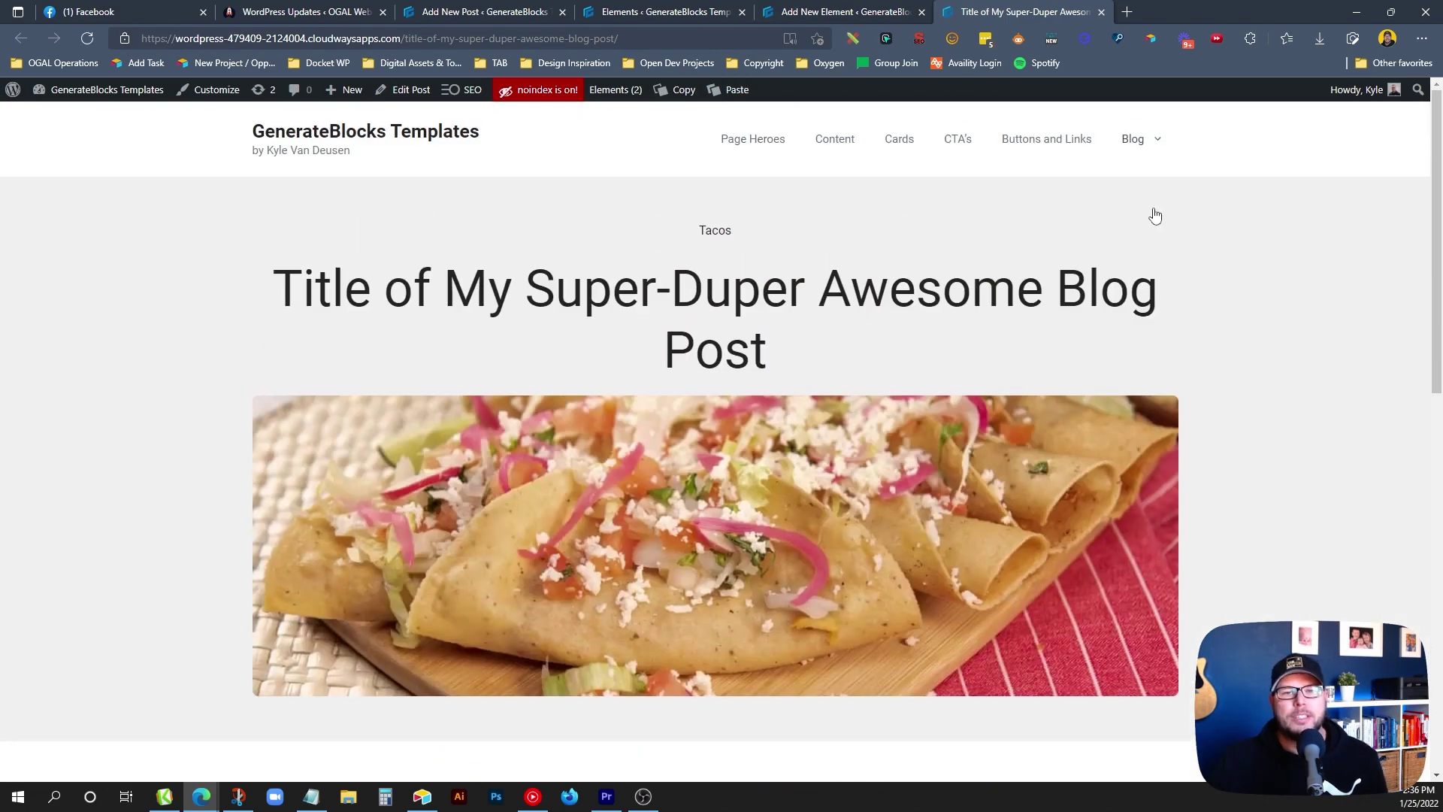
{"action": "mouse_move", "coordinate": [1135, 138]}
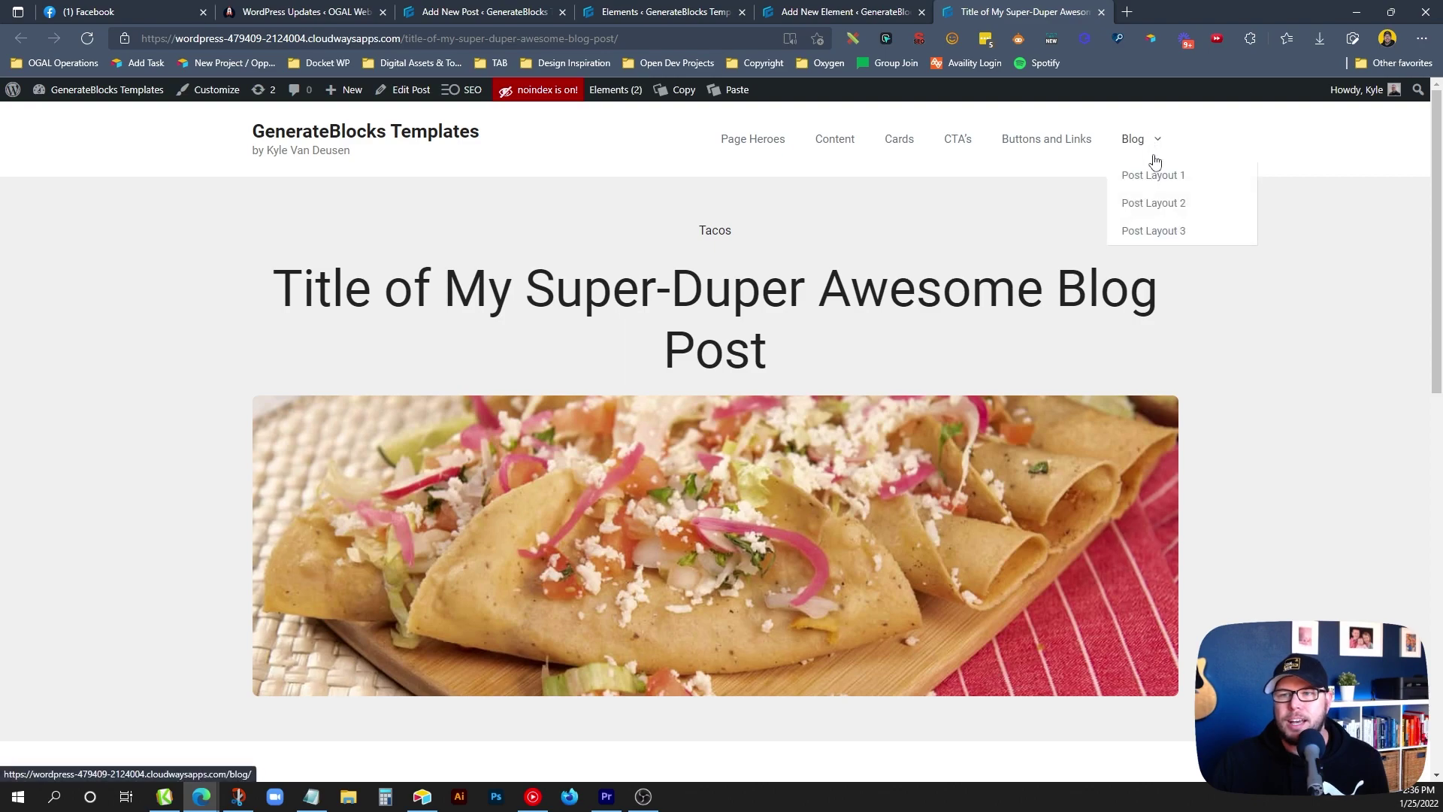
View the Post Layout 1 and Post Layout 2 example posts from the Blog menu.
{"action": "left_click", "coordinate": [1159, 181]}
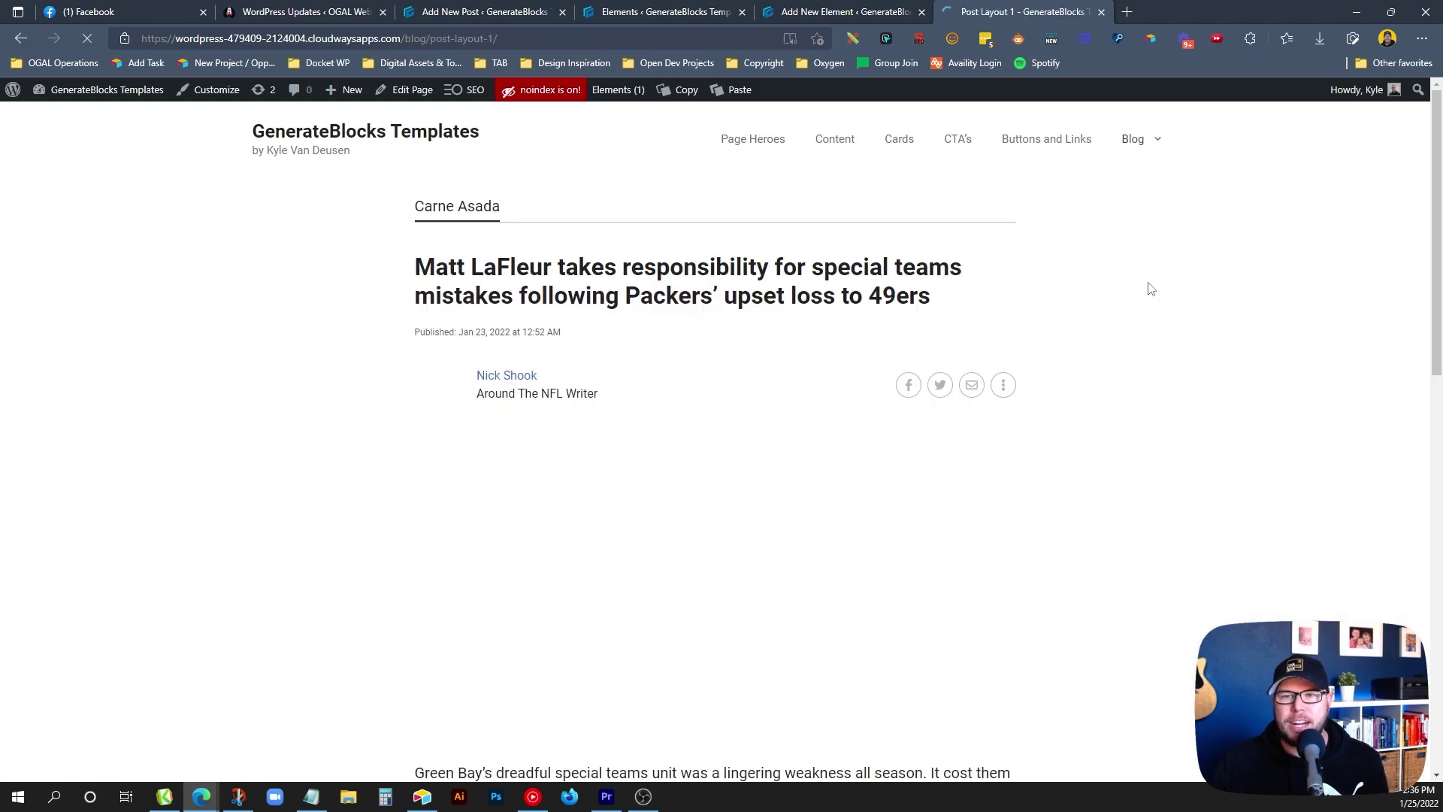
{"action": "scroll", "coordinate": [1129, 323], "scroll_direction": "down", "scroll_amount": 10}
{"action": "scroll", "coordinate": [1129, 329], "scroll_direction": "up", "scroll_amount": 10}
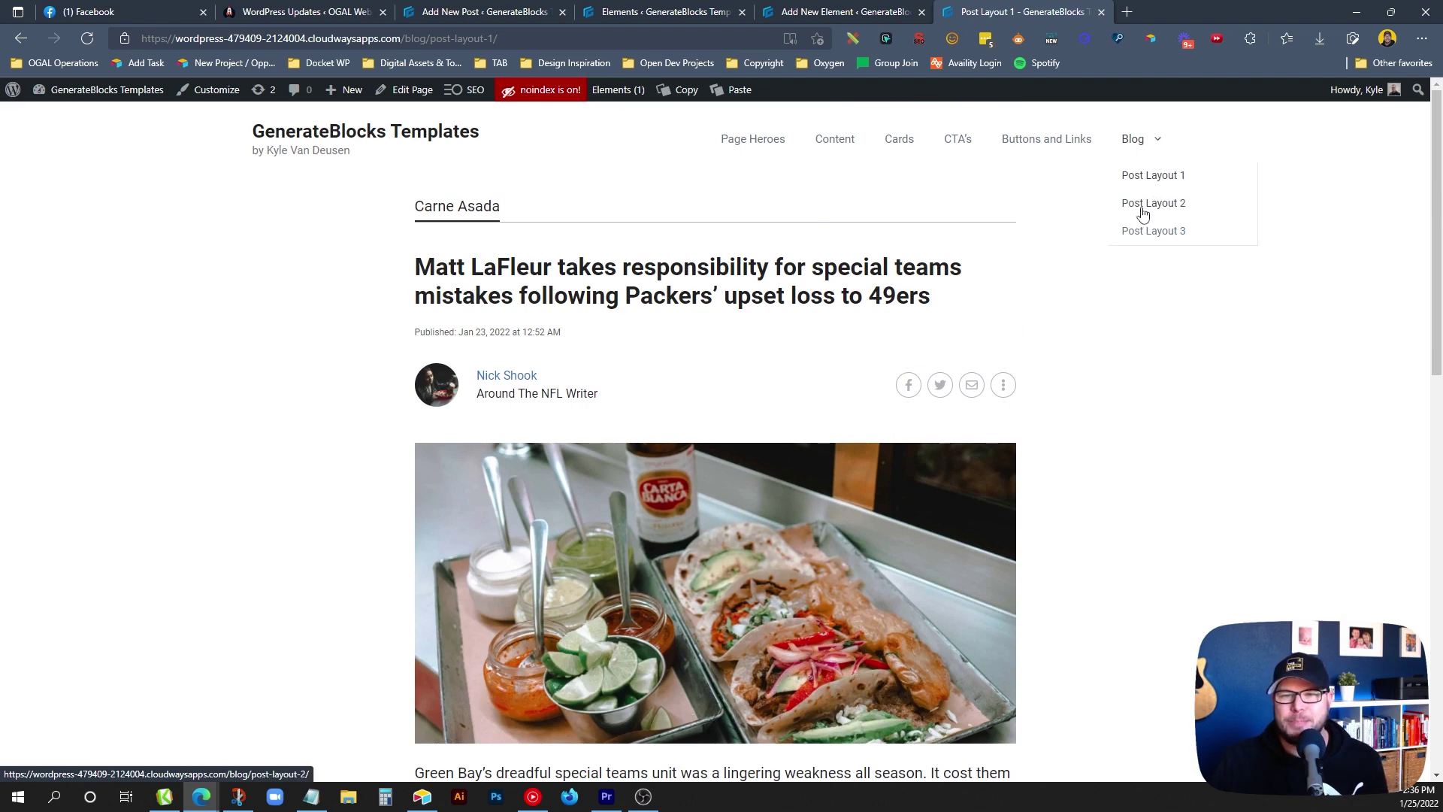
{"action": "left_click", "coordinate": [1141, 214]}
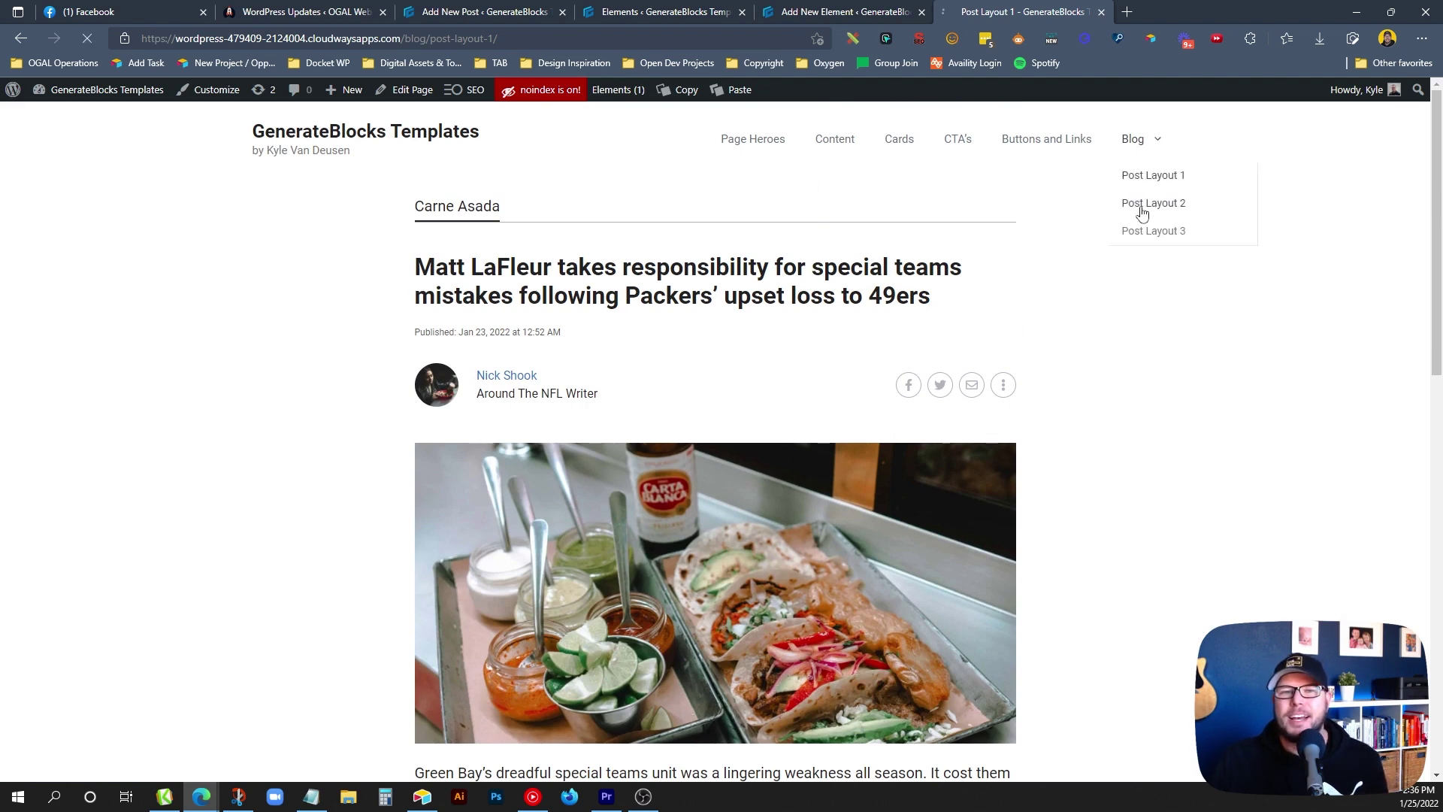
{"action": "scroll", "coordinate": [1141, 248], "scroll_direction": "down", "scroll_amount": 5}
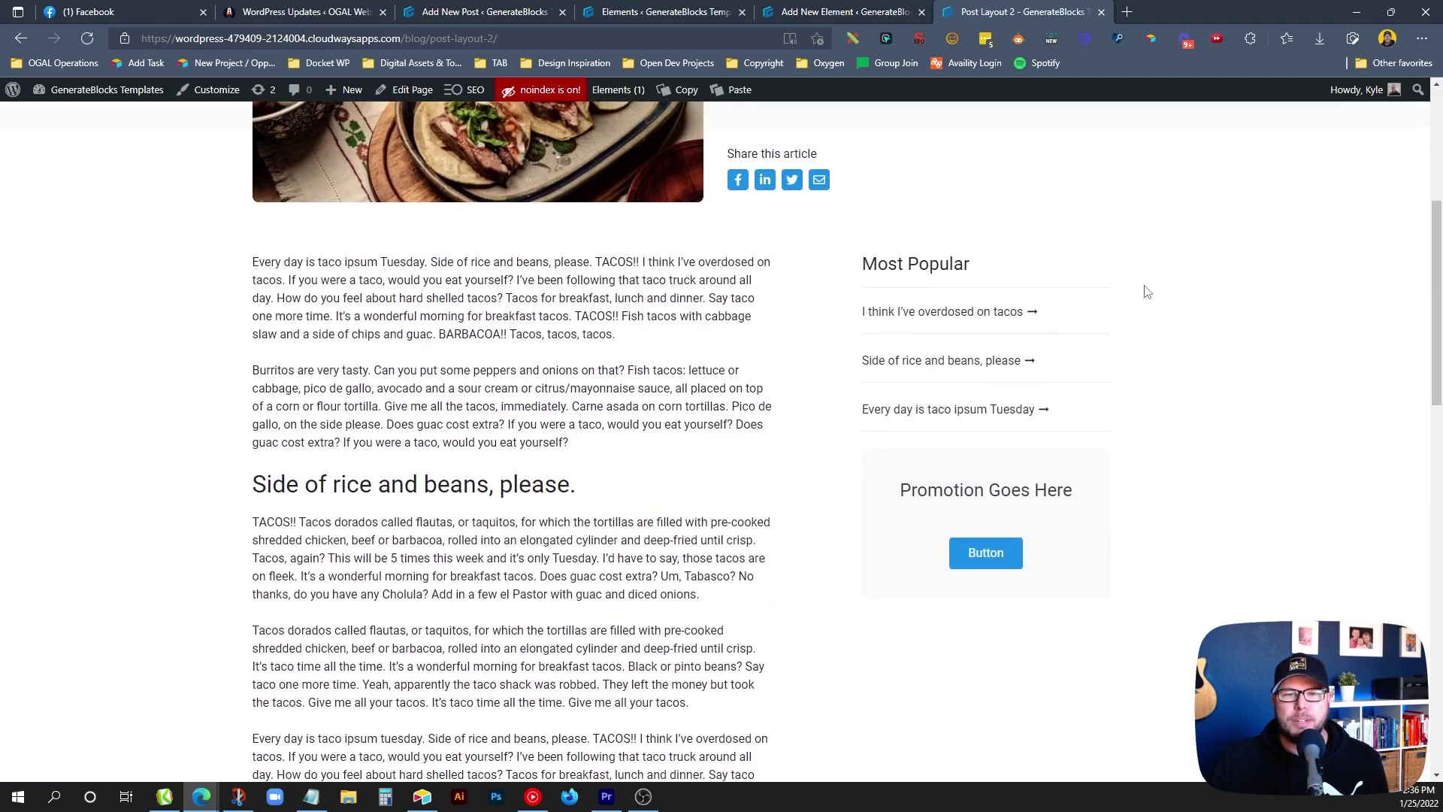
{"action": "scroll", "coordinate": [1052, 289], "scroll_direction": "up", "scroll_amount": 5}
{"action": "scroll", "coordinate": [675, 292], "scroll_direction": "down", "scroll_amount": 6}
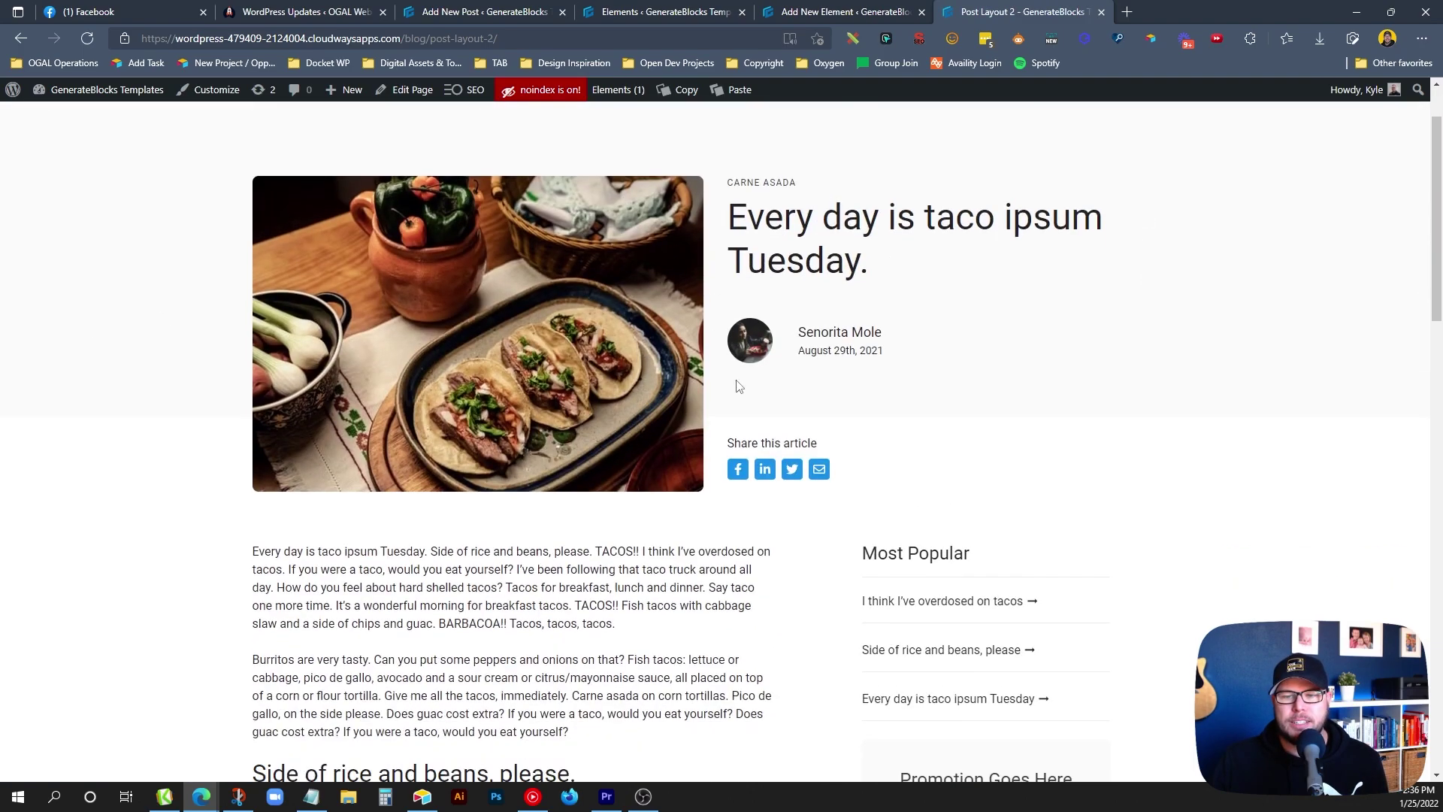
{"action": "scroll", "coordinate": [934, 331], "scroll_direction": "up", "scroll_amount": 5}
{"action": "scroll", "coordinate": [1094, 233], "scroll_direction": "up", "scroll_amount": 1}
Open the Post Layout 3 example post and look over its taco banner layout.
{"action": "mouse_move", "coordinate": [1130, 145]}
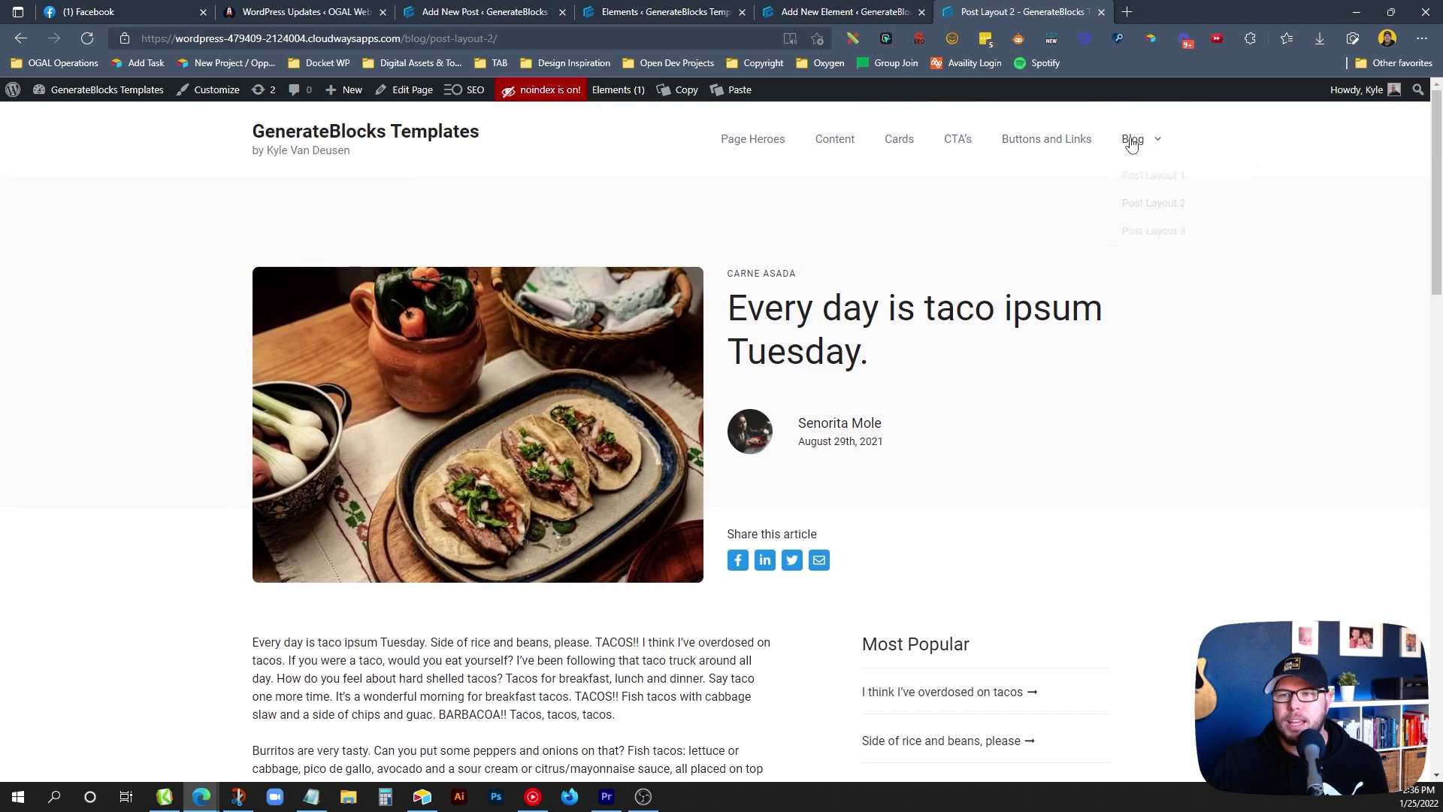
{"action": "left_click", "coordinate": [1136, 230]}
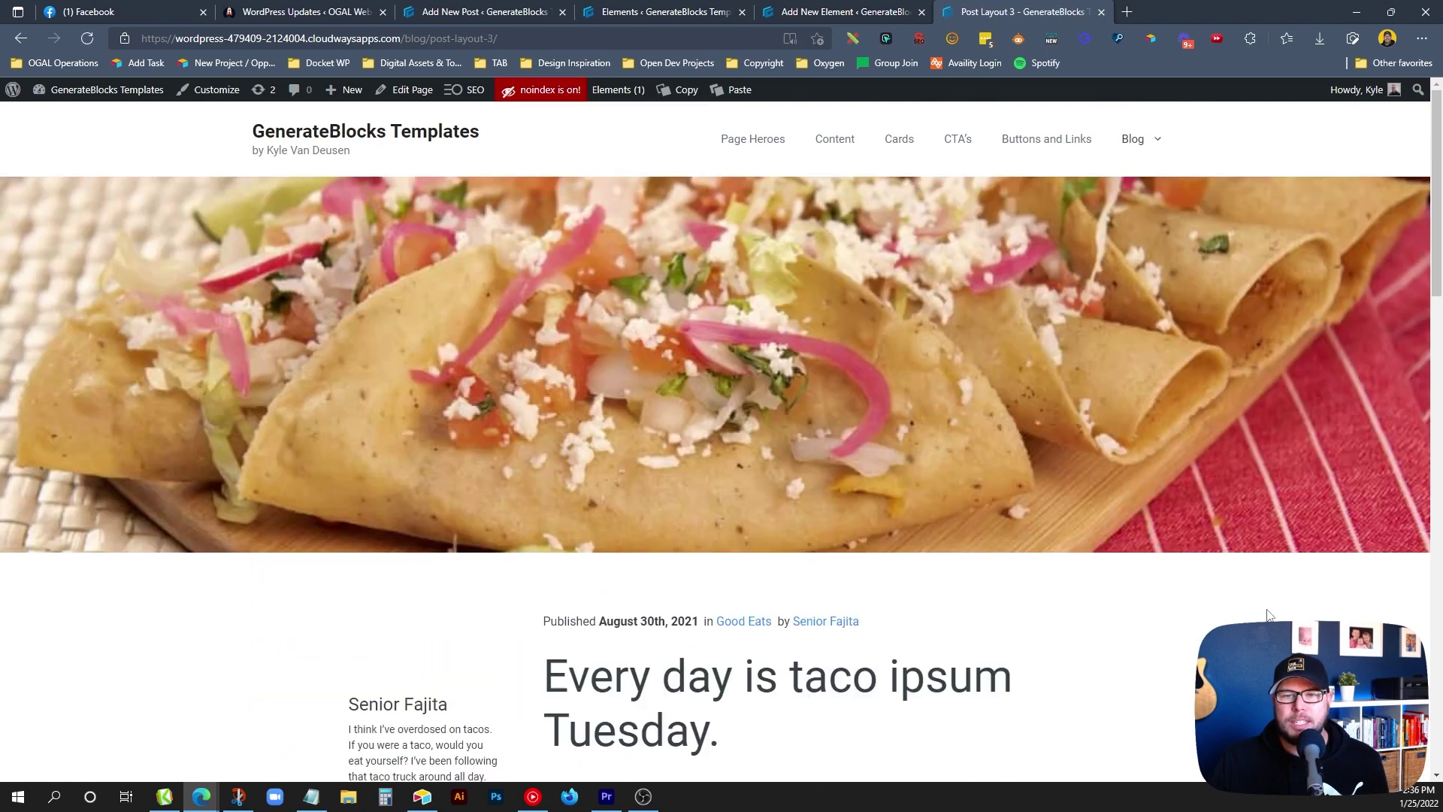
{"action": "scroll", "coordinate": [1195, 442], "scroll_direction": "down", "scroll_amount": 7}
{"action": "scroll", "coordinate": [1195, 443], "scroll_direction": "up", "scroll_amount": 7}
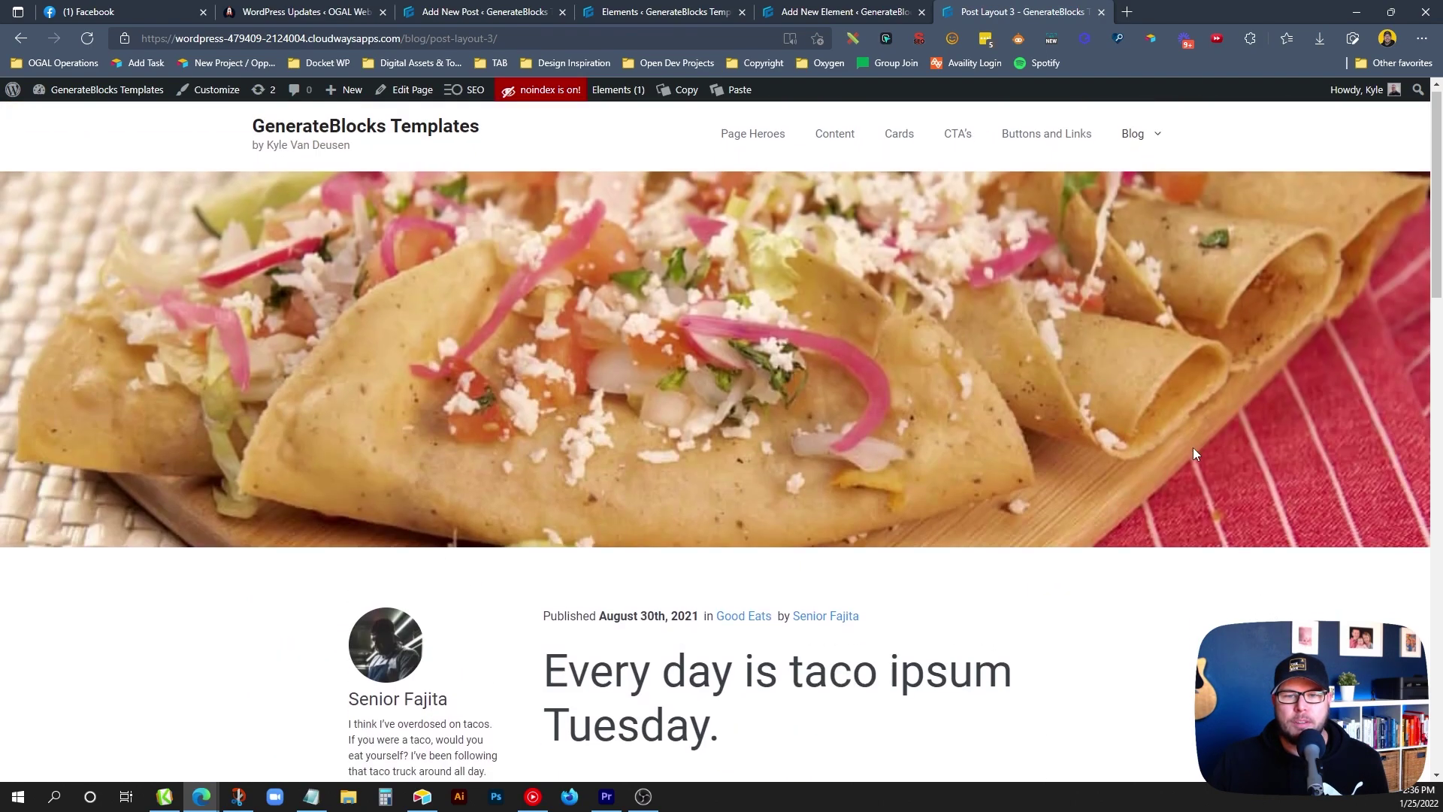
{"action": "scroll", "coordinate": [1193, 448], "scroll_direction": "down", "scroll_amount": 5}
{"action": "scroll", "coordinate": [1173, 454], "scroll_direction": "up", "scroll_amount": 5}
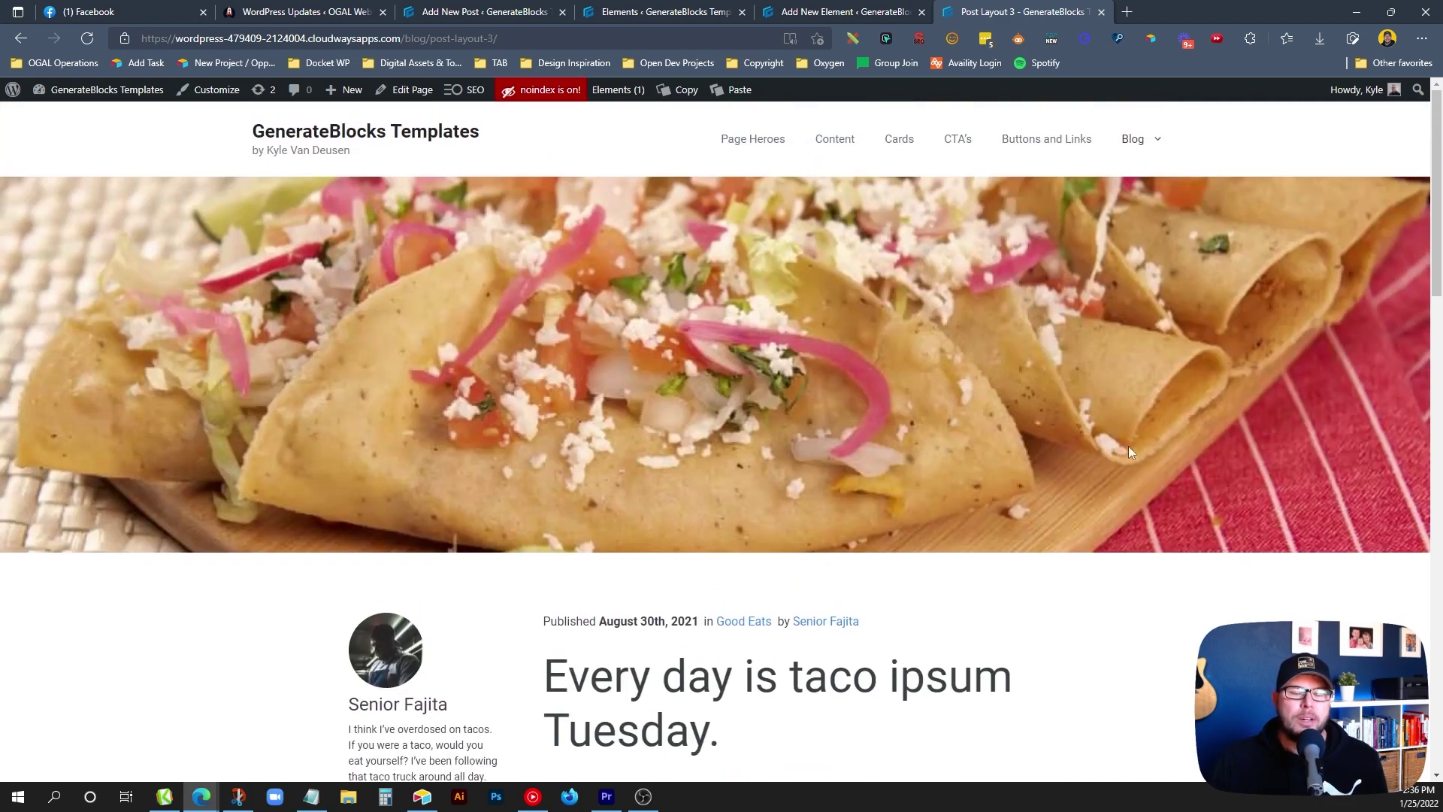